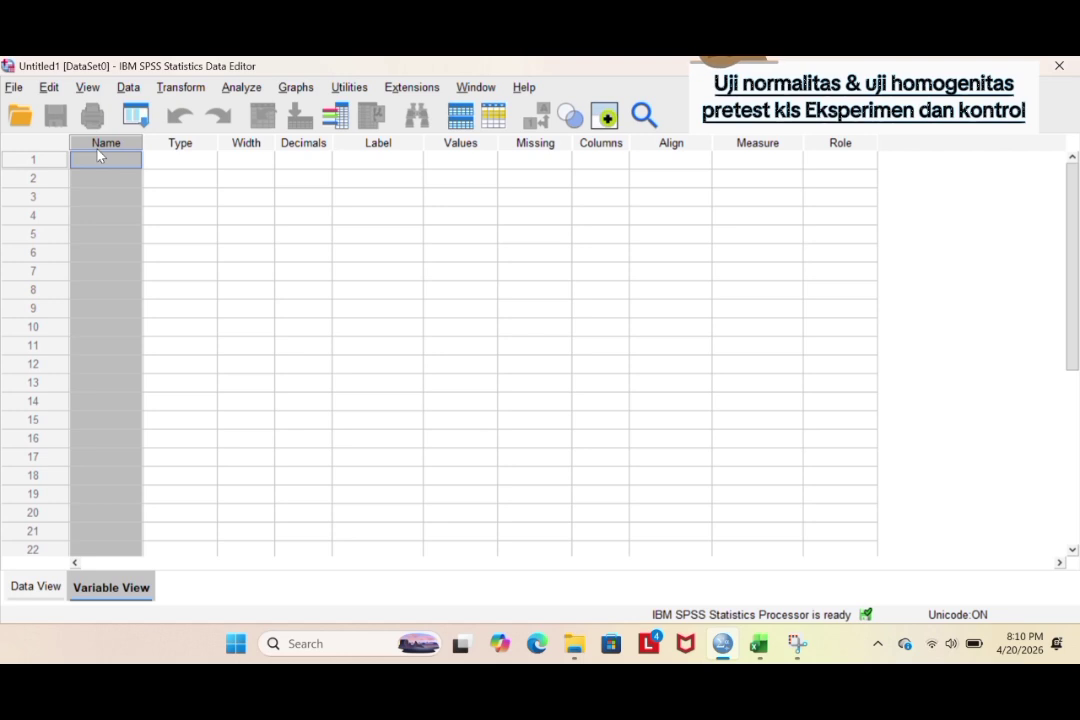
# Step: Define two variables named Kelas and Pretest in the first two rows
pyautogui.write('Kelas')
pyautogui.press('Return')
pyautogui.write('Pretest')
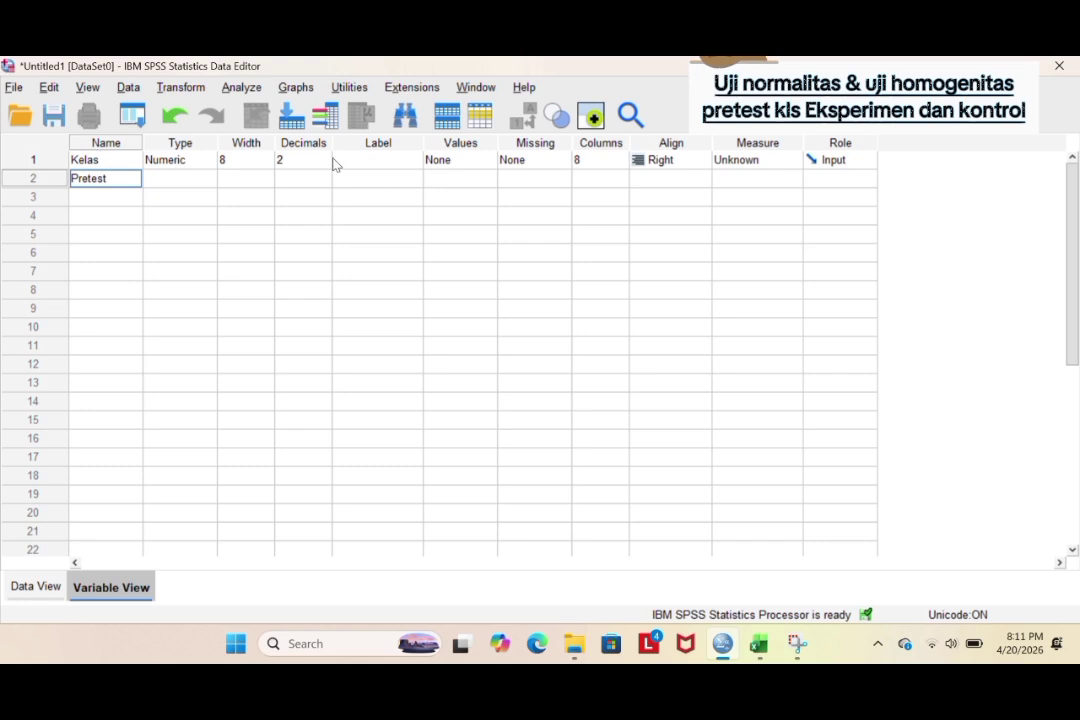
# Step: Label the two variables Kelas and Pretest, and set the decimals of both to 0
pyautogui.click(370, 159)
pyautogui.write('Kelas')
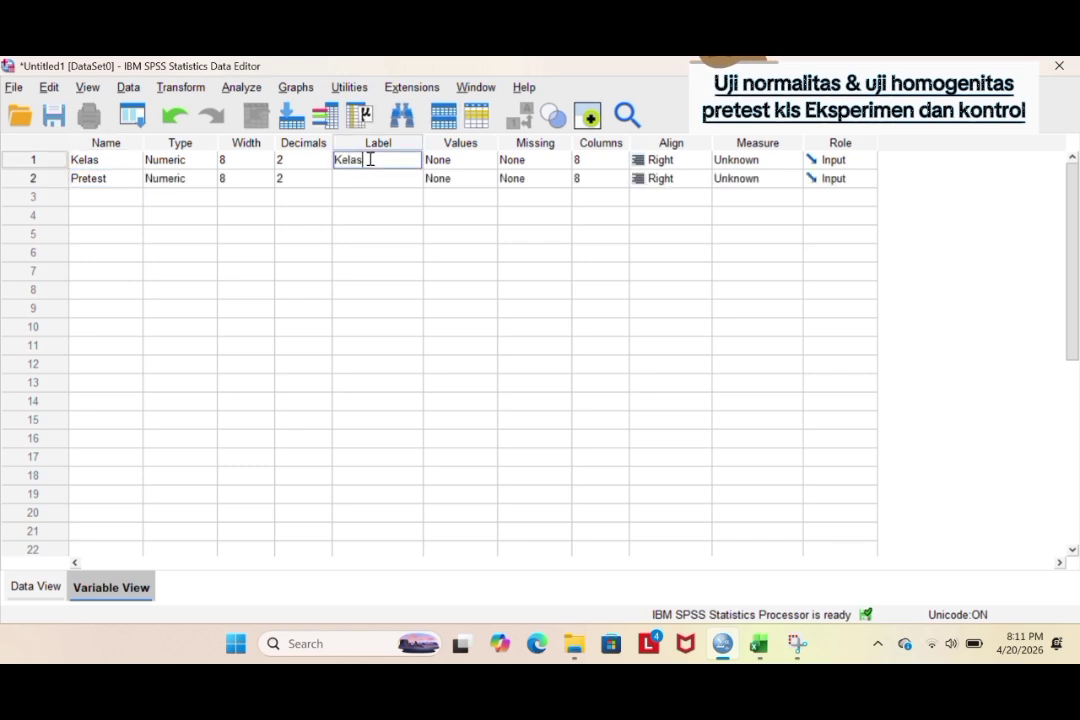
pyautogui.press('Return')
pyautogui.write('Pr')
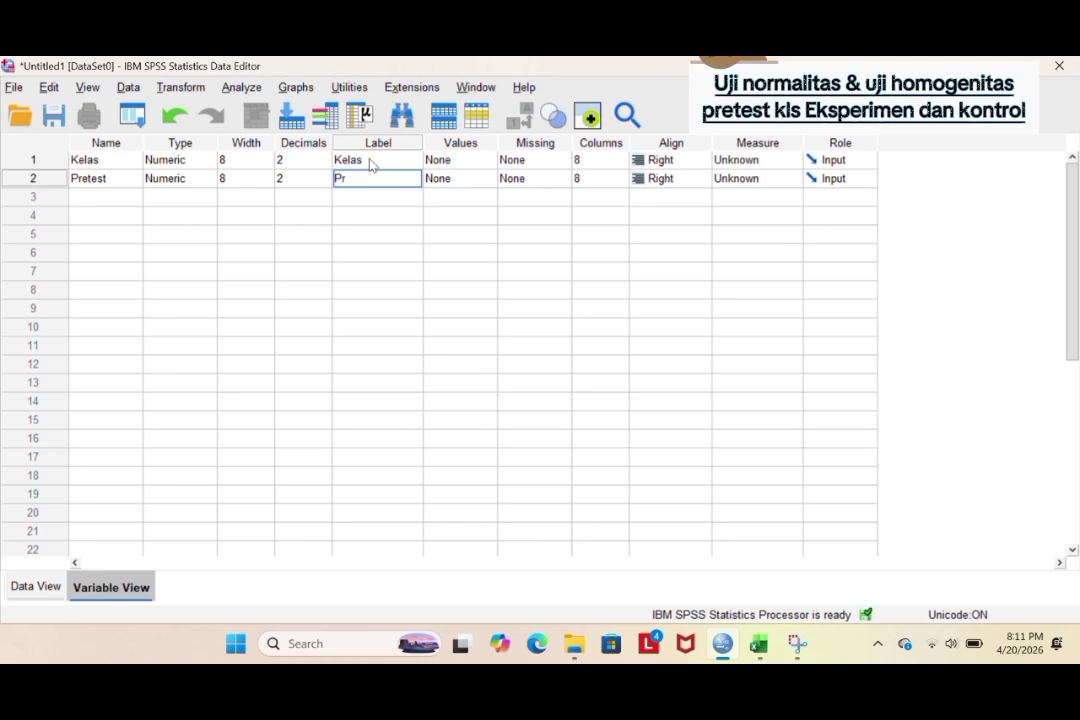
pyautogui.write('etest')
pyautogui.click(314, 159)
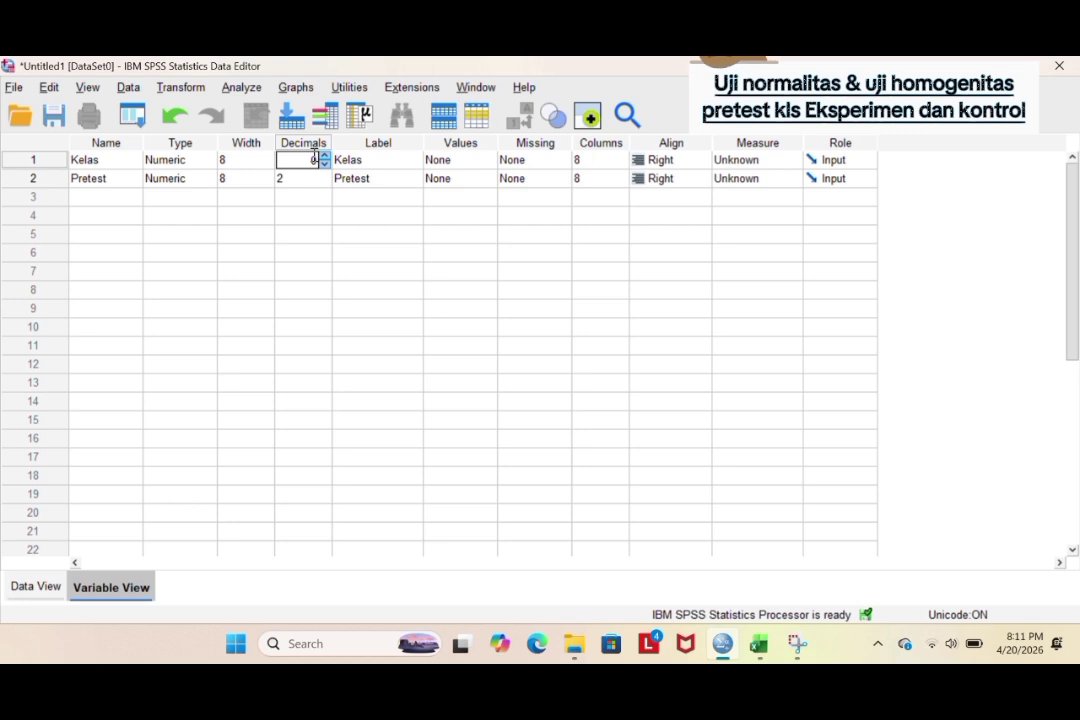
pyautogui.click(312, 176)
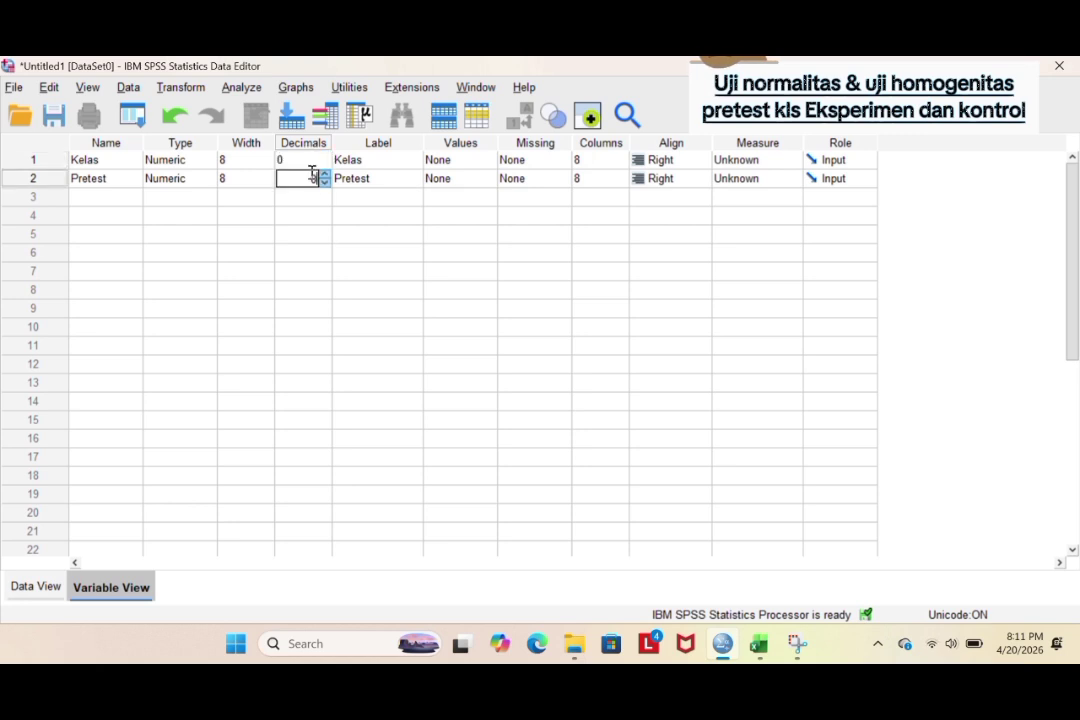
# Step: Add a value label to the Pretest variable assigning 1 to "Kelas A Eksperimen"
pyautogui.click(478, 178)
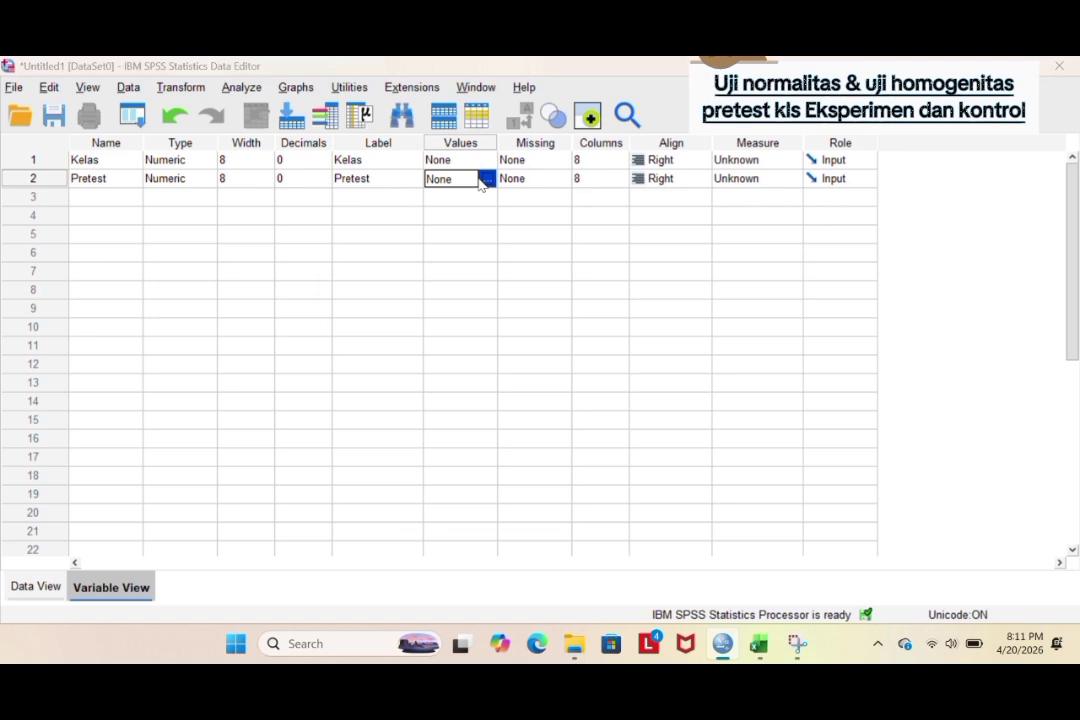
pyautogui.click(485, 179)
pyautogui.write('1')
pyautogui.click(440, 299)
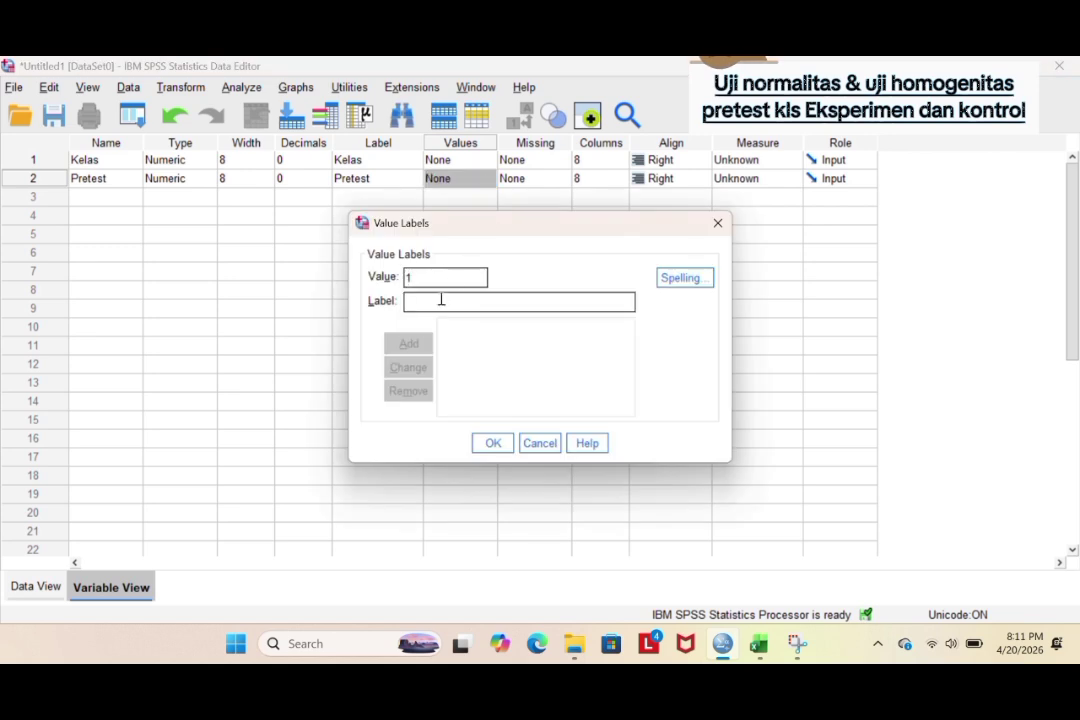
pyautogui.write('Kelas')
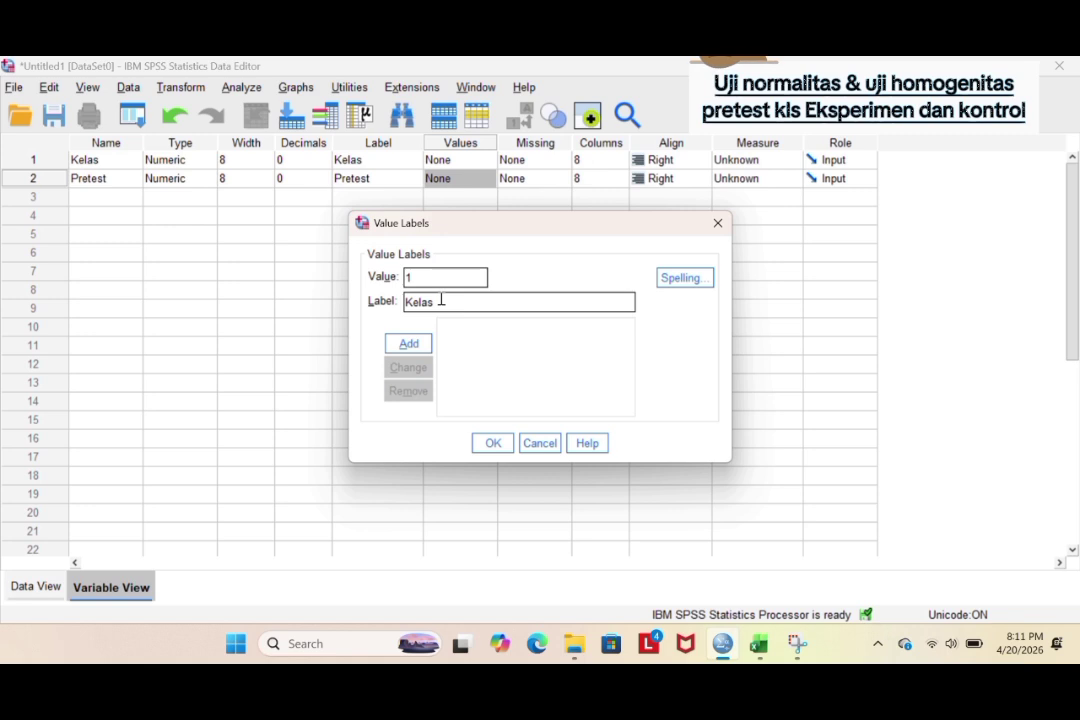
pyautogui.write(' Eksperimen')
pyautogui.click(421, 345)
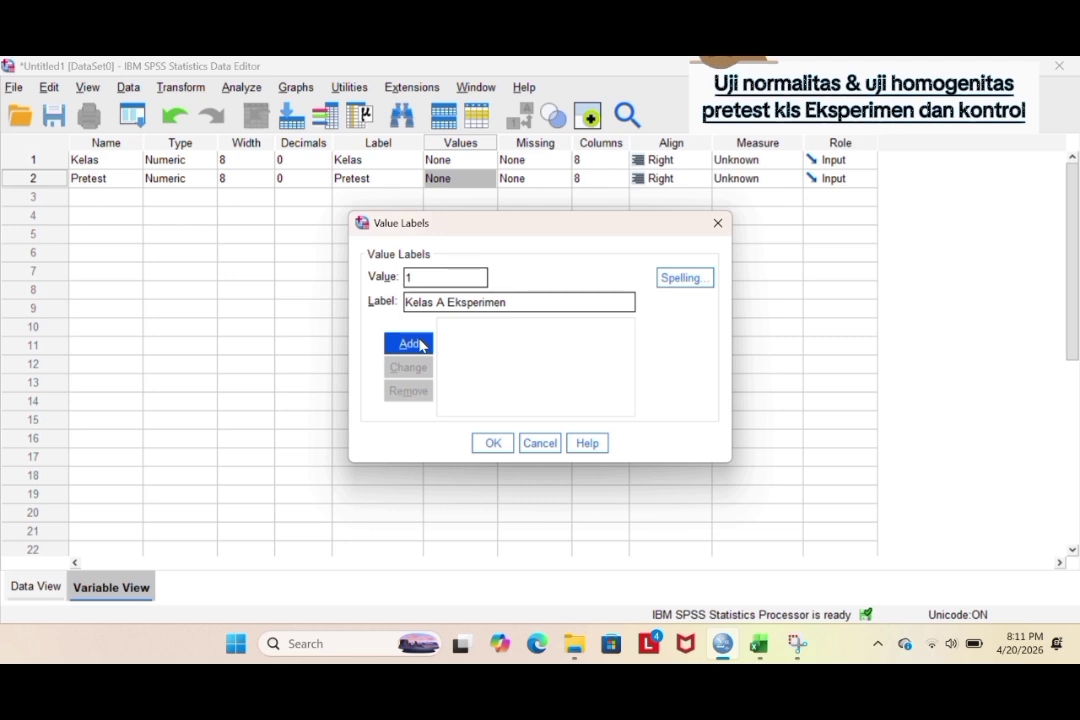
# Step: Add a second value label assigning 2 to "Kelas B Kontrol" and apply the value labels to Pretest
pyautogui.write('2')
pyautogui.click(420, 303)
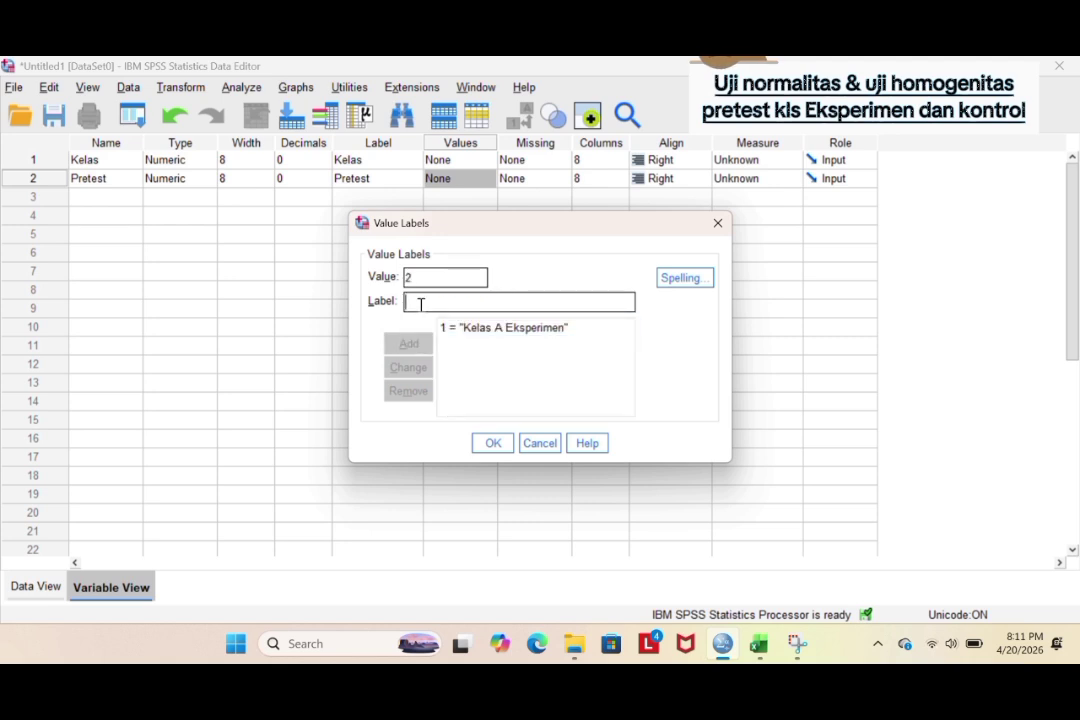
pyautogui.write('Kelas B')
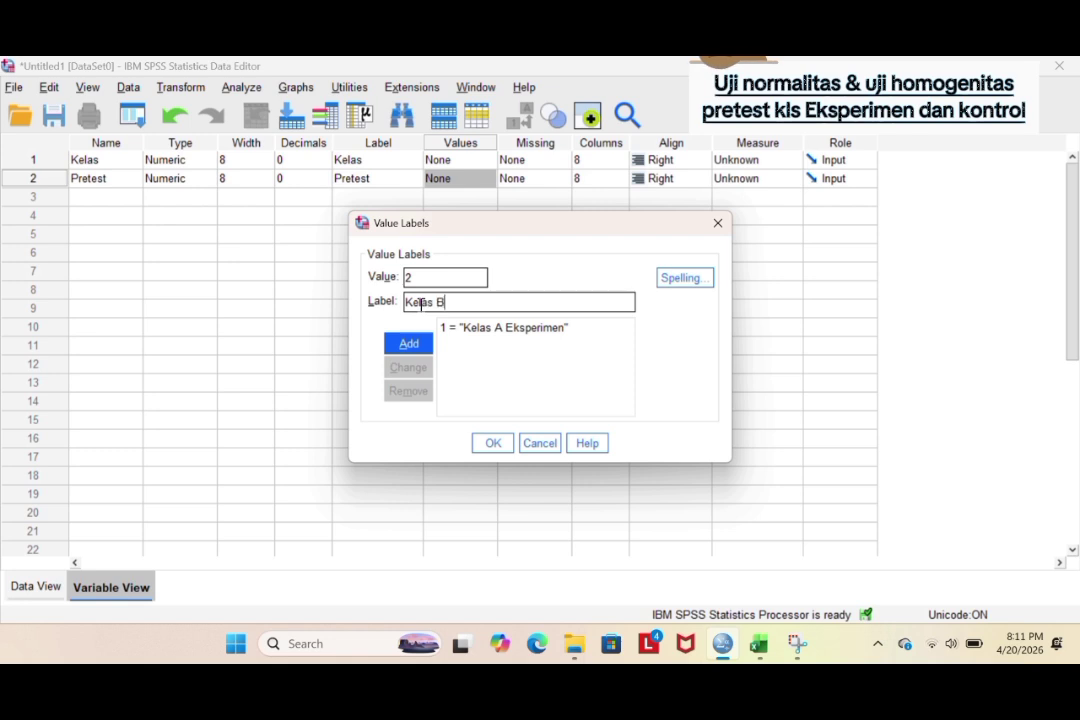
pyautogui.write(' Kontrol')
pyautogui.click(415, 344)
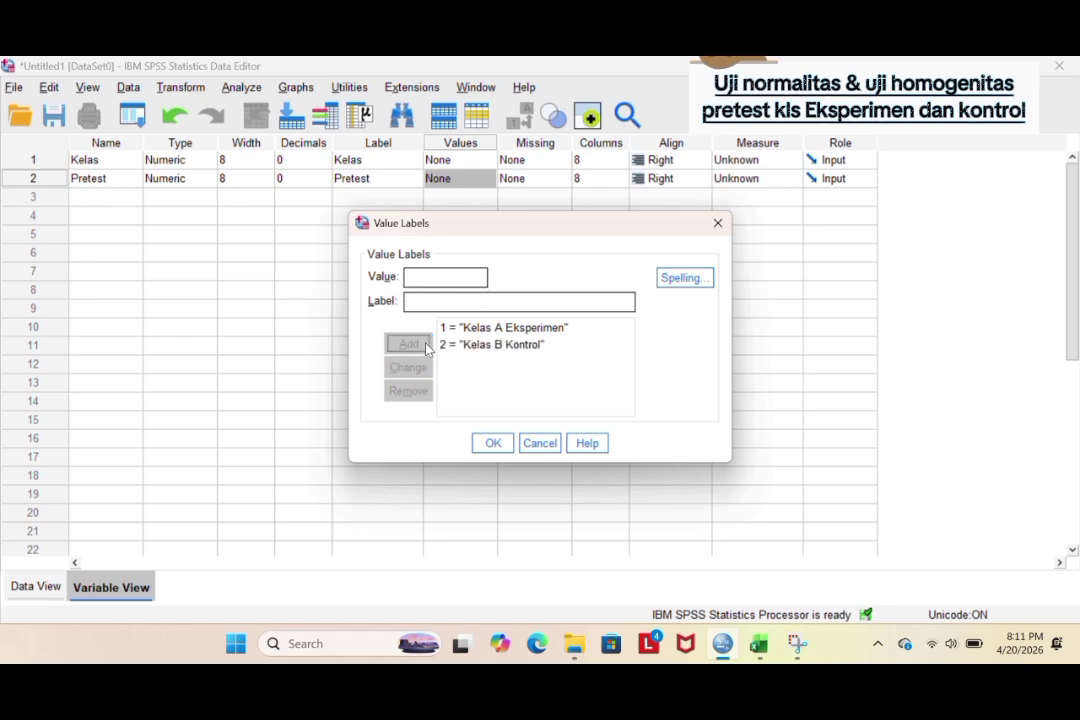
pyautogui.click(494, 444)
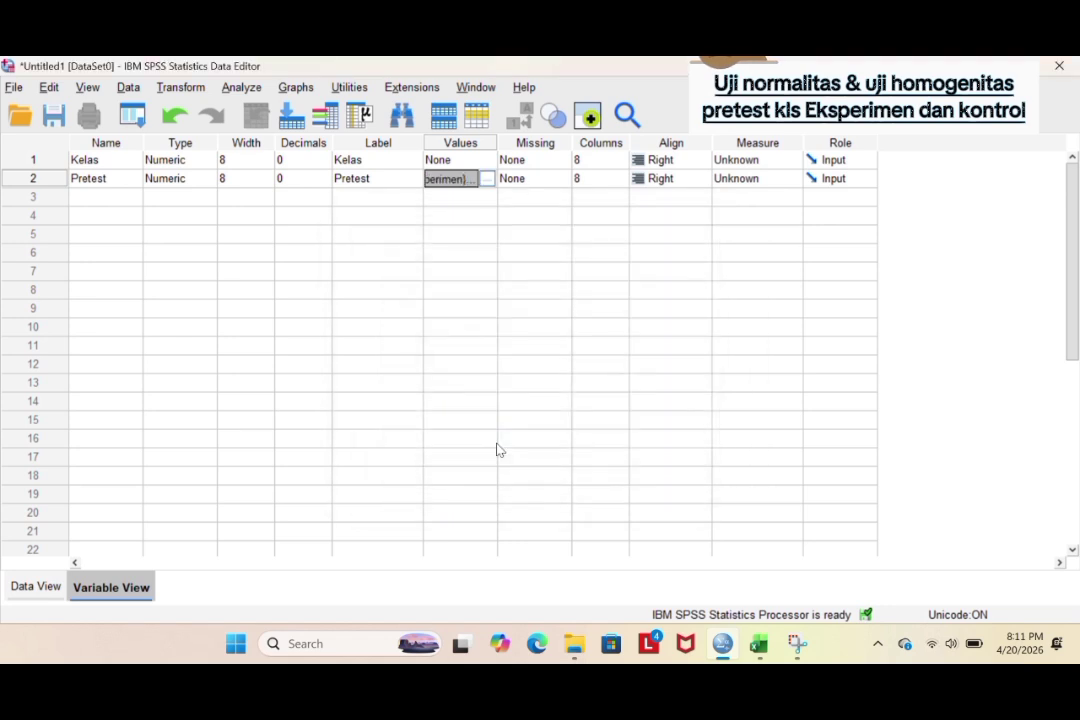
# Step: Set the measurement level of Kelas to Nominal and of Pretest to Scale
pyautogui.click(760, 166)
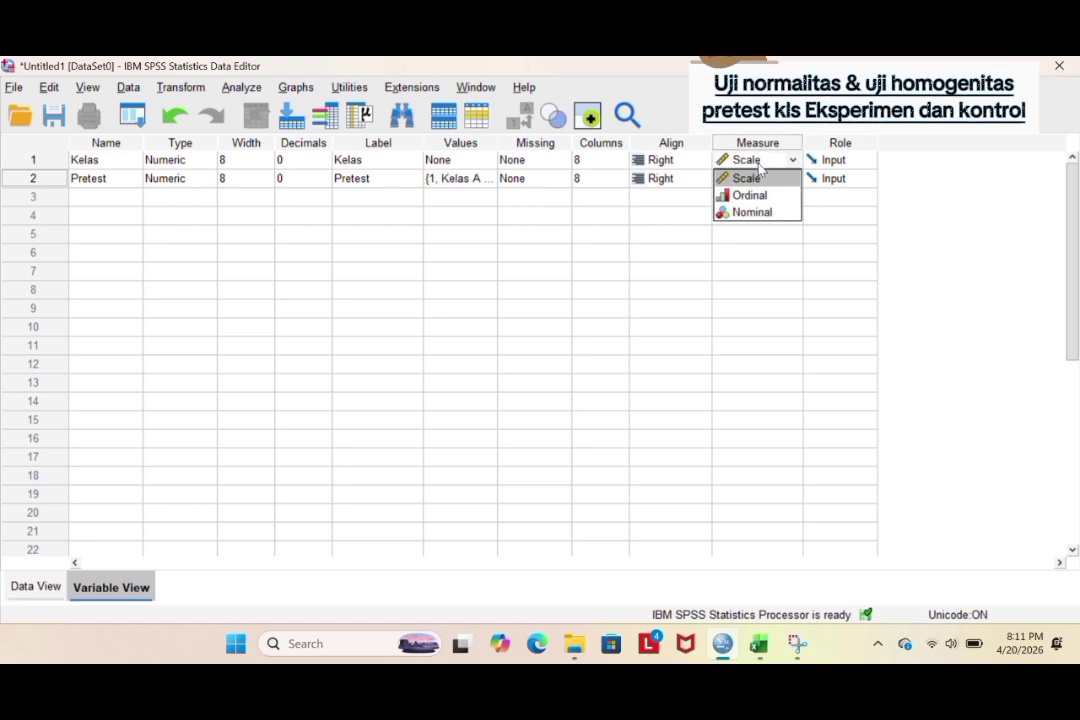
pyautogui.click(756, 212)
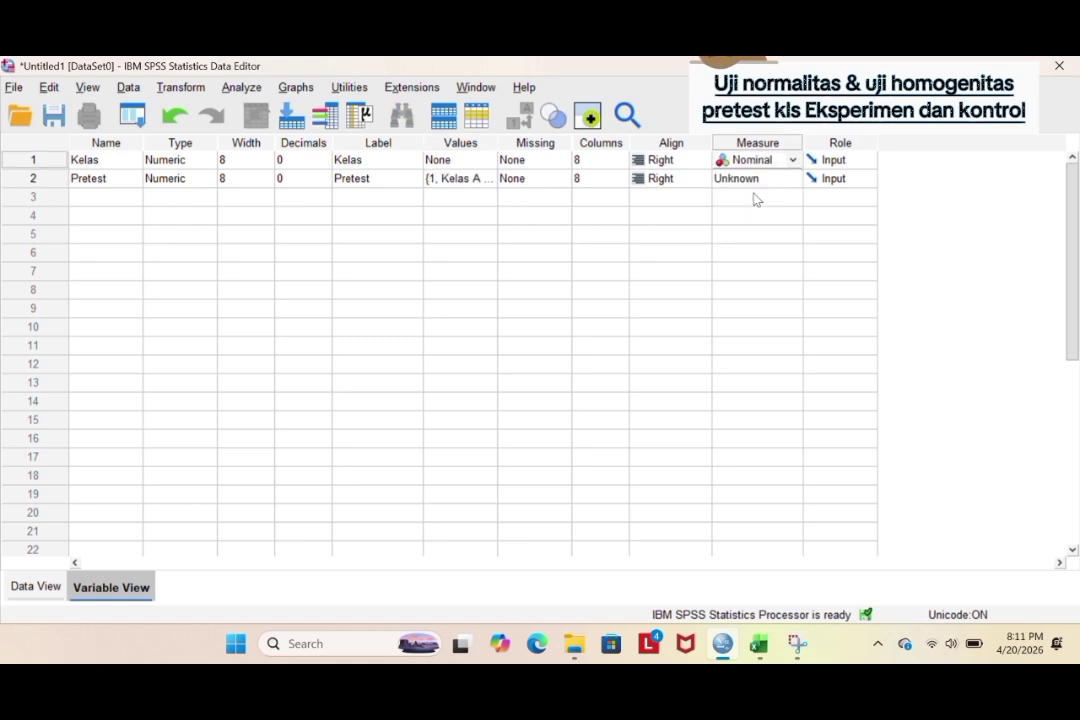
pyautogui.click(756, 180)
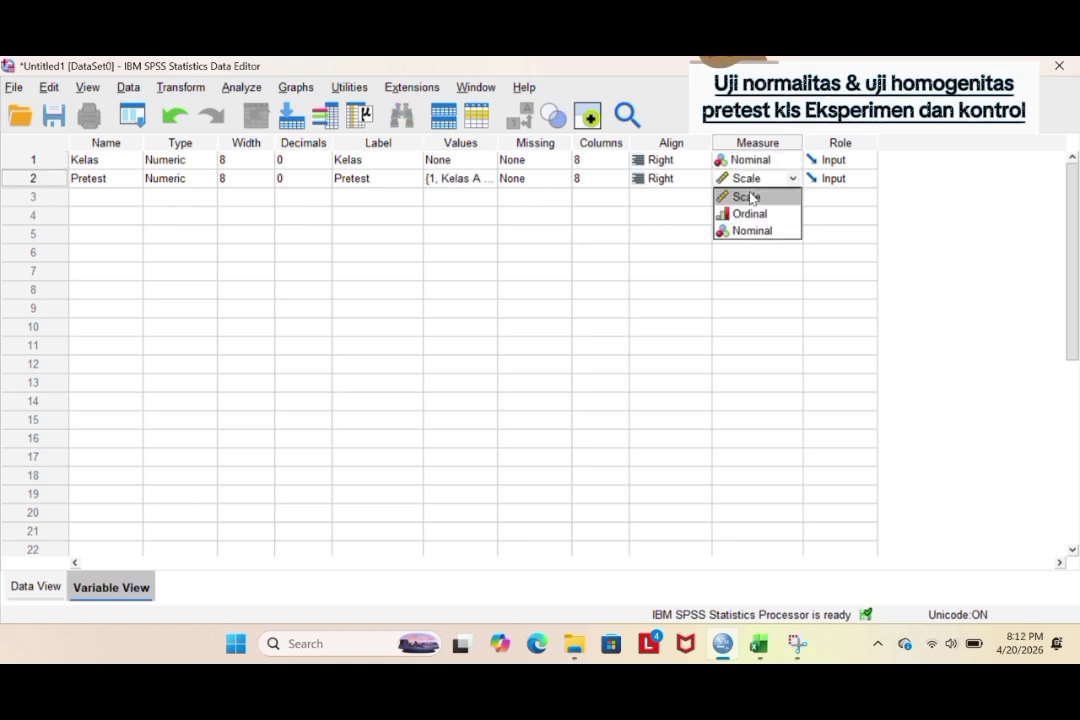
pyautogui.click(752, 196)
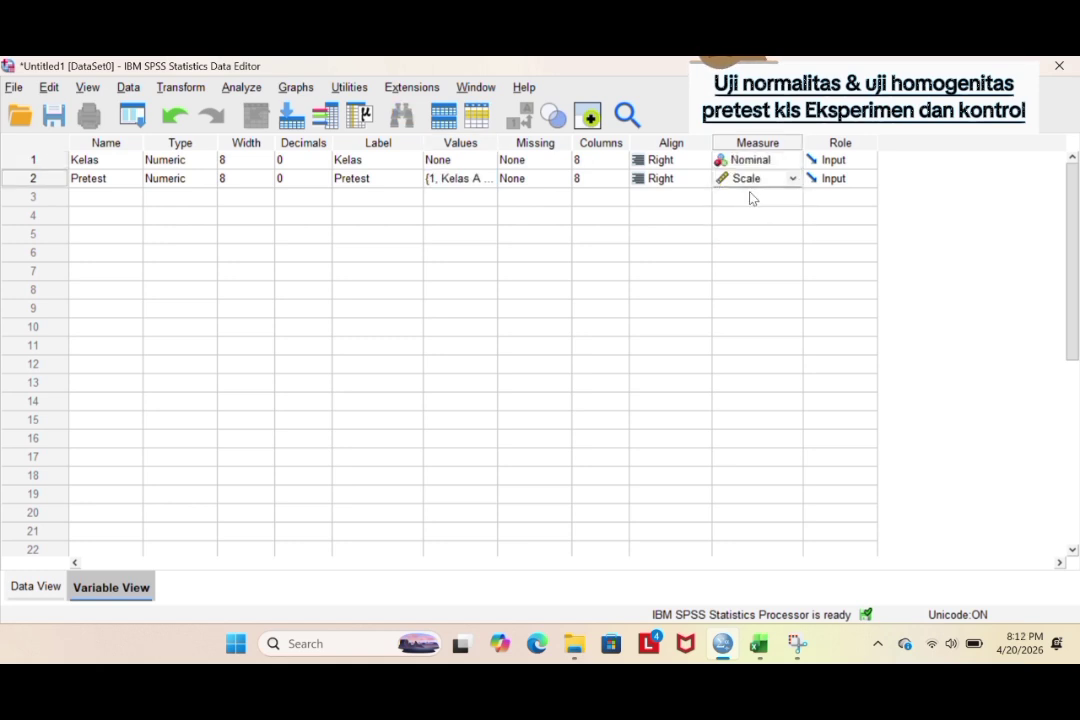
# Step: Ready the first Kelas data cell, and in Excel copy the kelompok and pretest values J2:K61 from the Kontrol sheet of Data UTS A
pyautogui.click(36, 590)
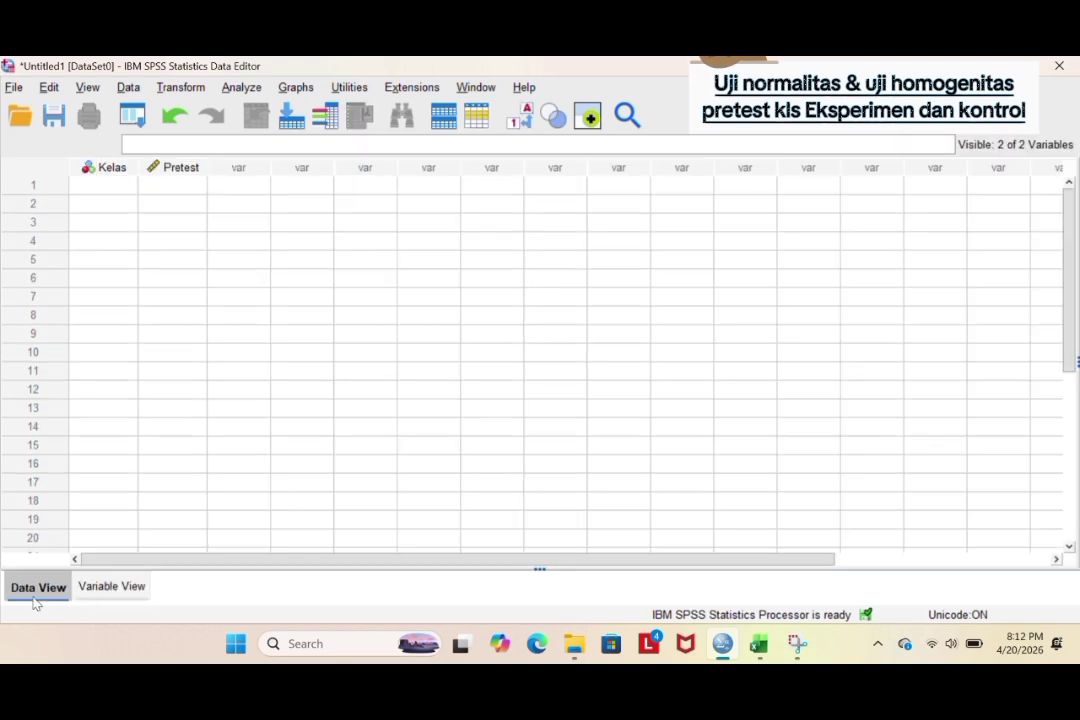
pyautogui.click(101, 185)
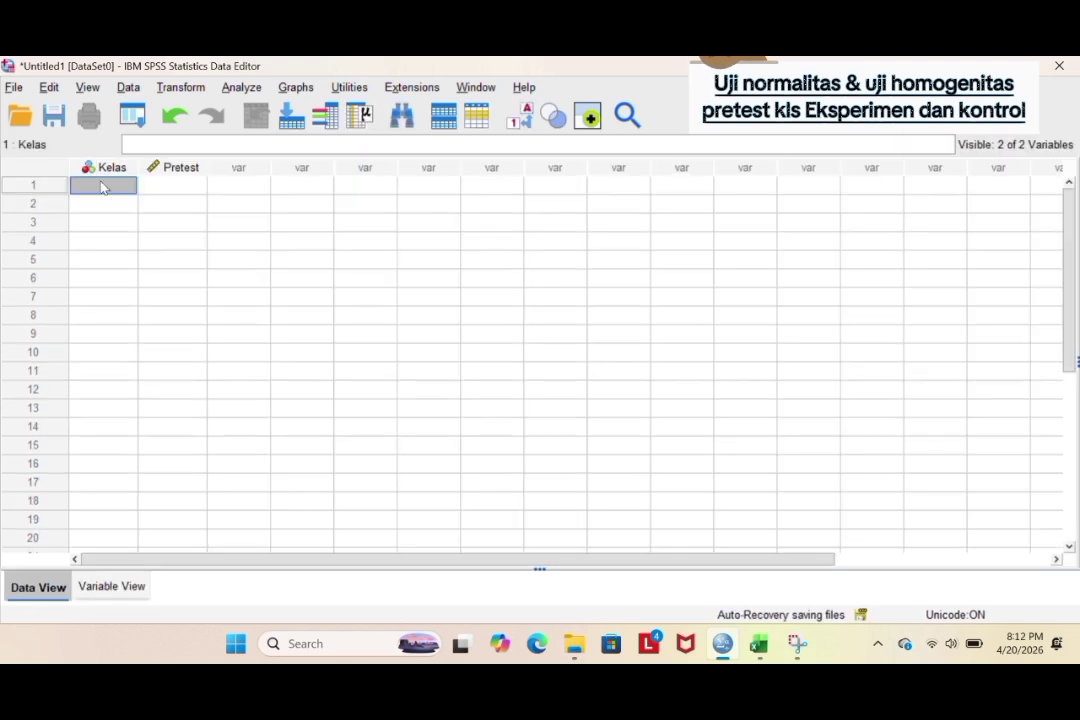
pyautogui.click(762, 648)
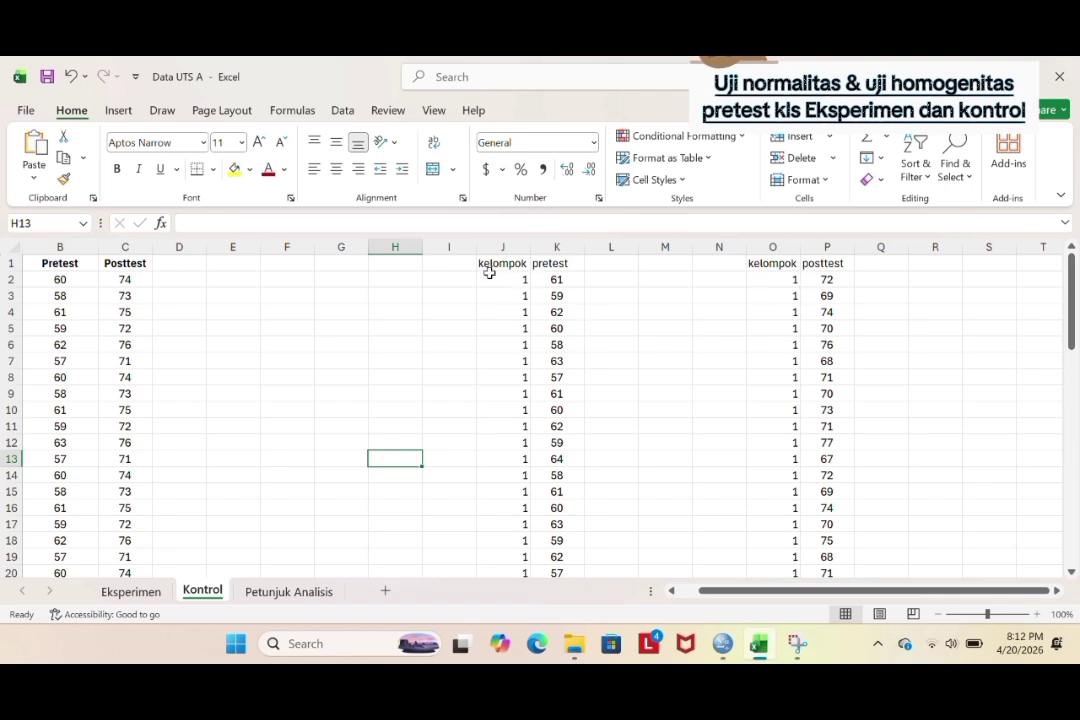
pyautogui.moveTo(489, 272); pyautogui.dragTo(572, 539)
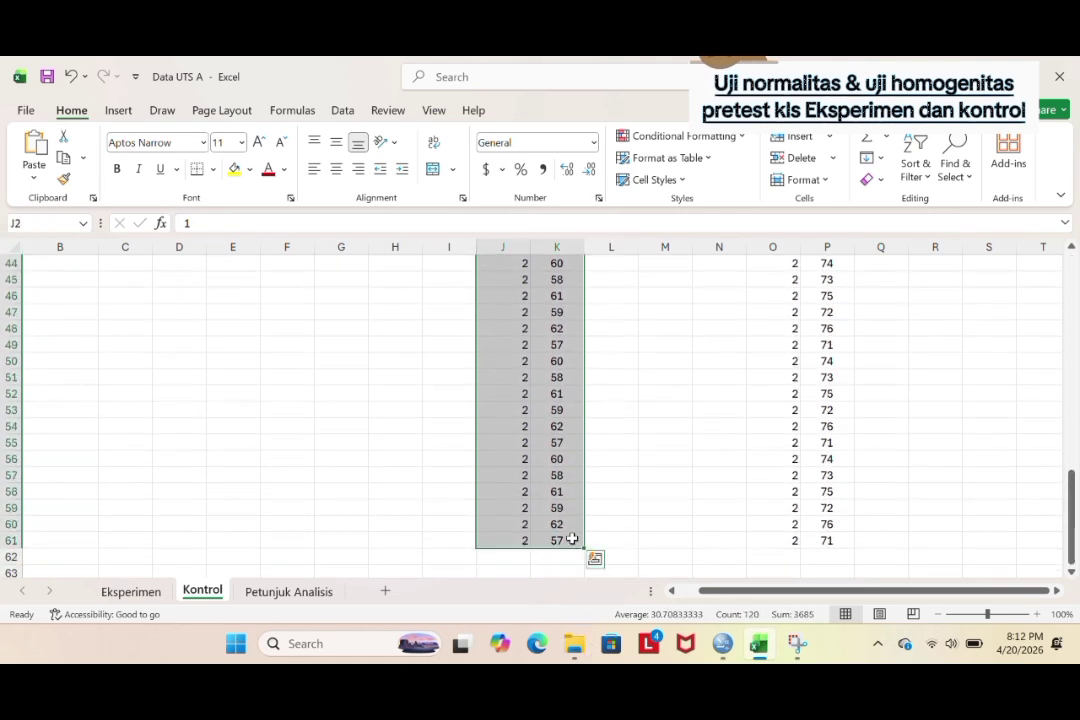
pyautogui.rightClick(572, 540)
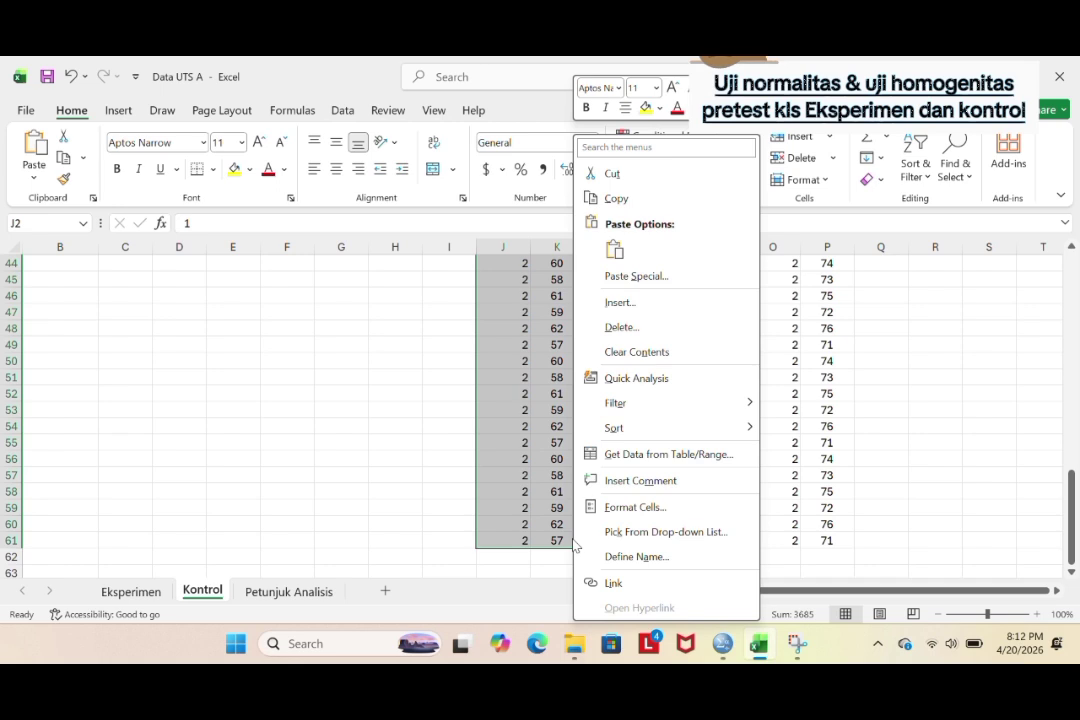
pyautogui.click(614, 198)
pyautogui.scroll(15, 349, 477)
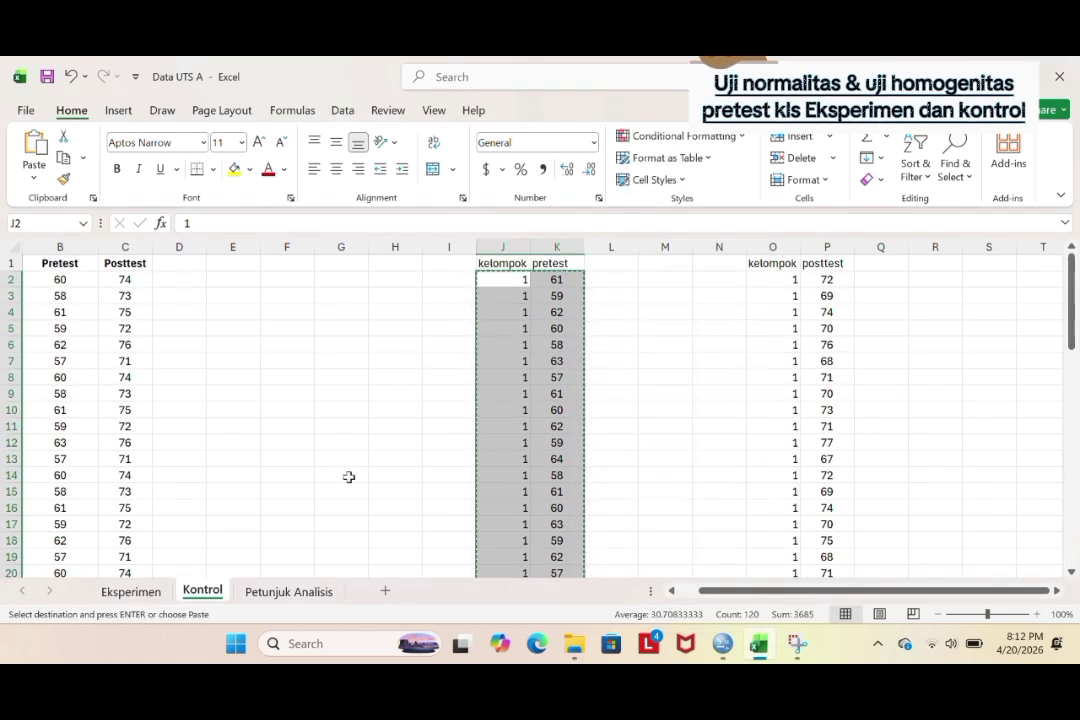
# Step: Switch back to SPSS Statistics, paste the copied values starting at the first Kelas cell, and look through the pasted rows
pyautogui.click(721, 646)
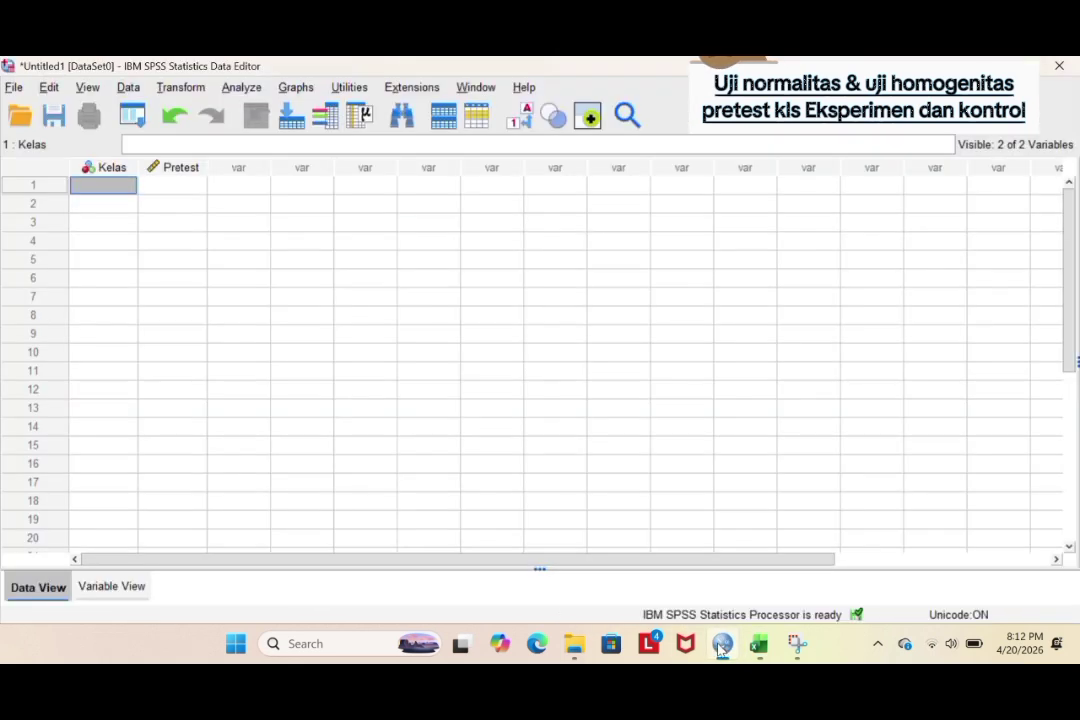
pyautogui.click(110, 172)
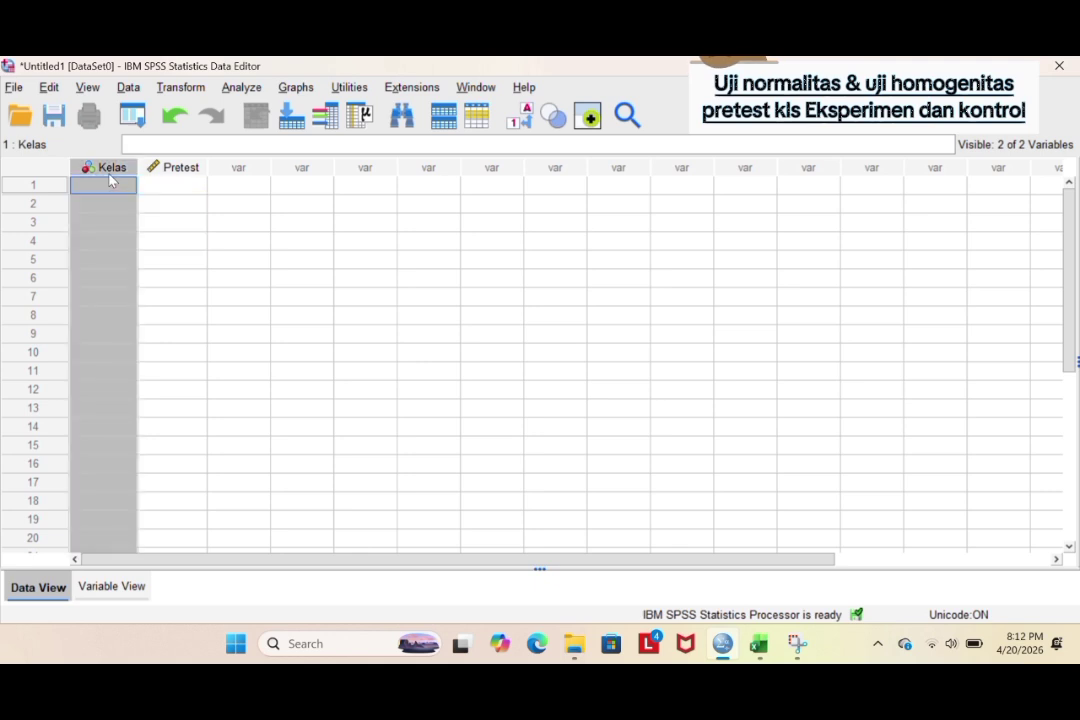
pyautogui.rightClick(110, 179)
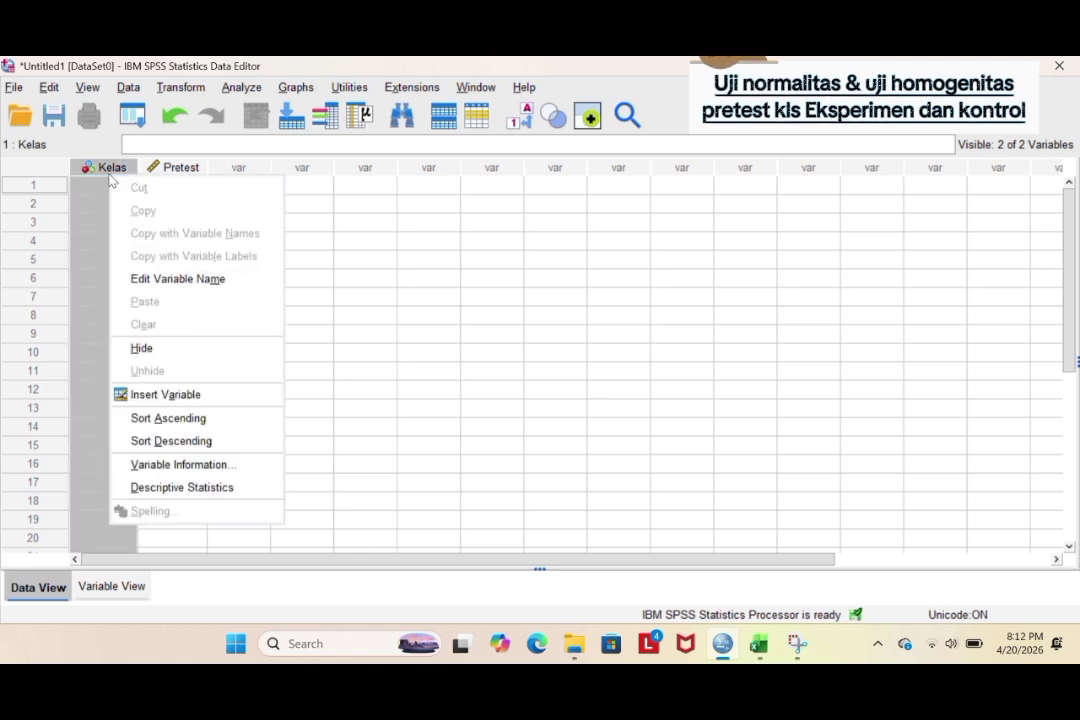
pyautogui.click(105, 190)
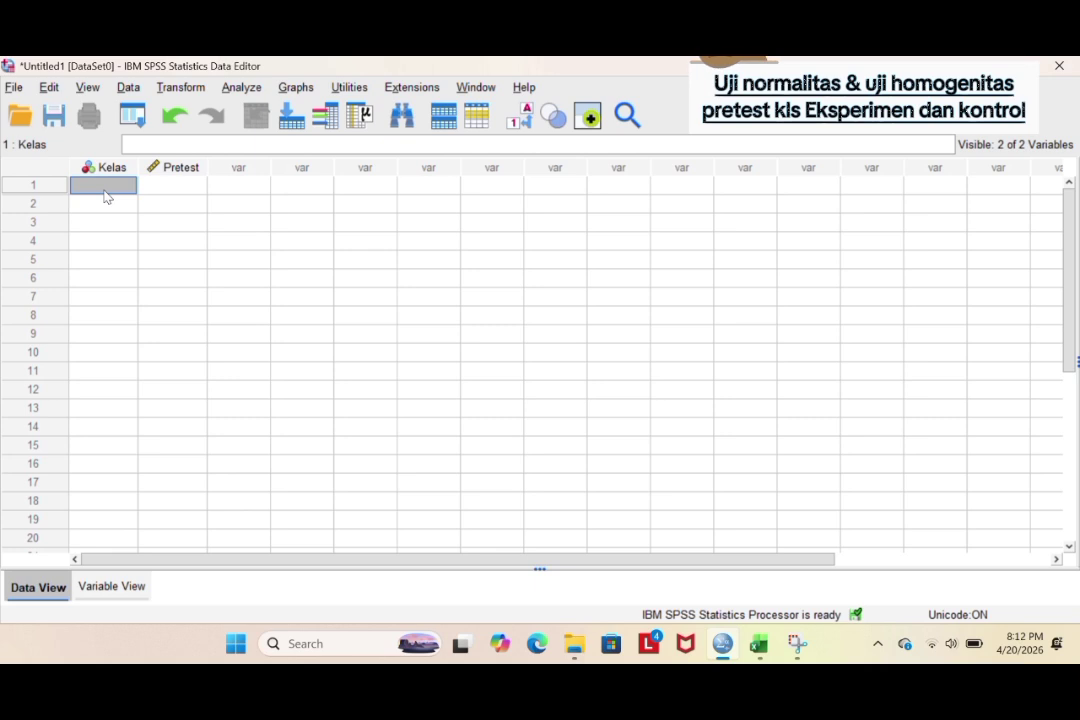
pyautogui.rightClick(106, 195)
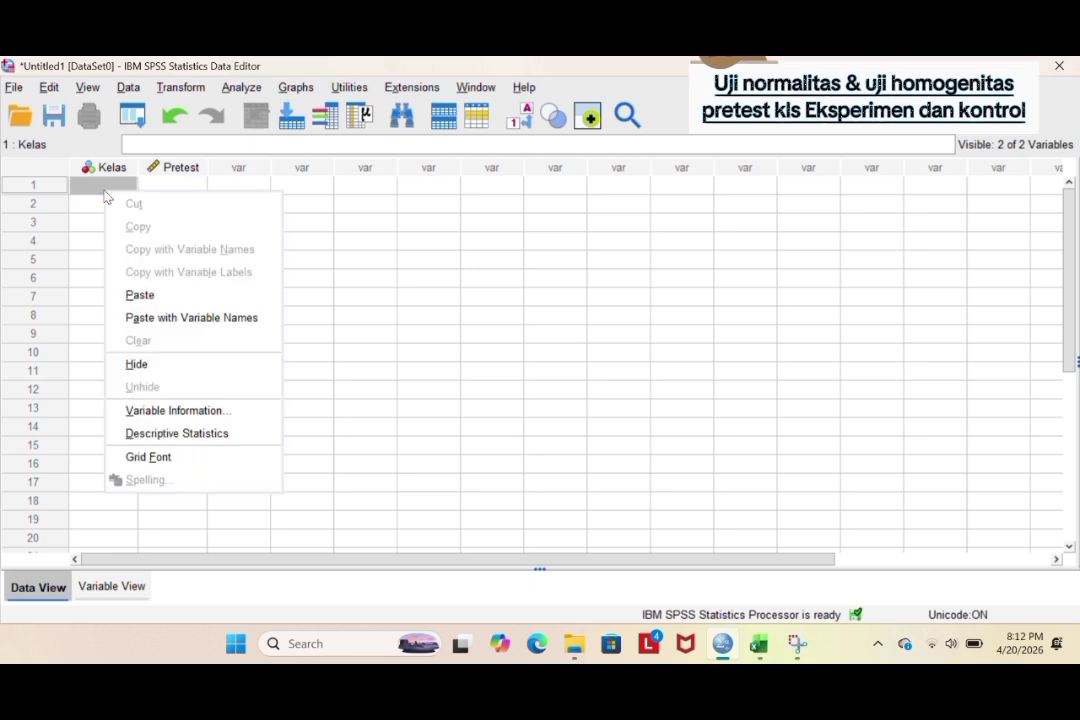
pyautogui.click(140, 295)
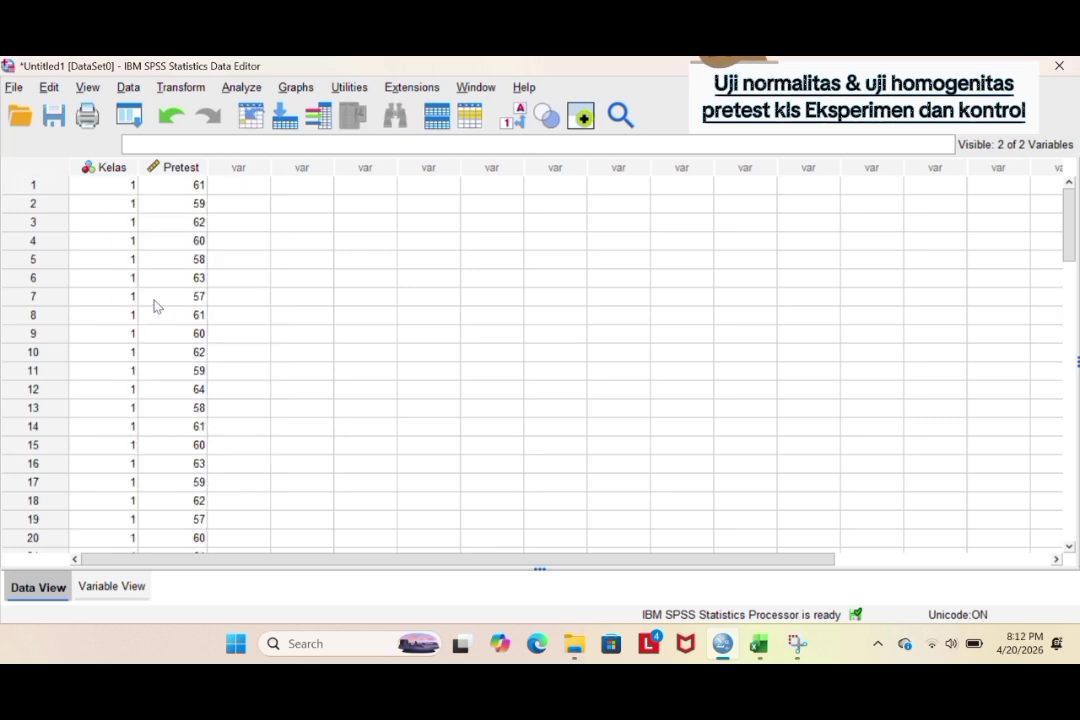
pyautogui.scroll(-8, 155, 306)
pyautogui.scroll(8, 155, 306)
pyautogui.scroll(-10, 215, 320)
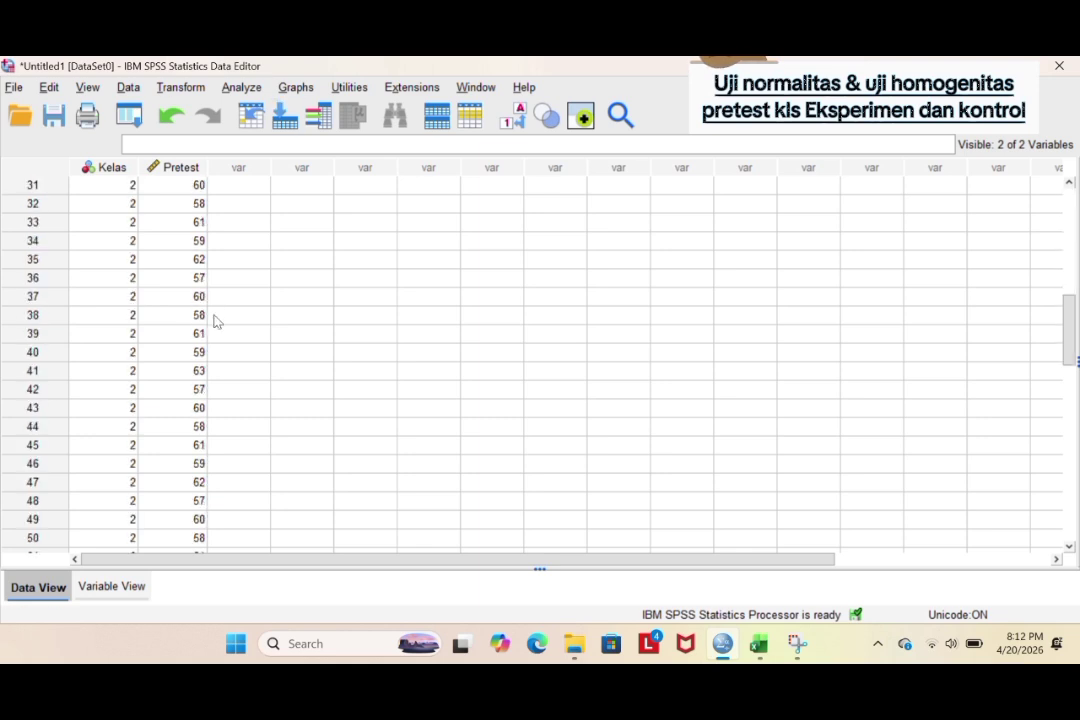
pyautogui.scroll(-6, 215, 321)
pyautogui.scroll(16, 216, 320)
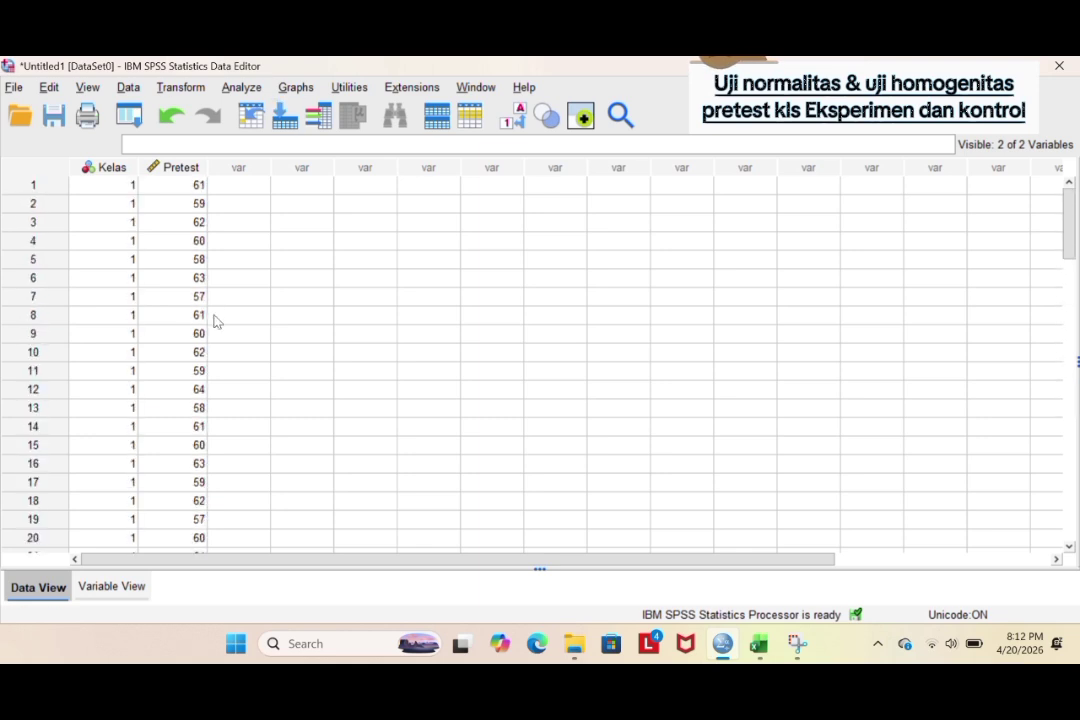
# Step: Start an Explore analysis from the descriptive statistics and assign Kelas as the factor
pyautogui.click(240, 88)
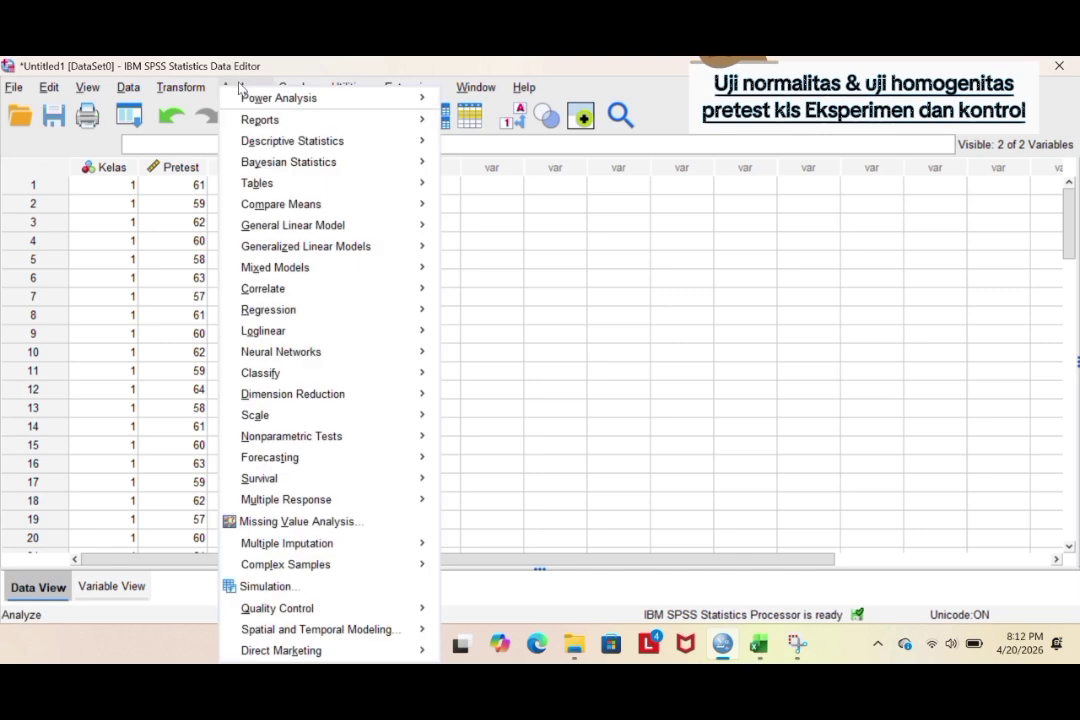
pyautogui.moveTo(275, 150)
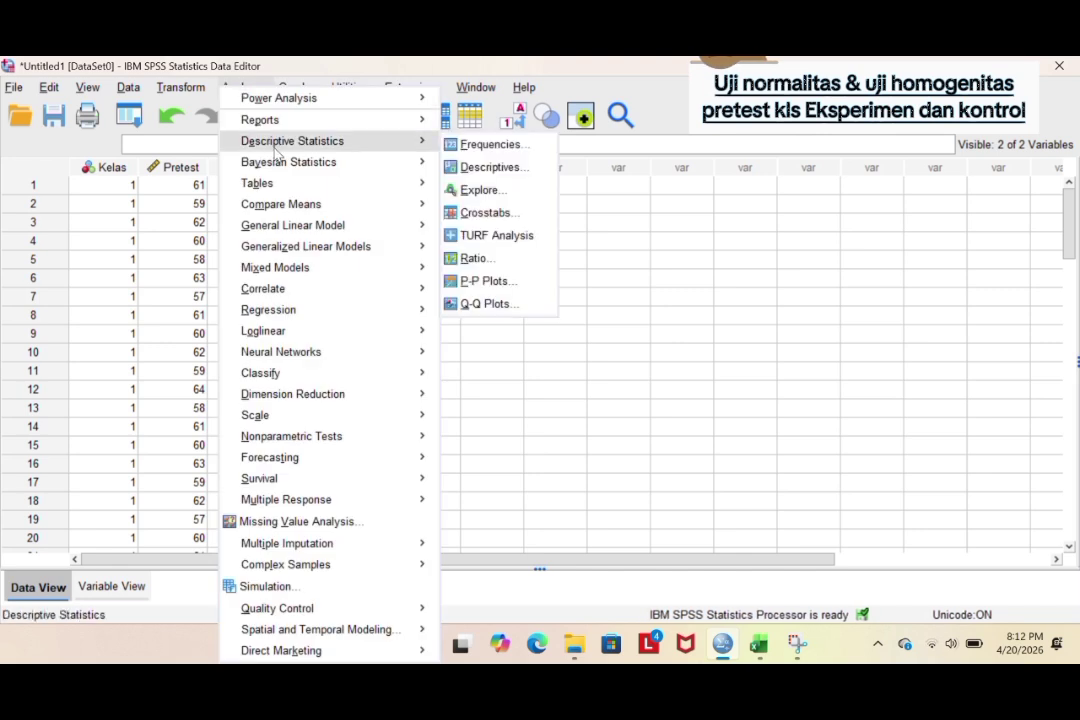
pyautogui.click(465, 190)
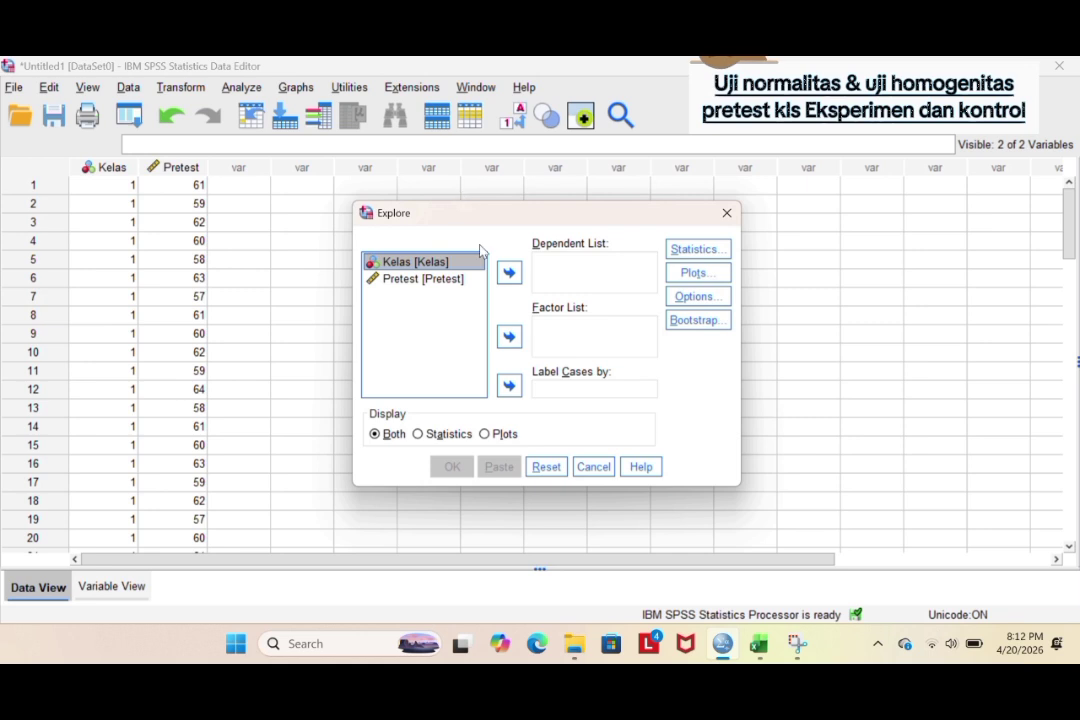
pyautogui.click(510, 338)
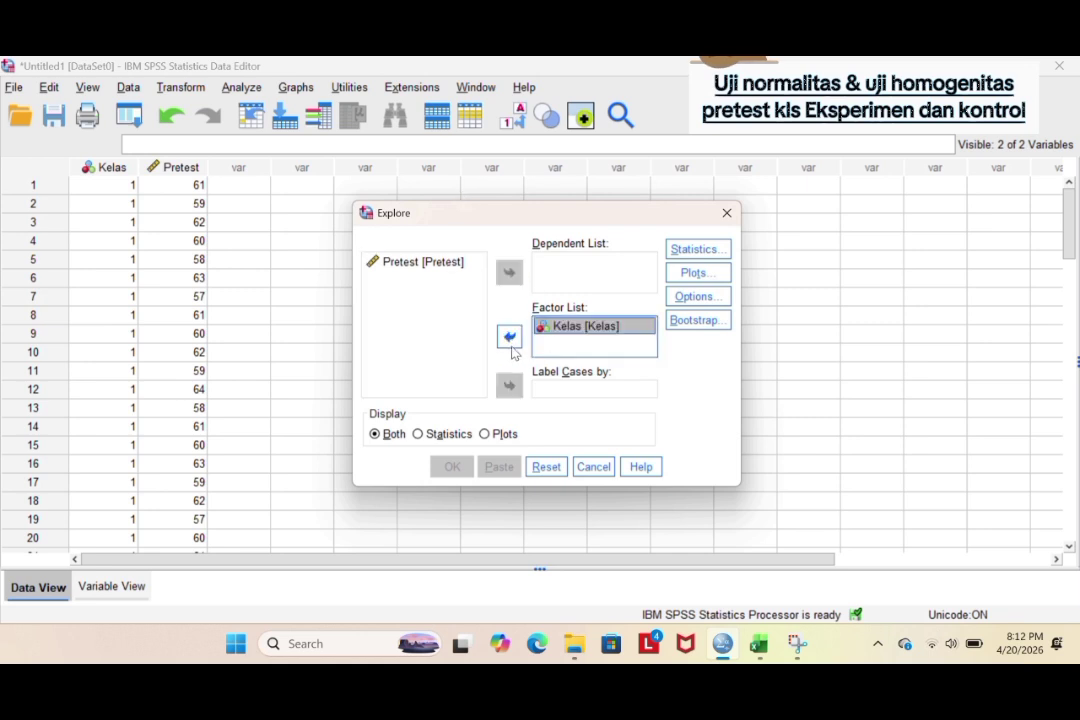
# Step: Assign Pretest as the dependent variable of the Explore analysis
pyautogui.click(452, 262)
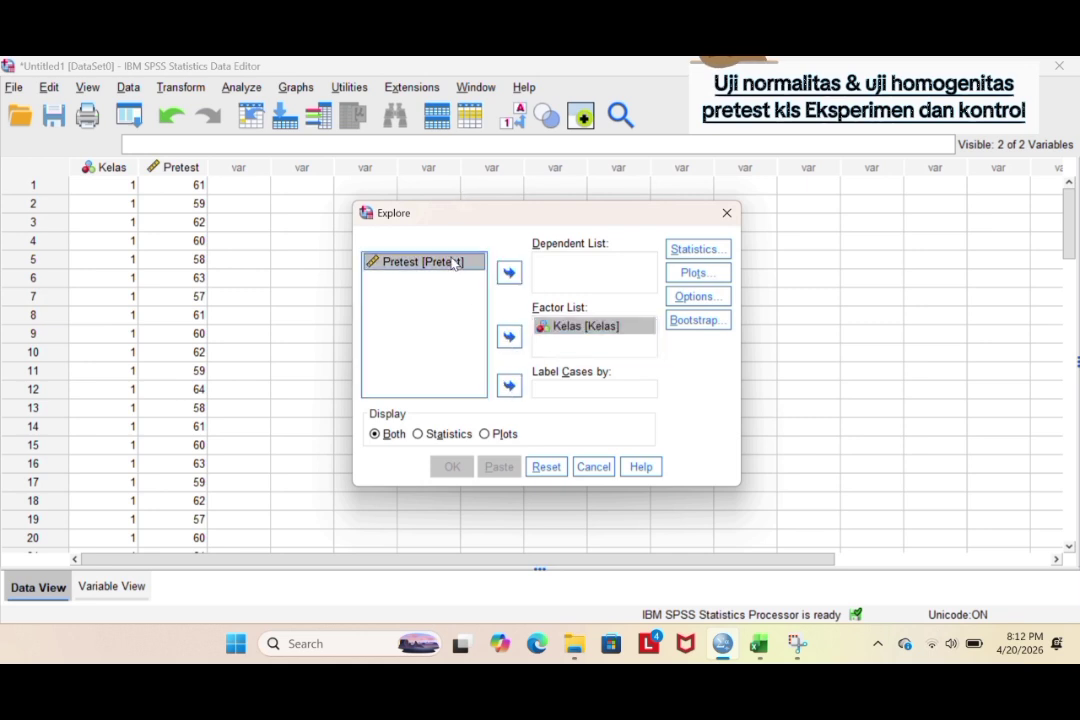
pyautogui.click(509, 273)
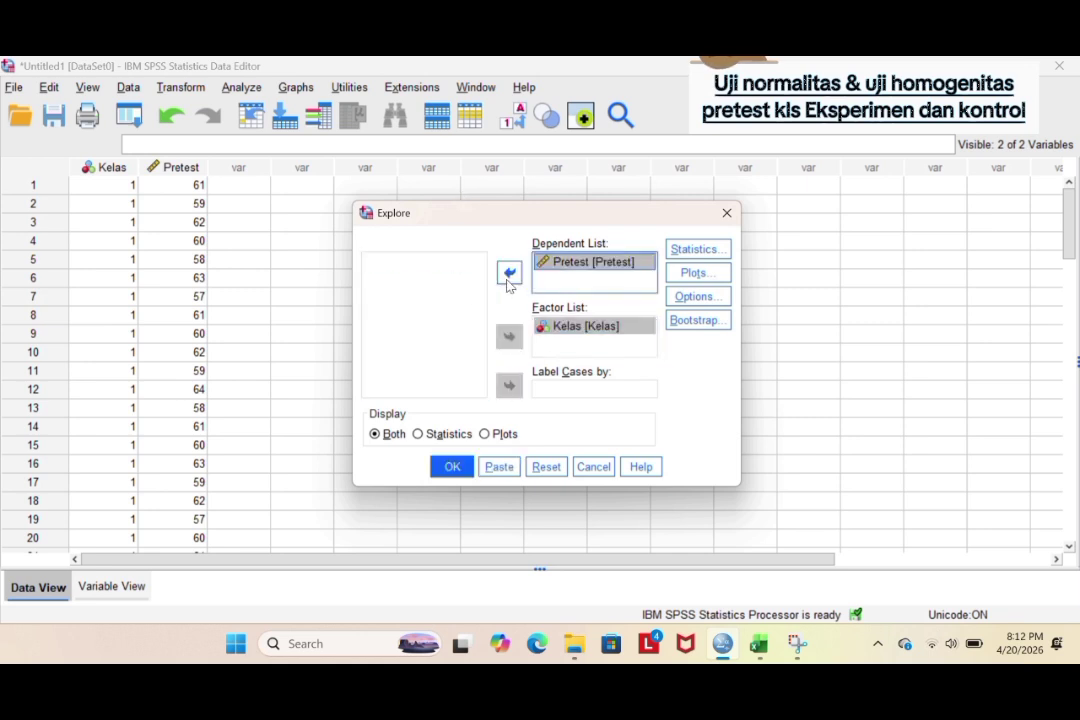
# Step: Exclude the stem-and-leaf plot, enable normality plots with tests and the Levene test with power estimation, and run the Explore analysis
pyautogui.click(676, 276)
pyautogui.click(584, 260)
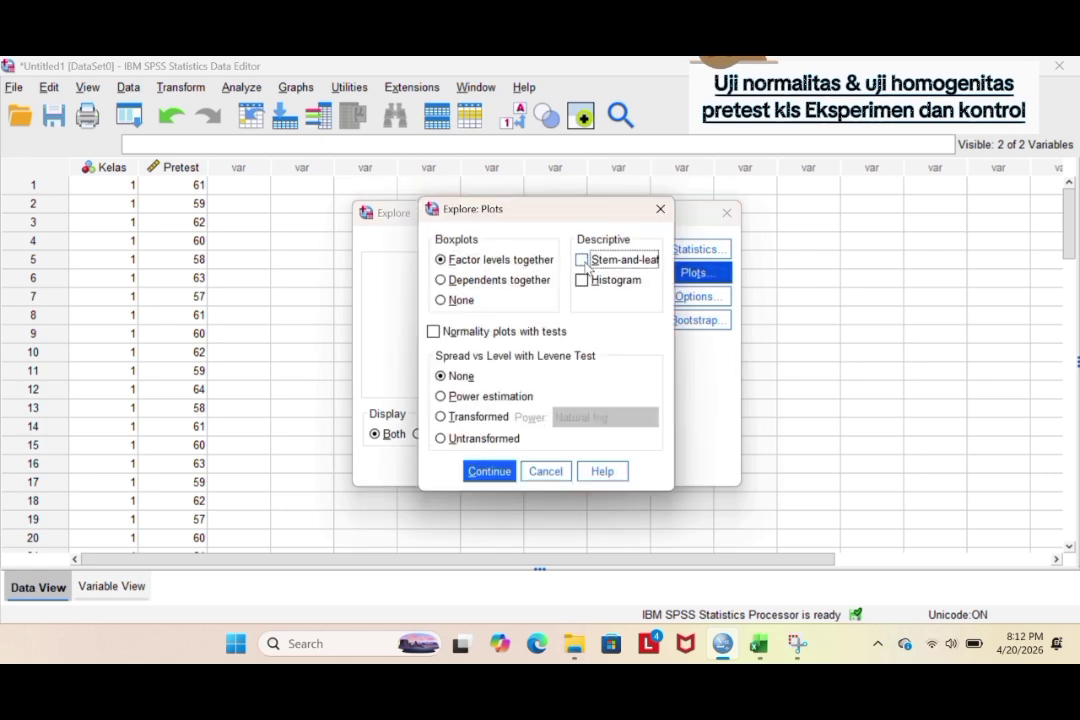
pyautogui.click(434, 331)
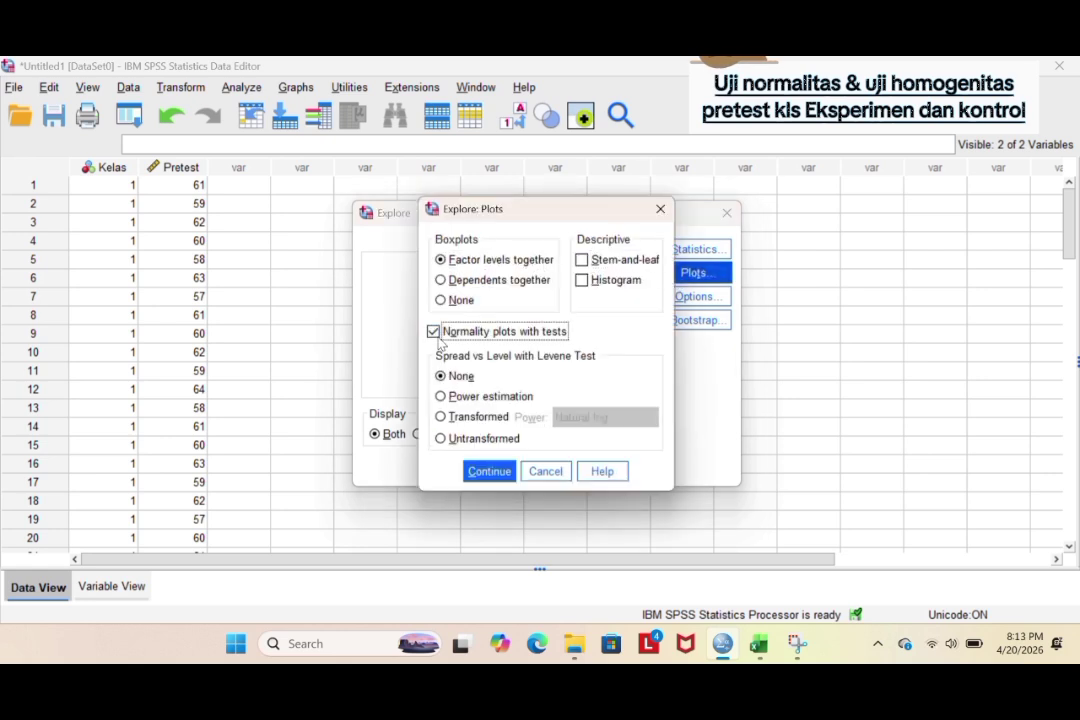
pyautogui.click(445, 396)
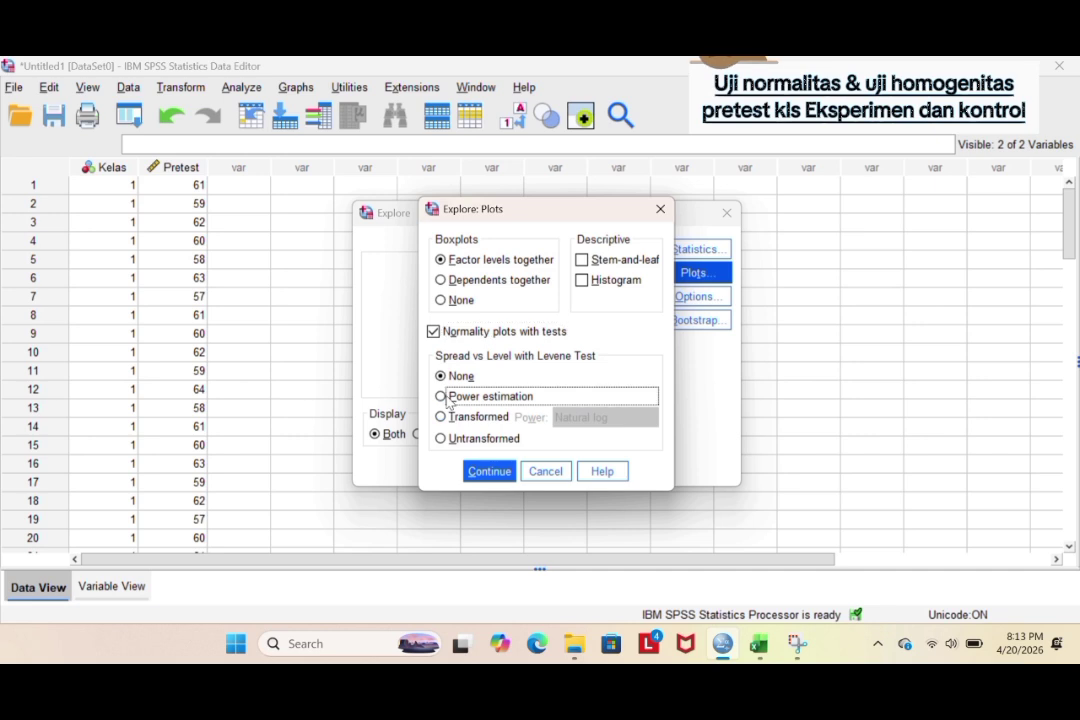
pyautogui.click(484, 476)
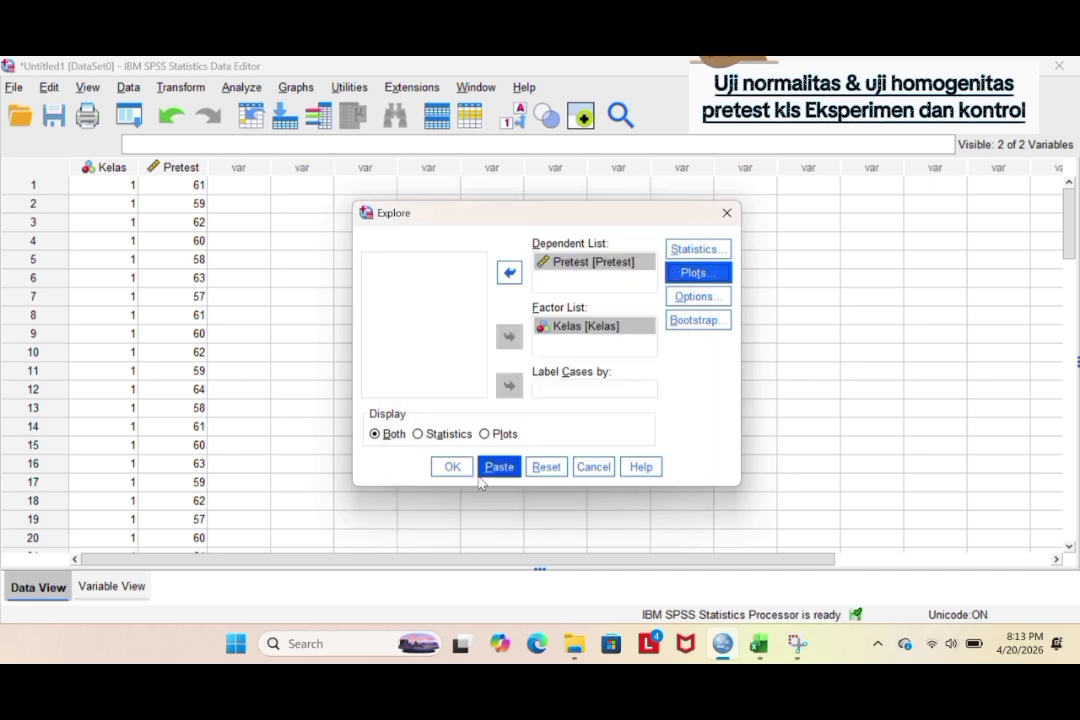
pyautogui.click(466, 474)
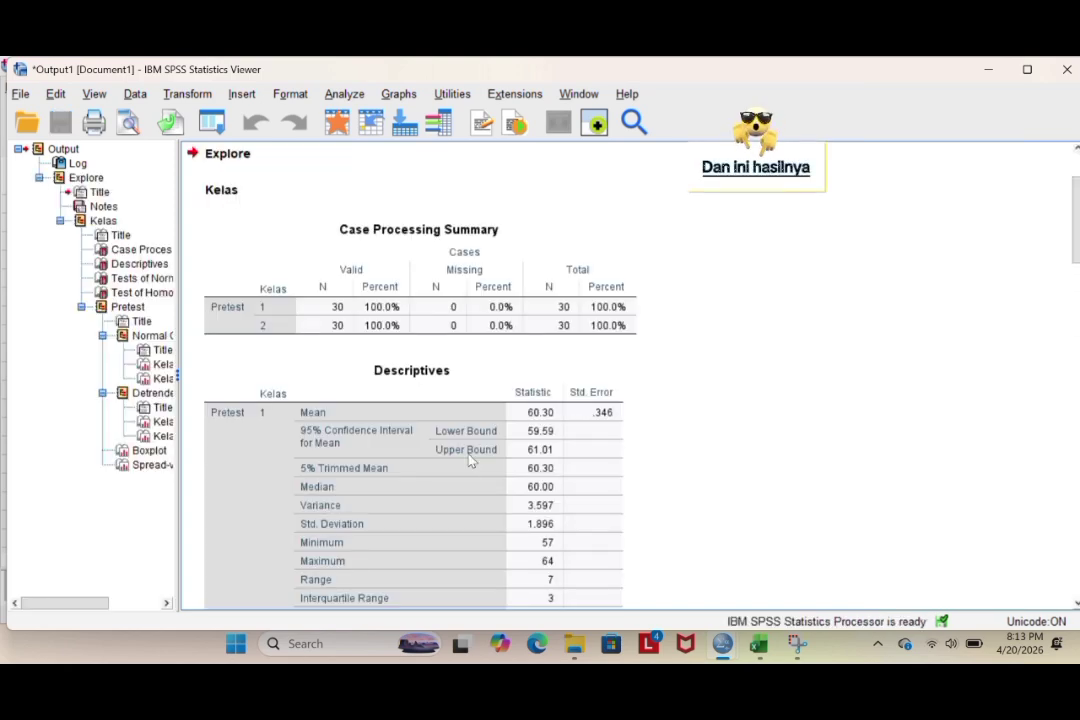
# Step: Examine the significance values for both classes in the Tests of Normality and Test of Homogeneity of Variance tables
pyautogui.scroll(-2, 589, 381)
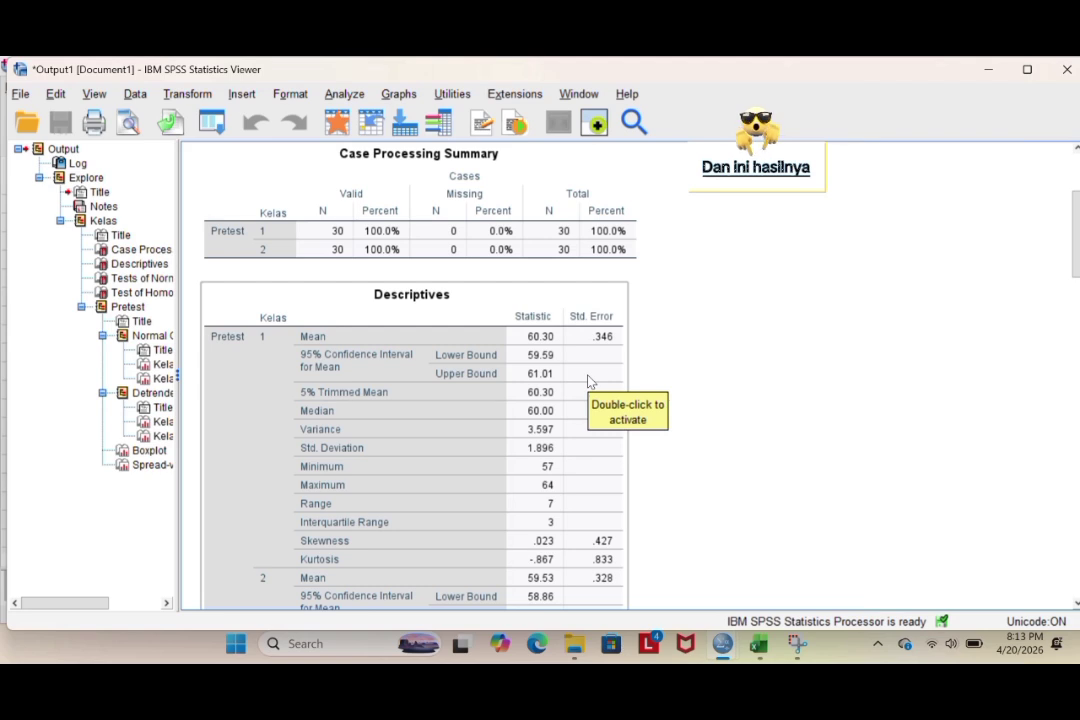
pyautogui.scroll(-4, 589, 381)
pyautogui.scroll(-6, 589, 381)
pyautogui.scroll(-6, 589, 381)
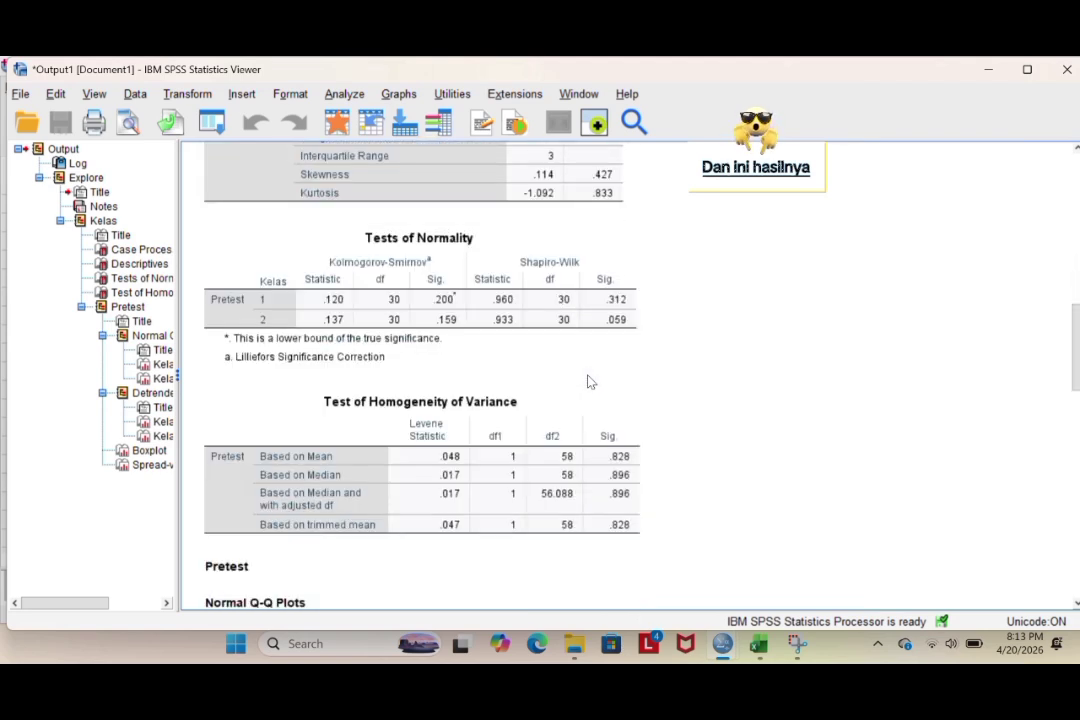
pyautogui.click(616, 353)
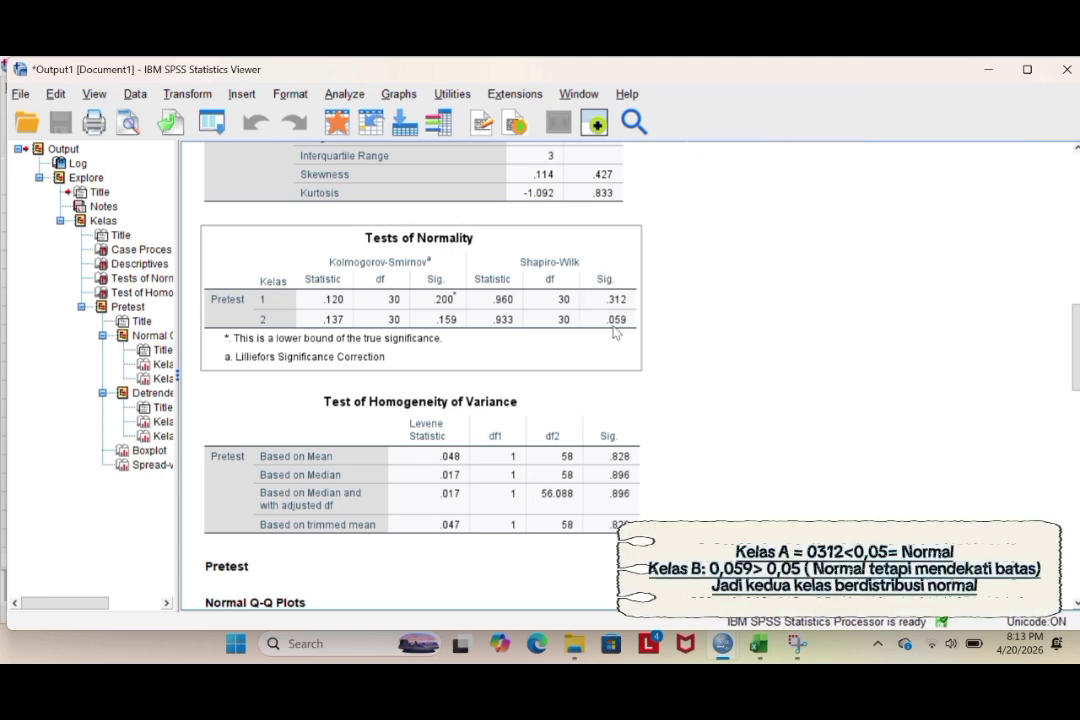
pyautogui.click(625, 398)
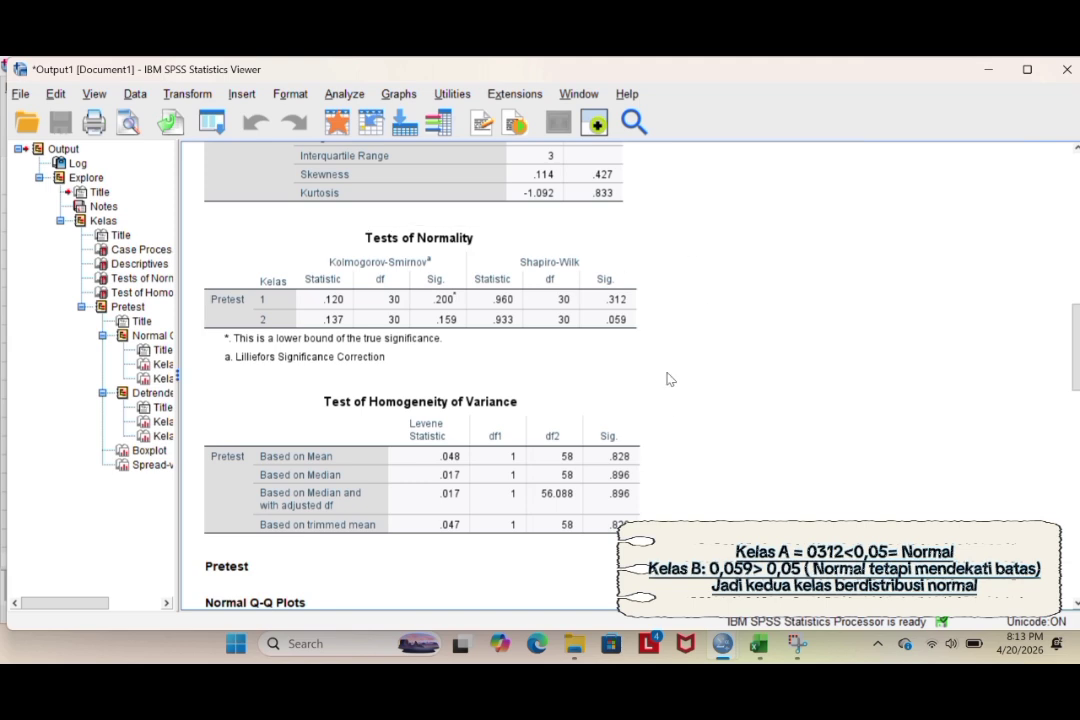
pyautogui.click(626, 354)
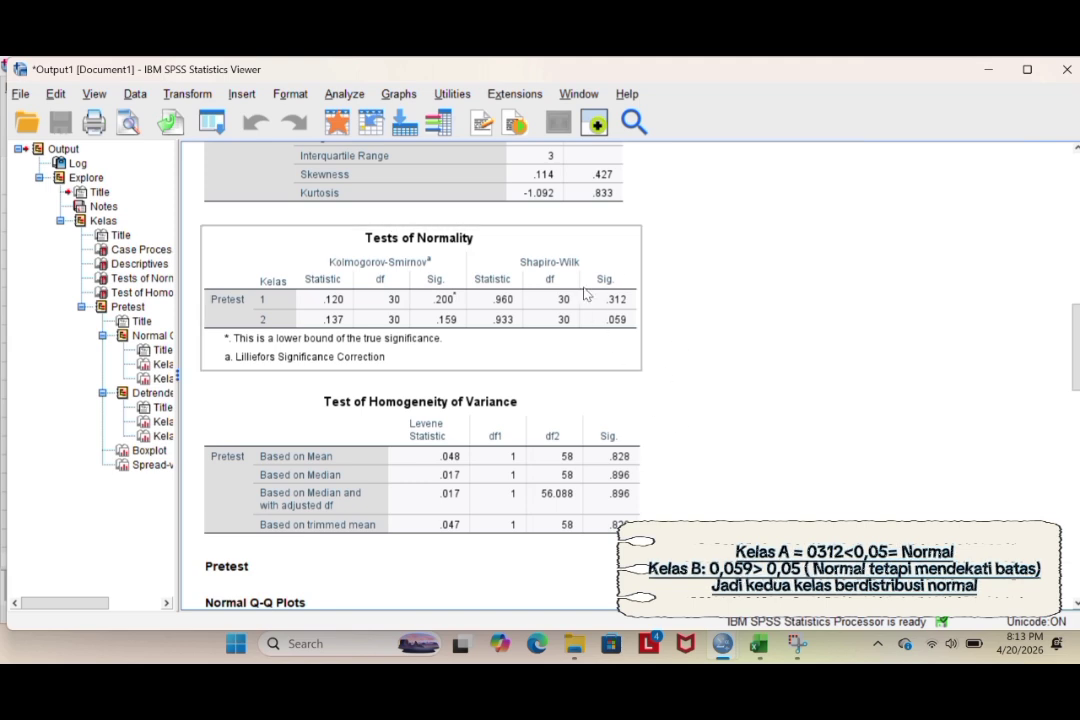
pyautogui.click(619, 446)
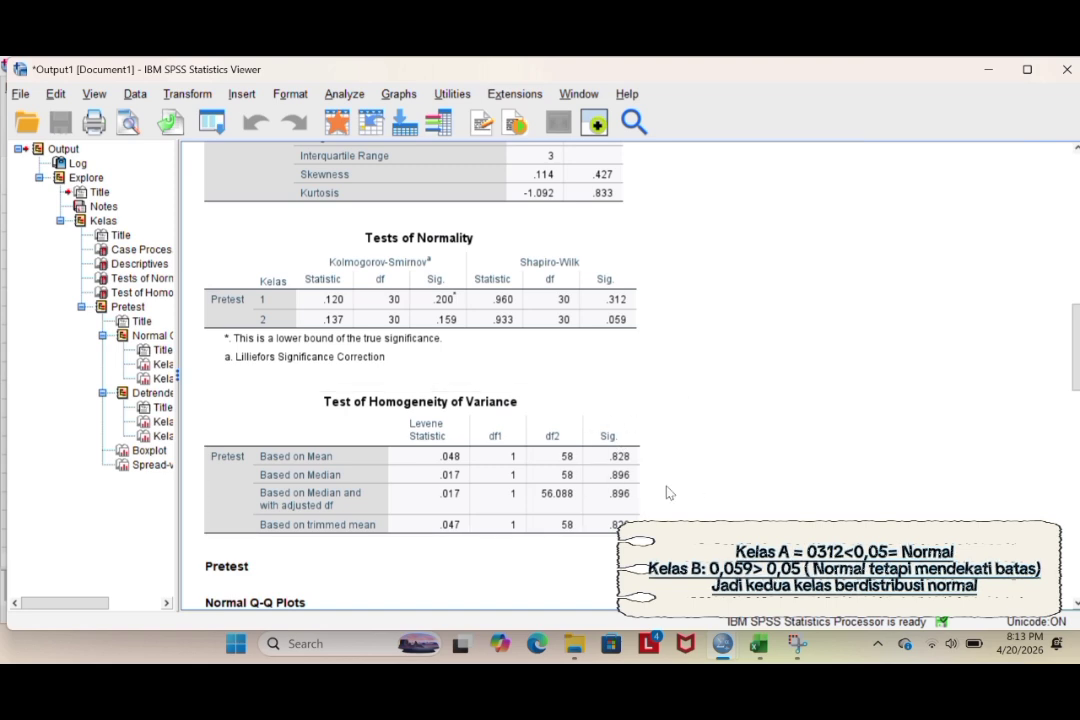
pyautogui.click(593, 378)
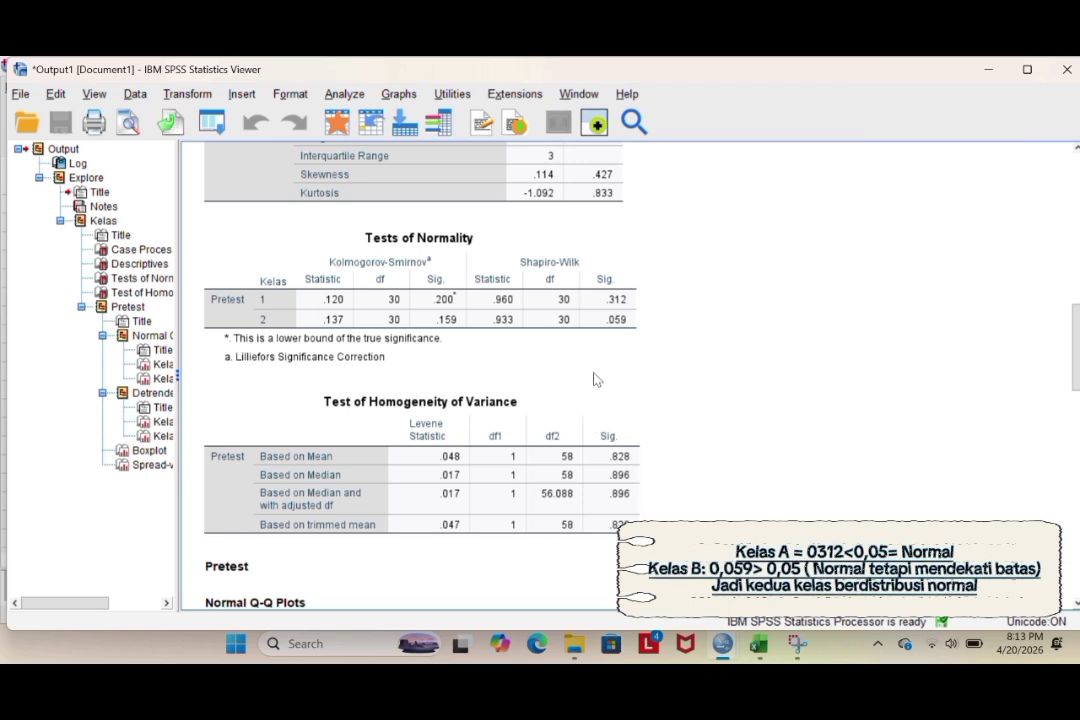
# Step: Save the Explore output in the Dokumen folder as "Uji Normalitas & Homogenitas (Pretest)"
pyautogui.click(22, 96)
pyautogui.click(63, 255)
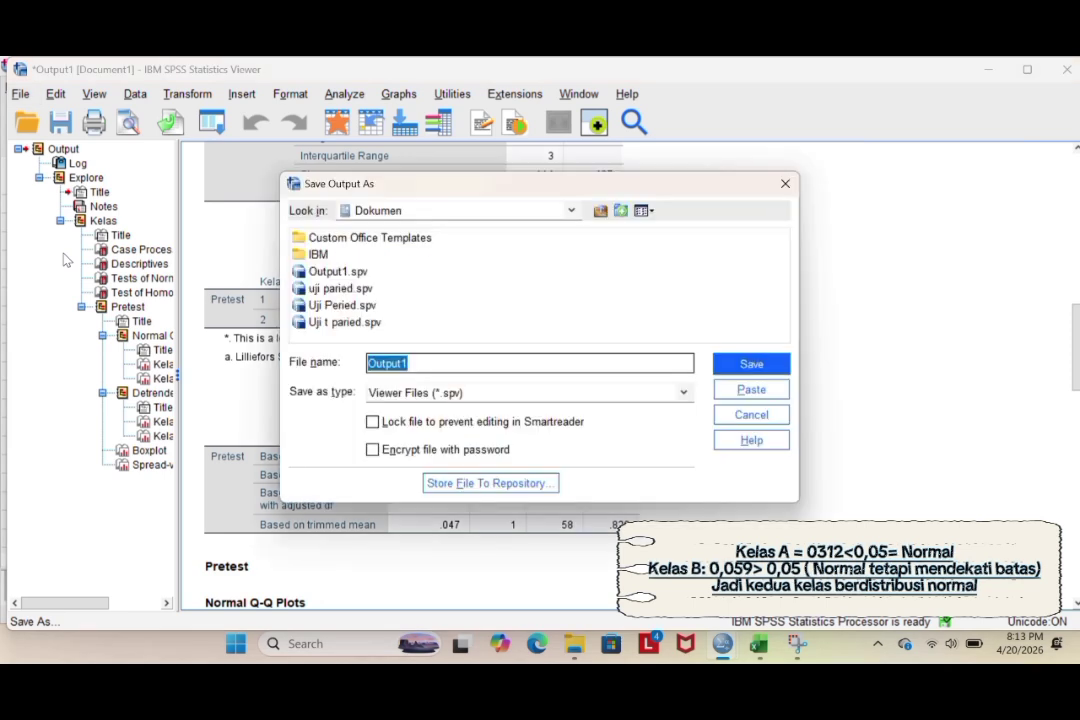
pyautogui.press('BackSpace')
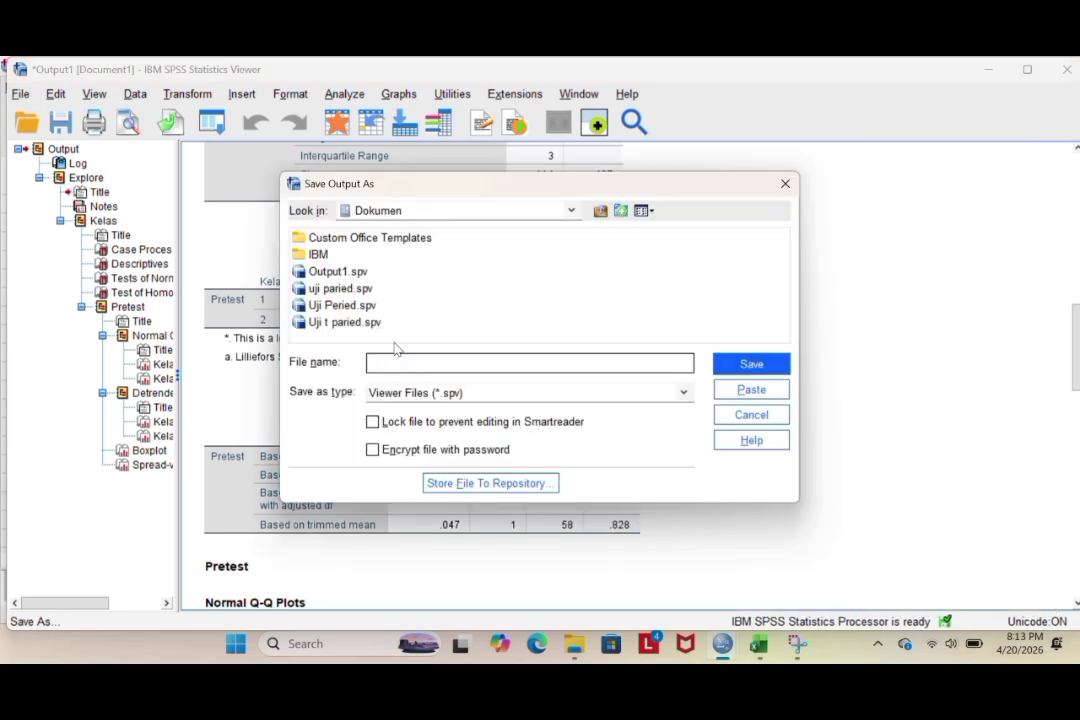
pyautogui.write('Uj')
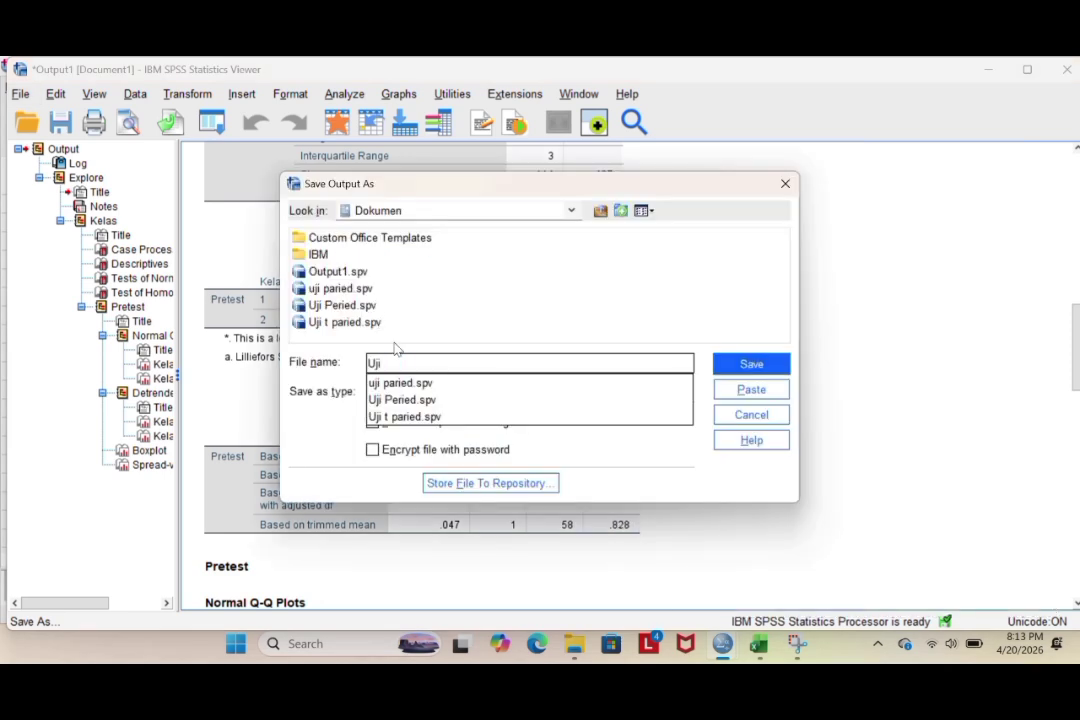
pyautogui.write('i Normali')
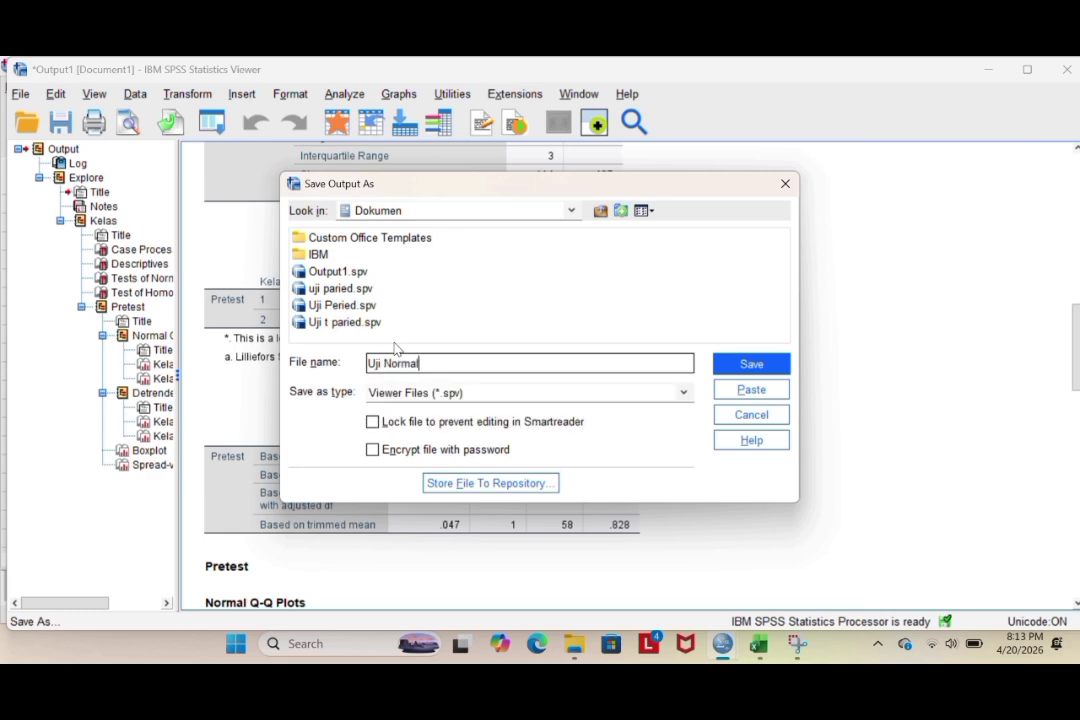
pyautogui.write('tas & Homogenitas ()')
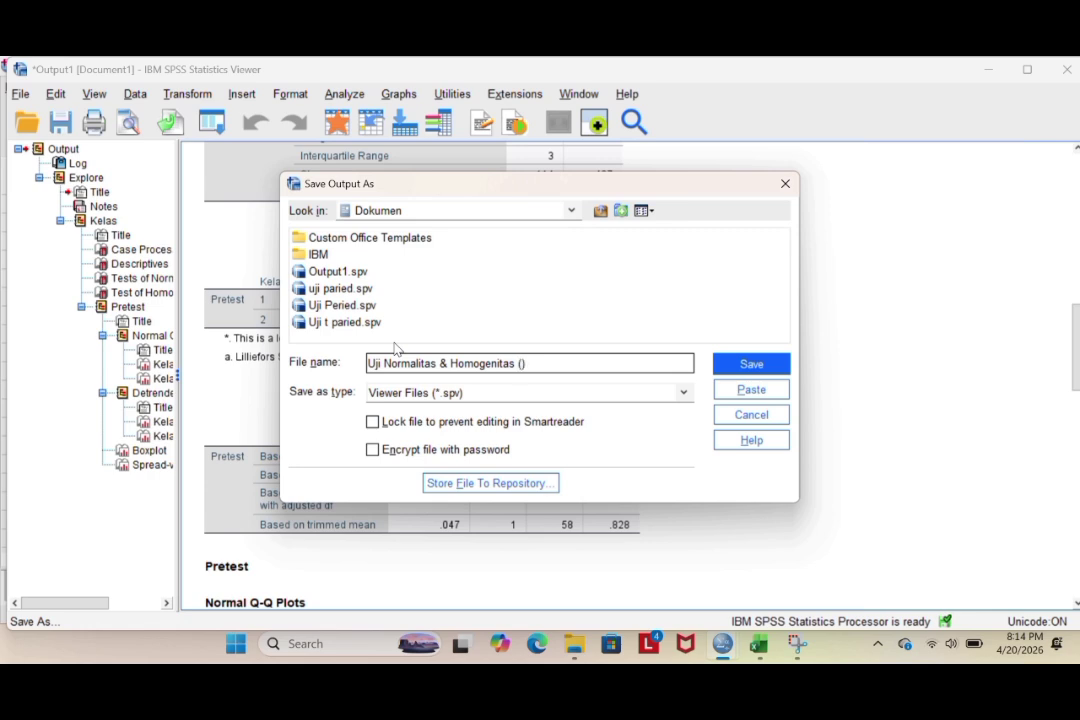
pyautogui.write('Pretest')
pyautogui.click(751, 372)
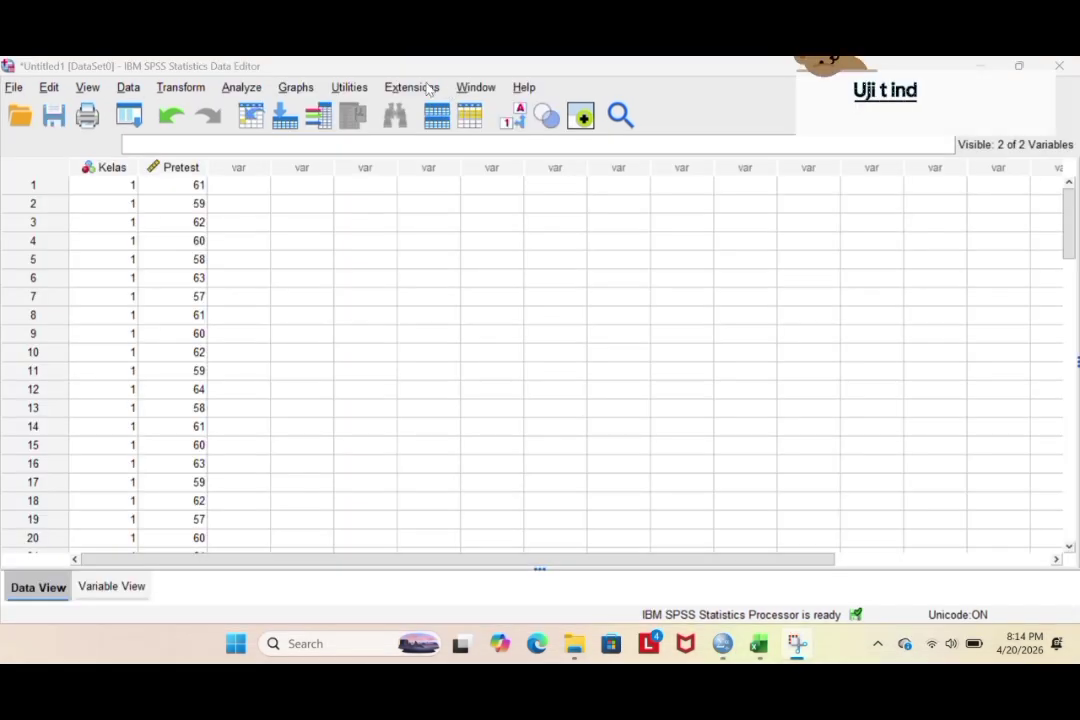
# Step: Set up an Independent-Samples T Test with Kelas as the grouping variable and Pretest as the test variable
pyautogui.click(242, 88)
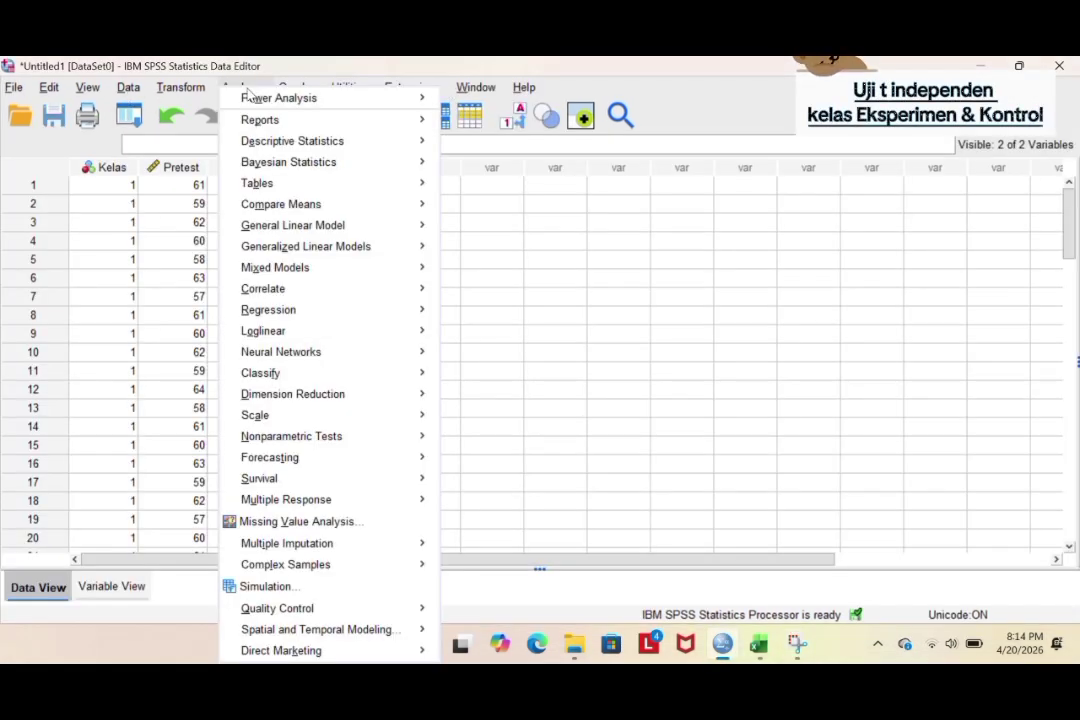
pyautogui.moveTo(325, 206)
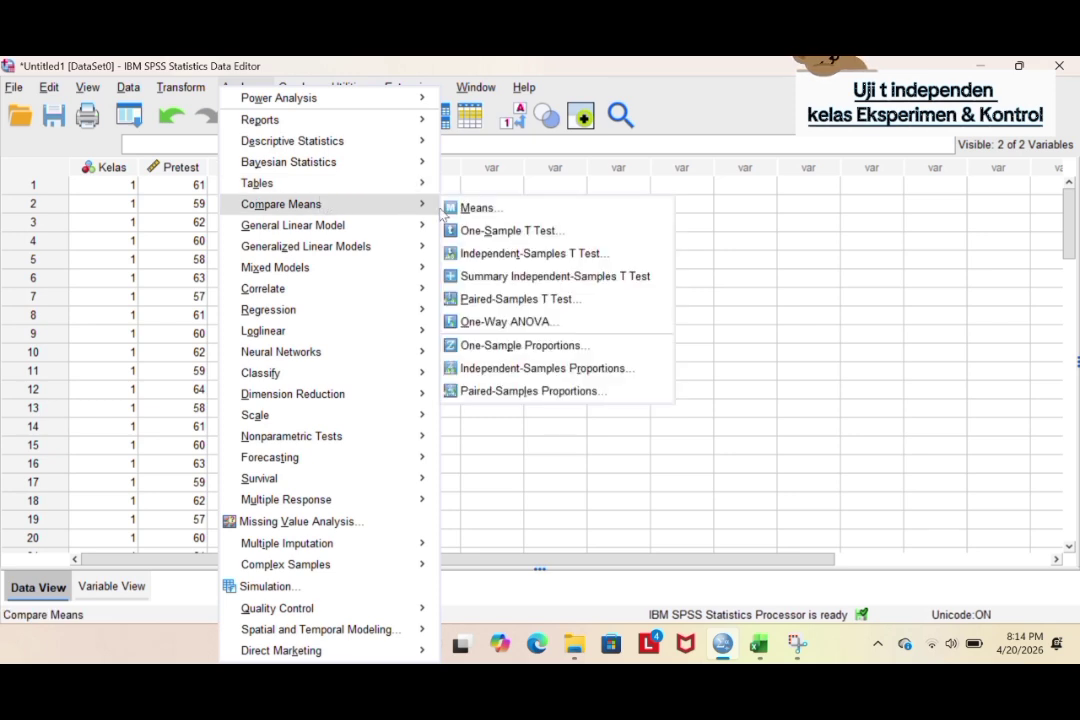
pyautogui.click(472, 256)
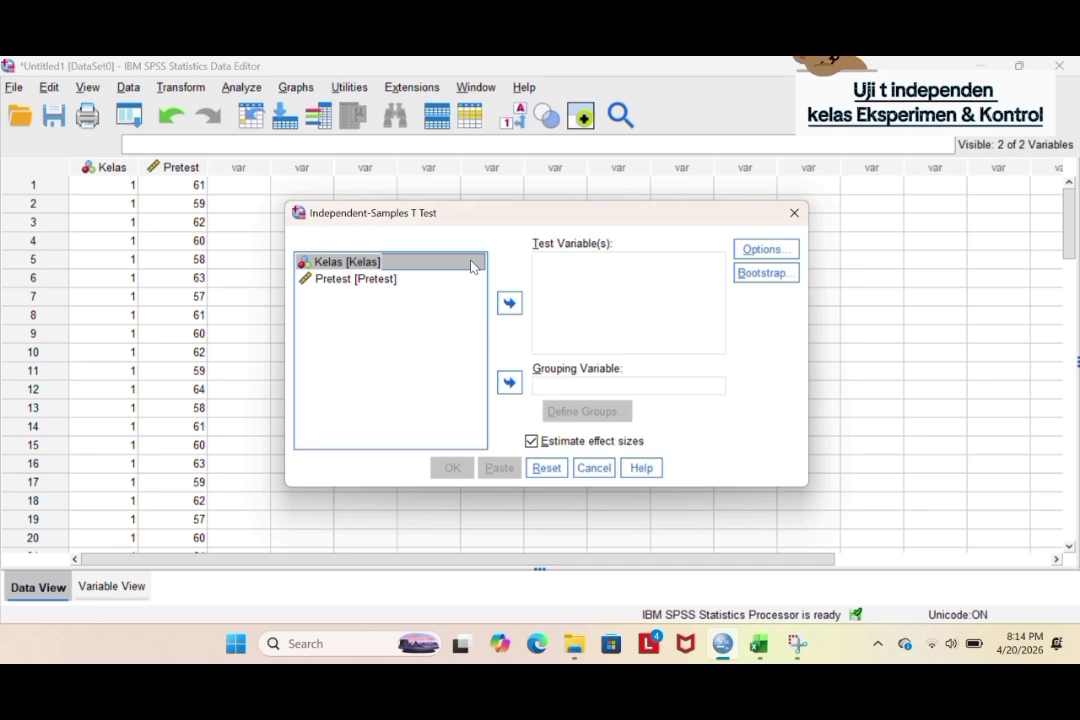
pyautogui.click(509, 382)
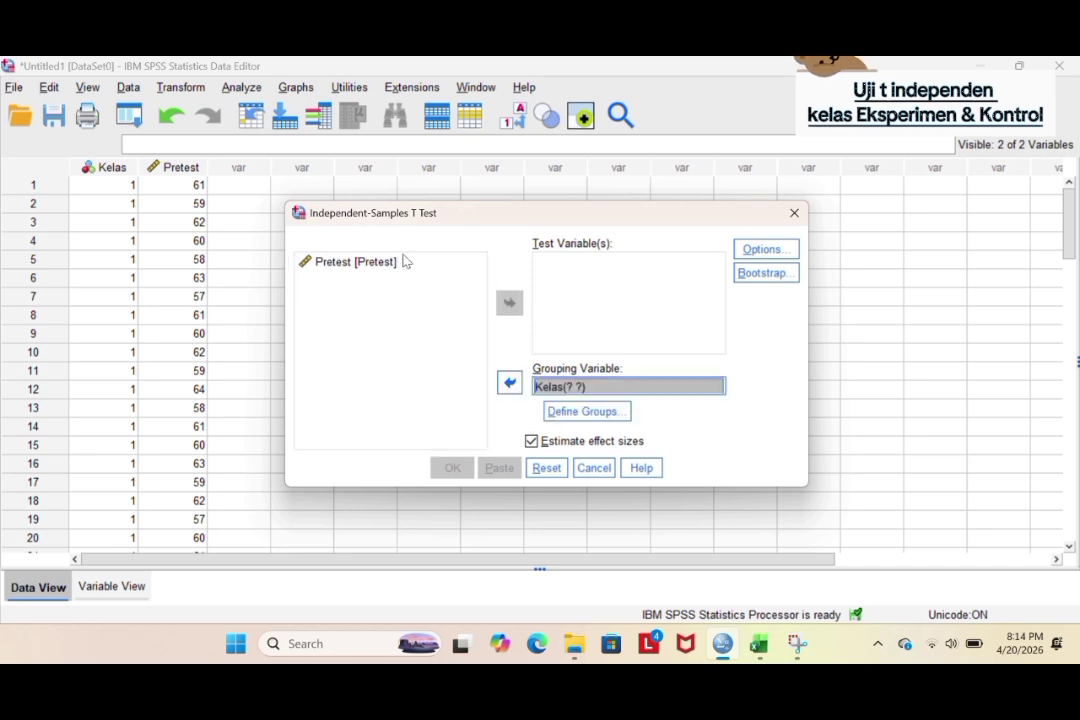
pyautogui.click(400, 262)
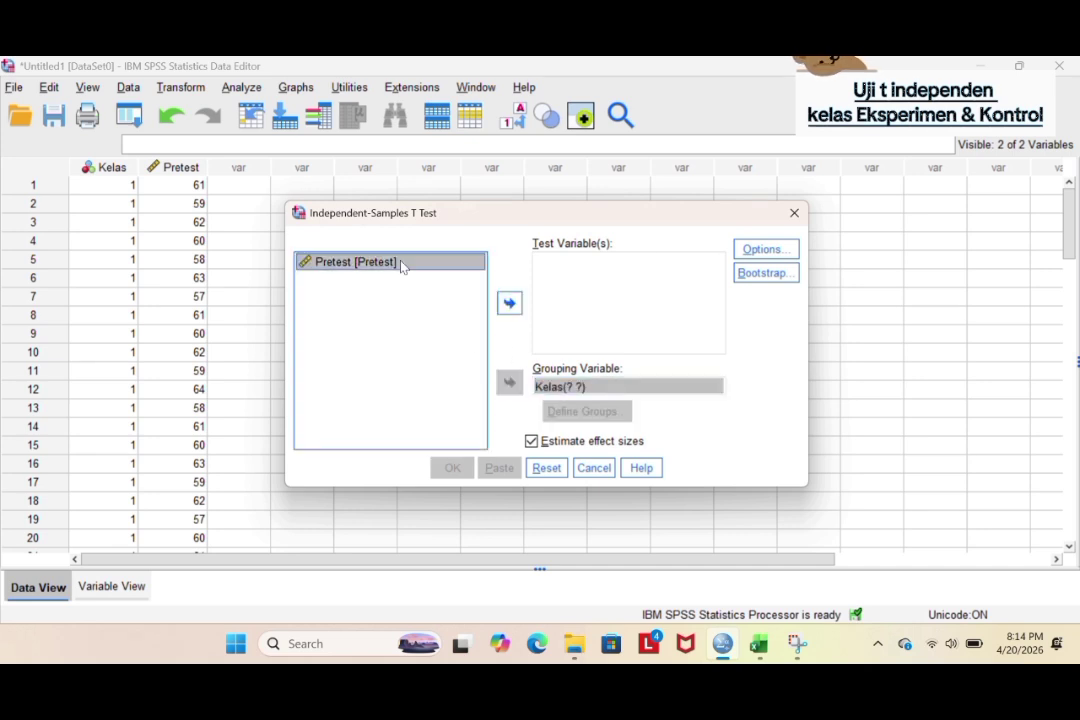
pyautogui.click(510, 304)
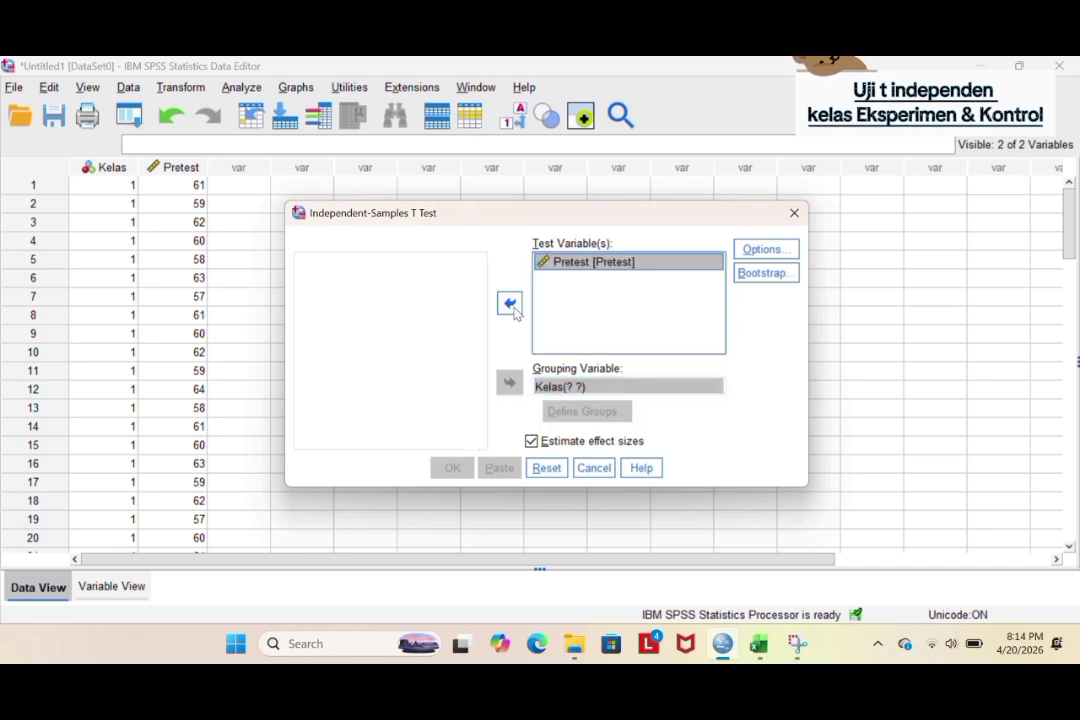
# Step: Run the t-test with the Kelas groups defined as 1 and 2, and examine the Independent Samples Test table
pyautogui.click(566, 393)
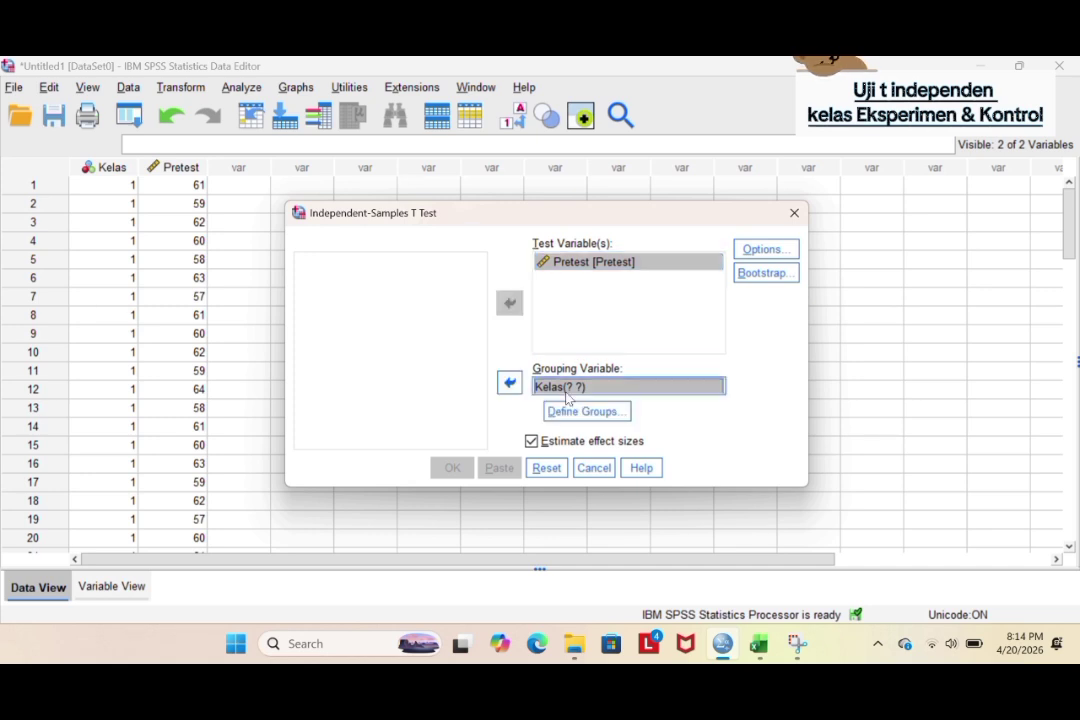
pyautogui.click(569, 413)
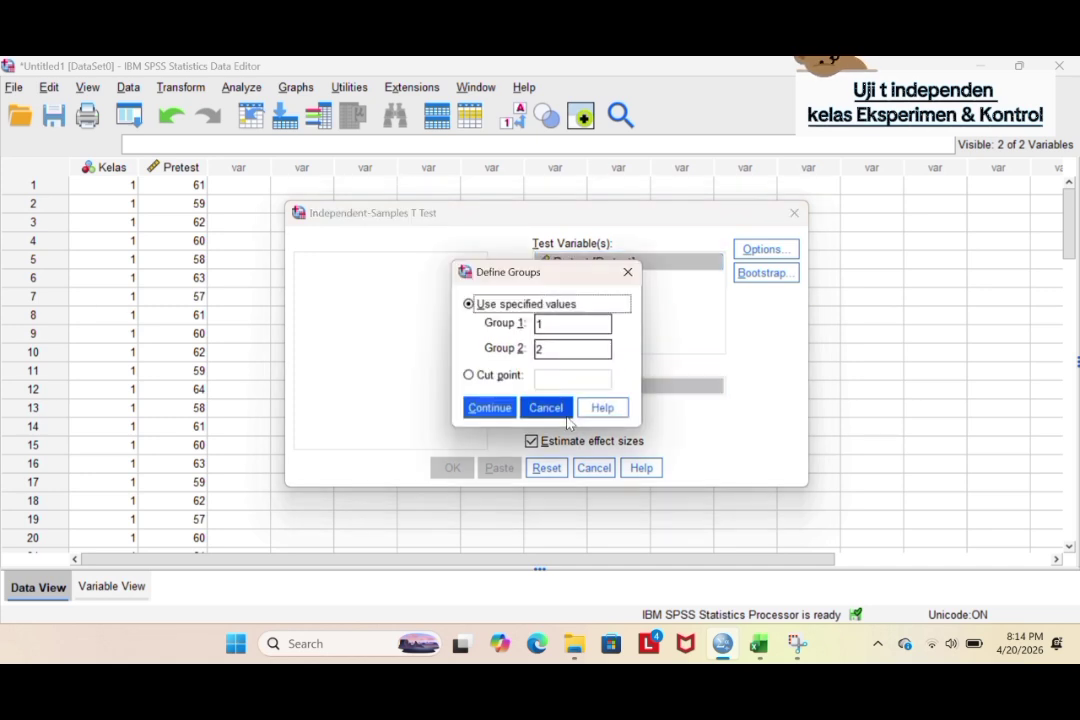
pyautogui.click(502, 408)
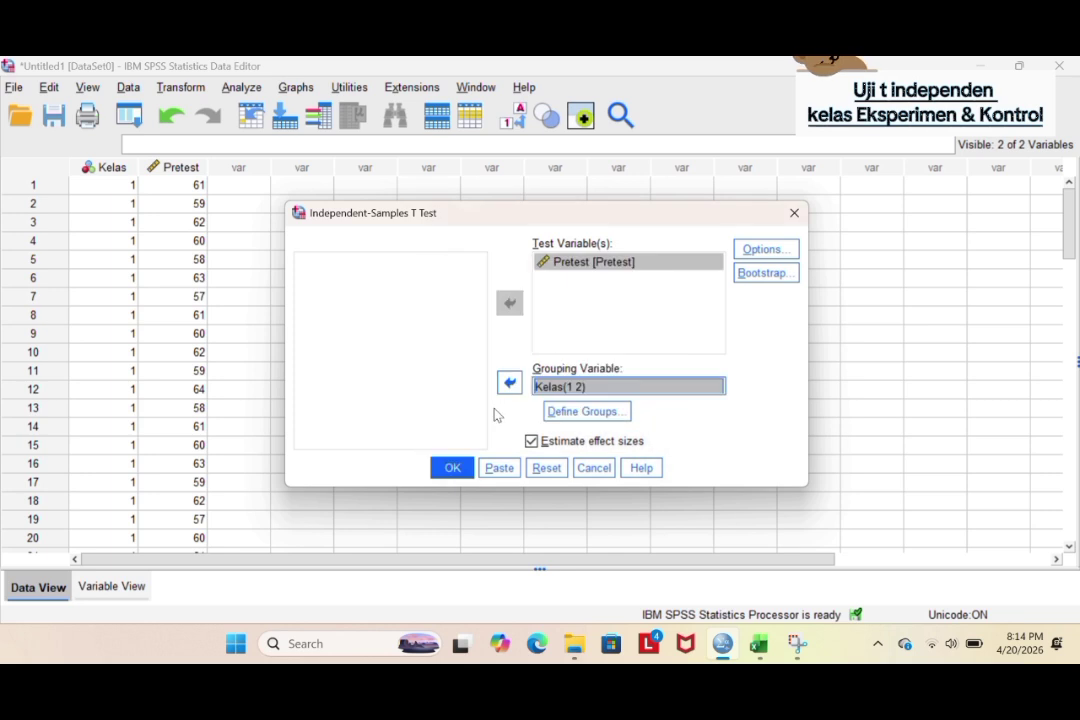
pyautogui.click(458, 469)
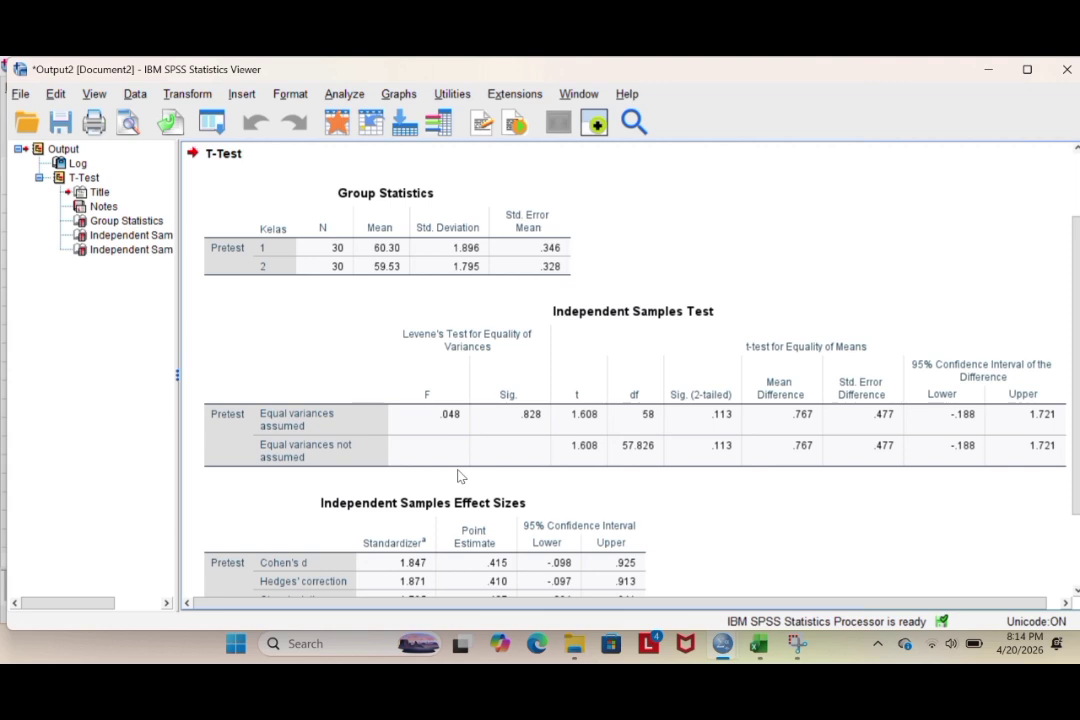
pyautogui.click(511, 446)
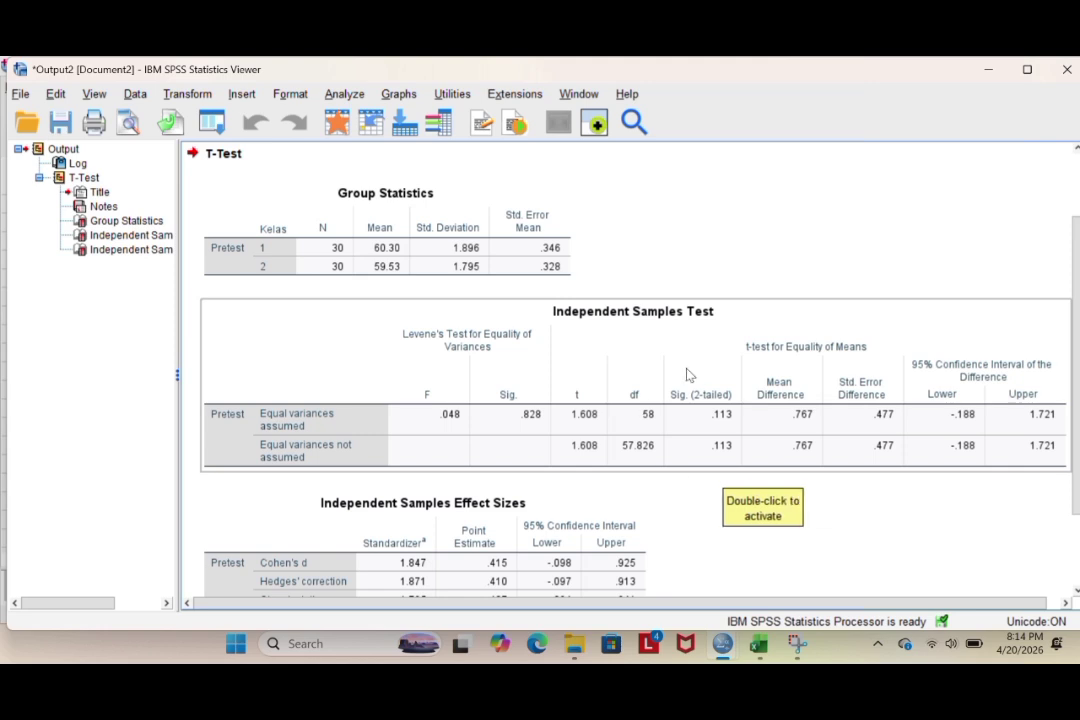
pyautogui.click(706, 538)
pyautogui.click(762, 455)
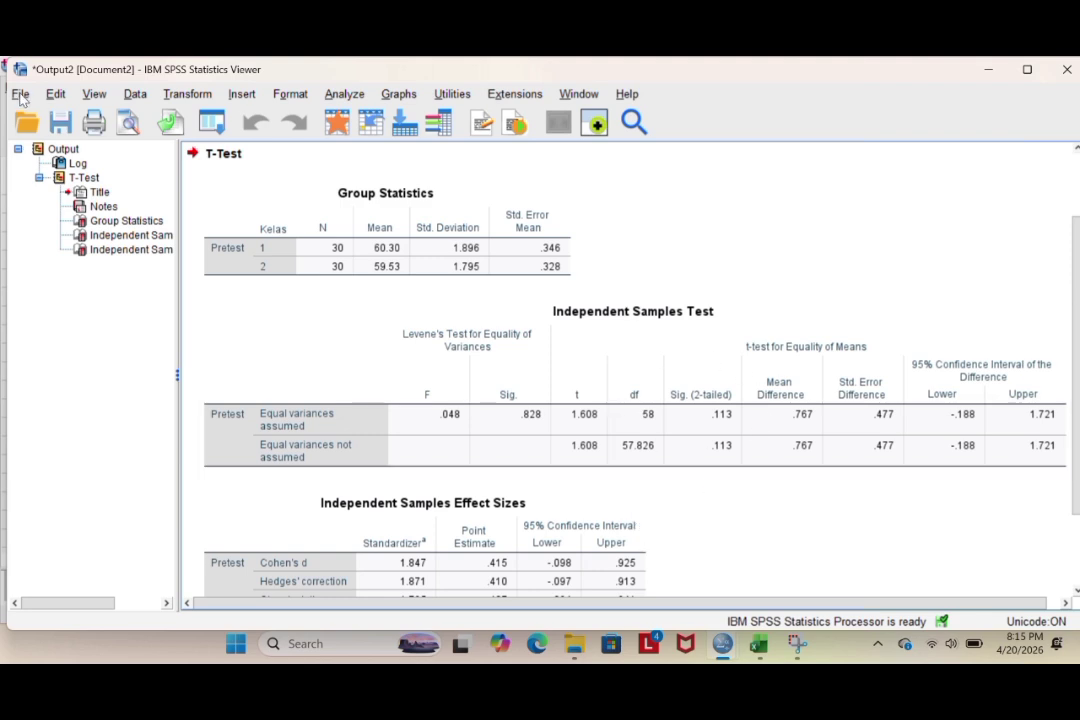
# Step: Save the T-Test output in the Dokumen folder as "Uji Independent (Pretest)"
pyautogui.click(20, 94)
pyautogui.click(120, 256)
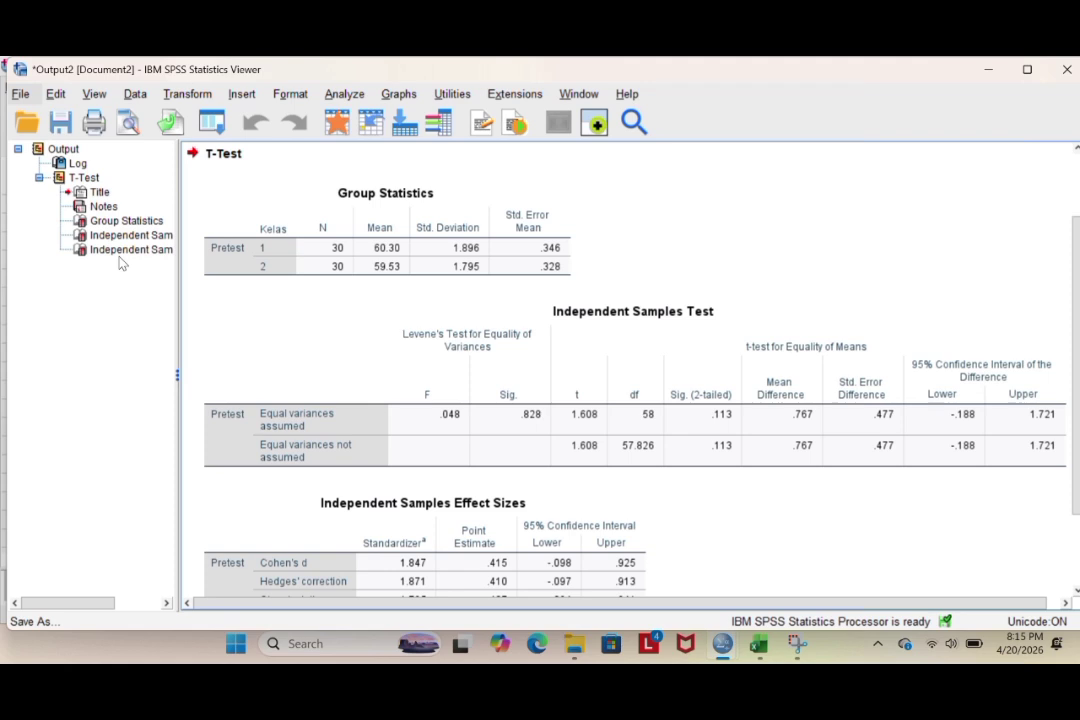
pyautogui.press('BackSpace')
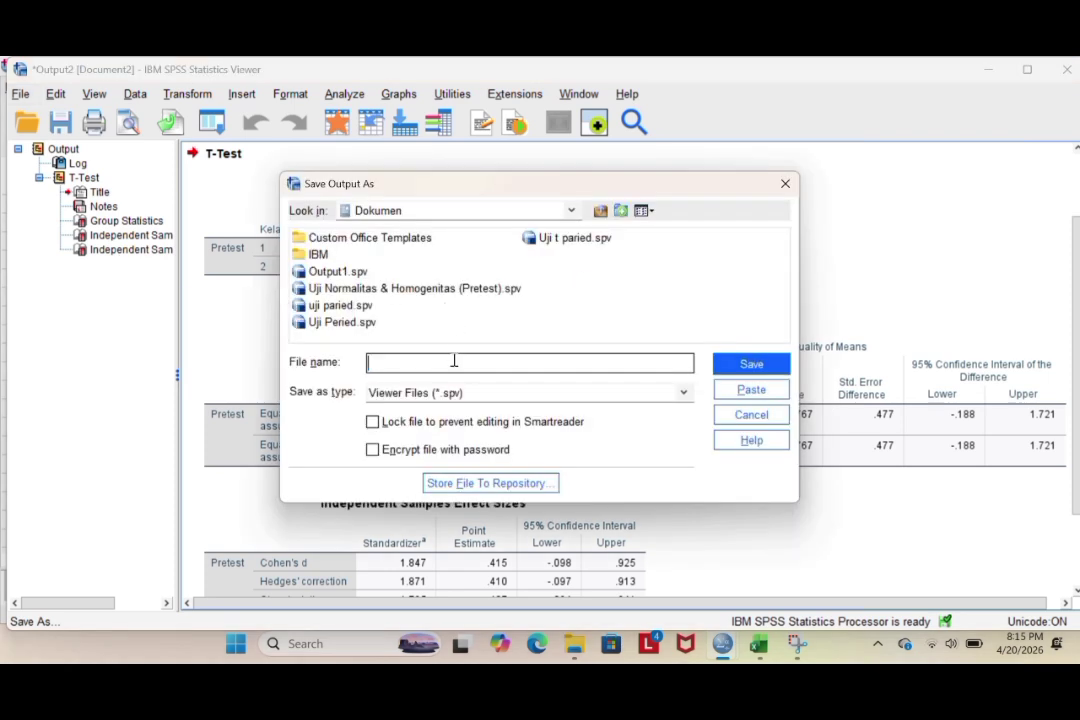
pyautogui.write('Uji')
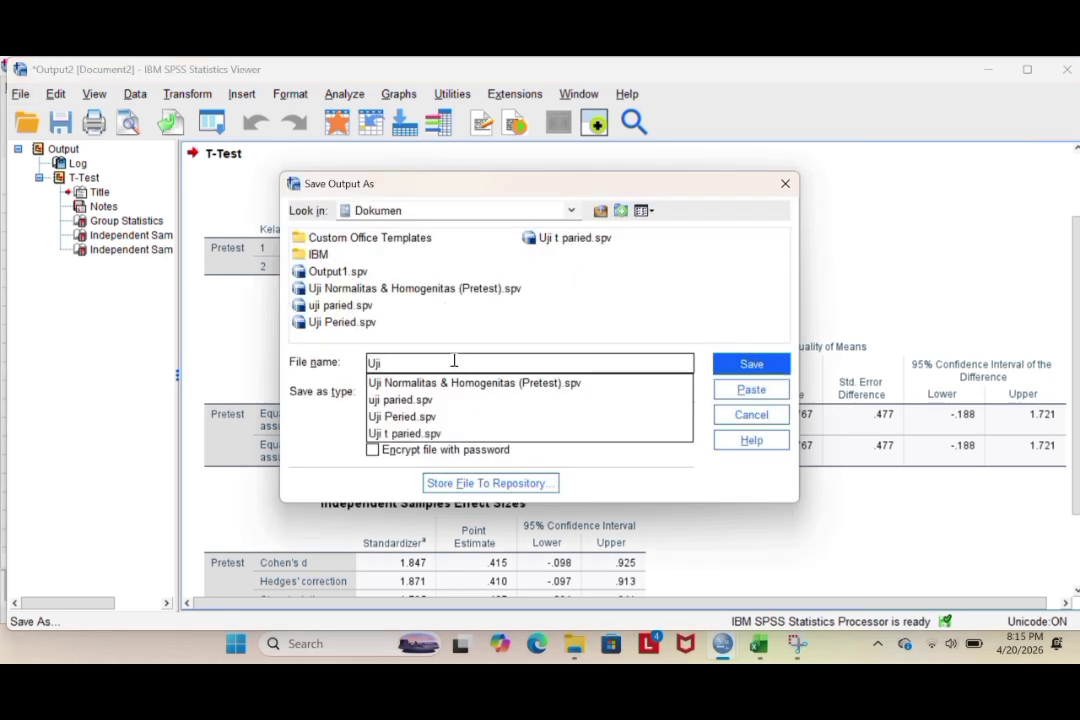
pyautogui.write(' Independent')
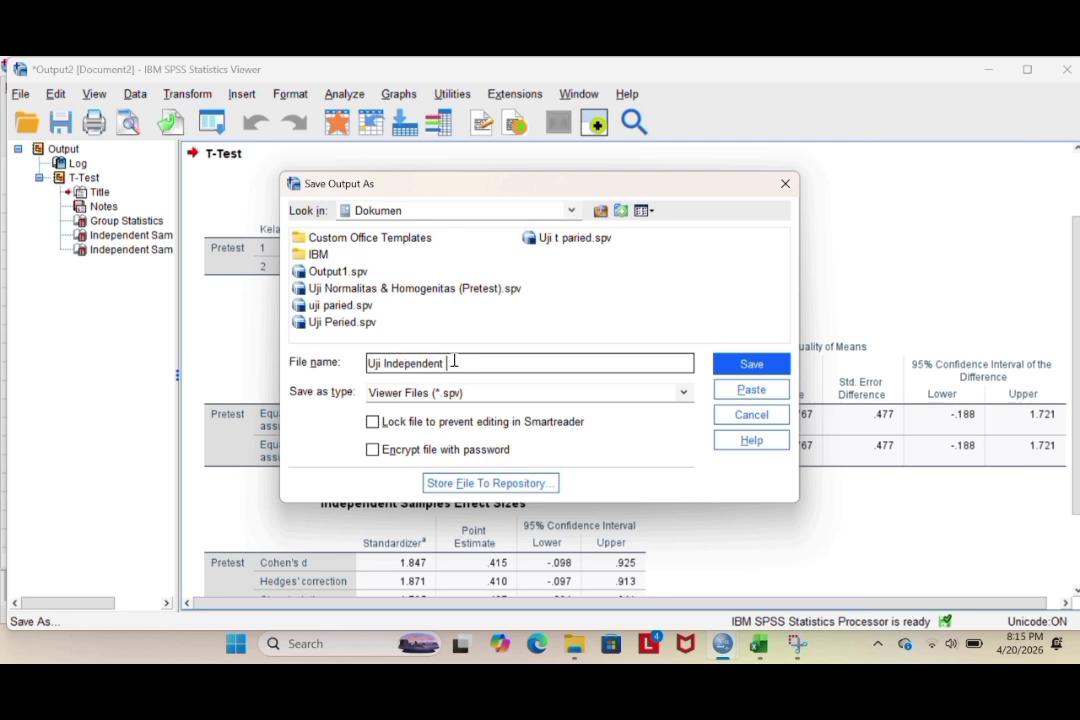
pyautogui.write(' (Pretest)')
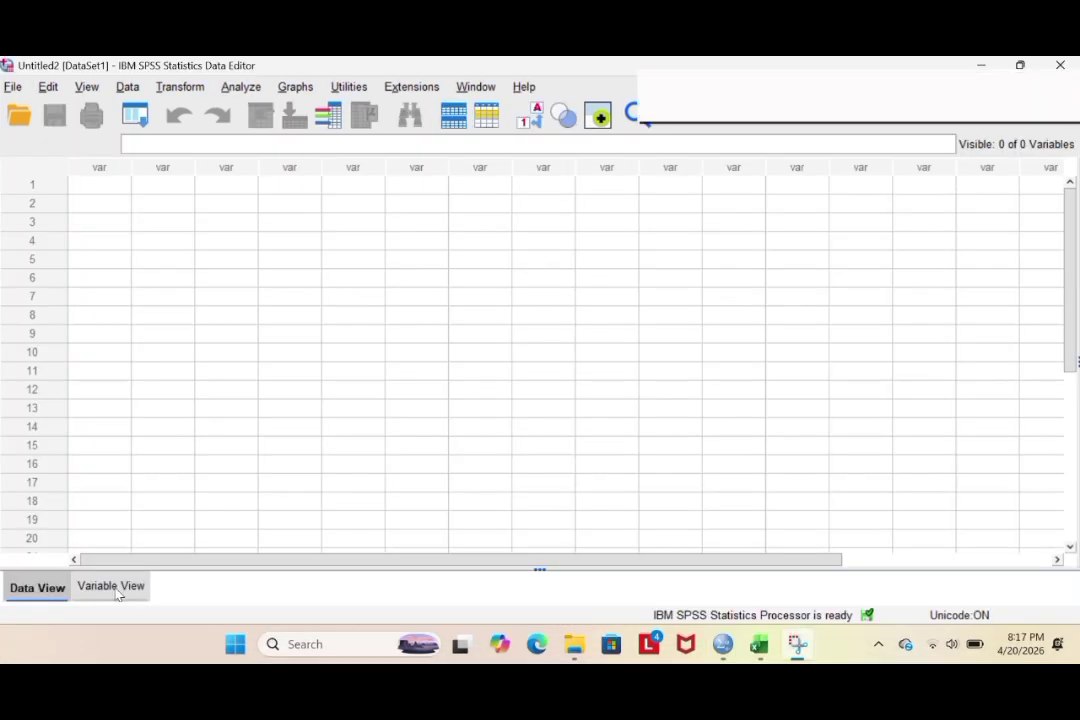
# Step: Define two variables named kelas and posttest in the new empty dataset
pyautogui.click(110, 587)
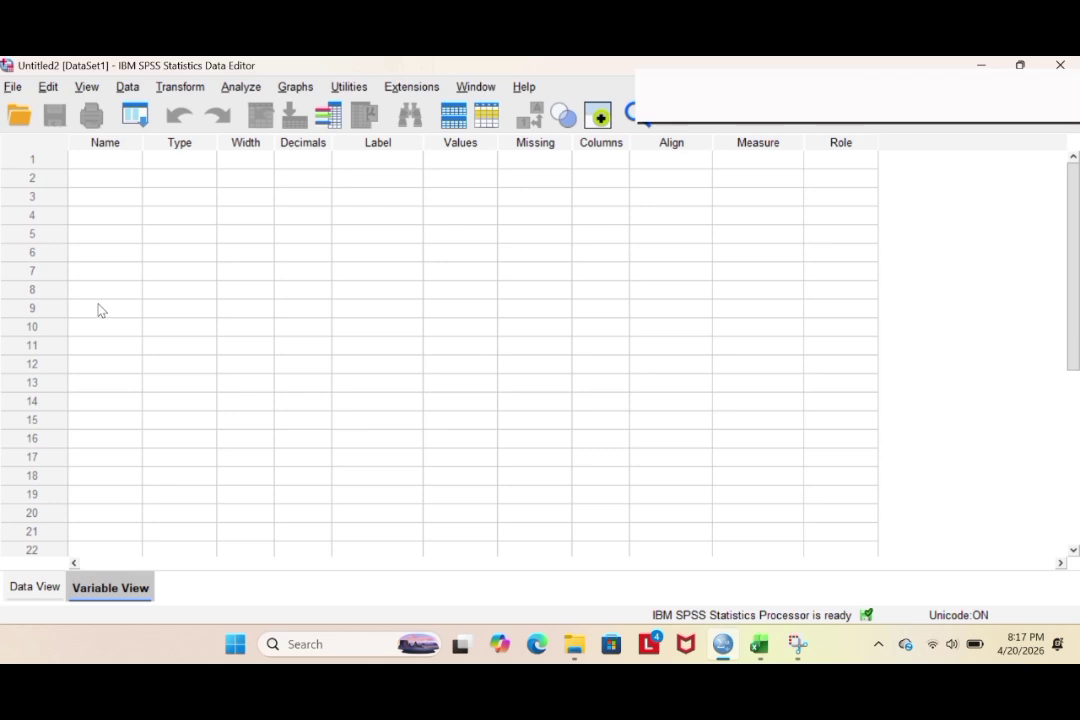
pyautogui.click(101, 158)
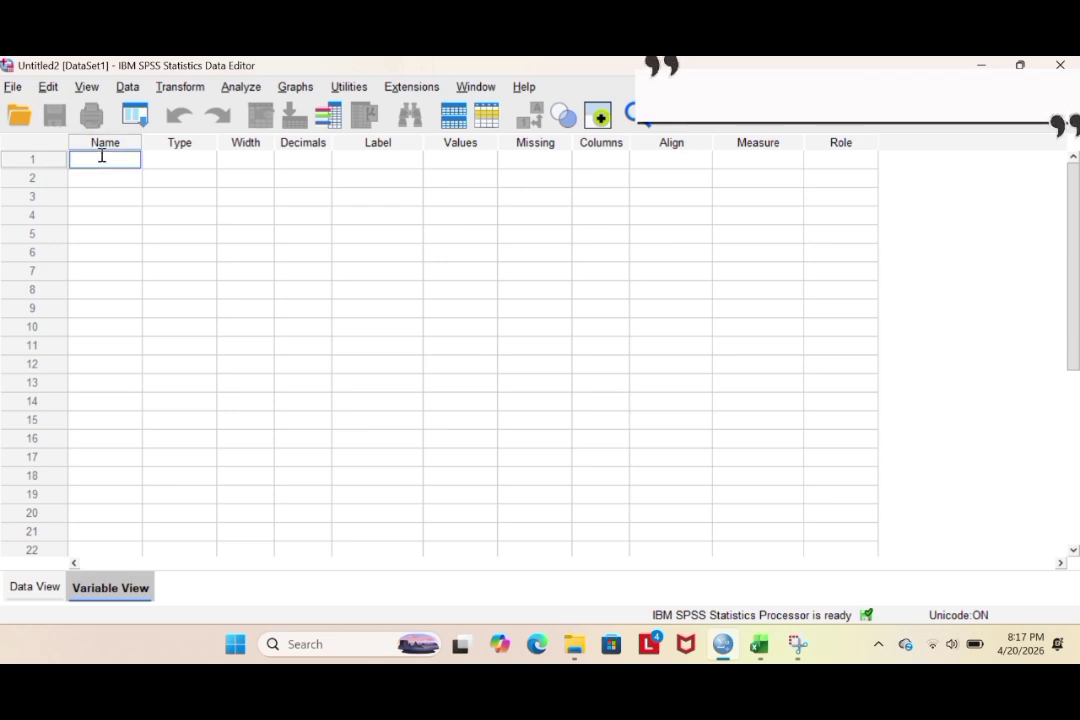
pyautogui.write('kelas')
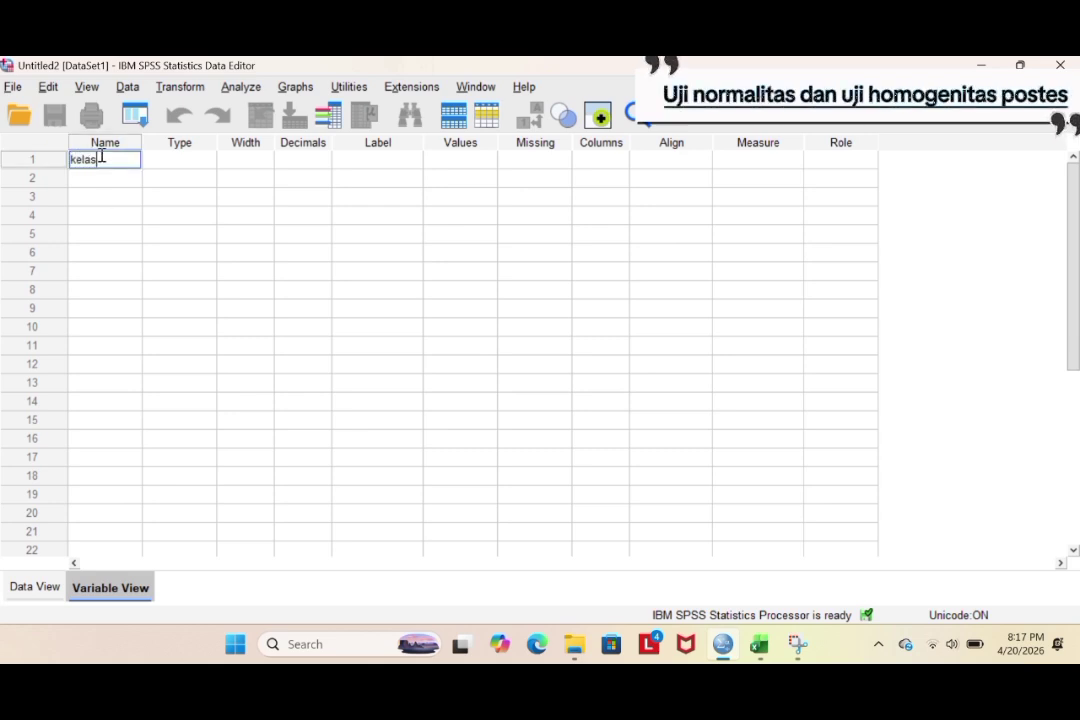
pyautogui.click(102, 174)
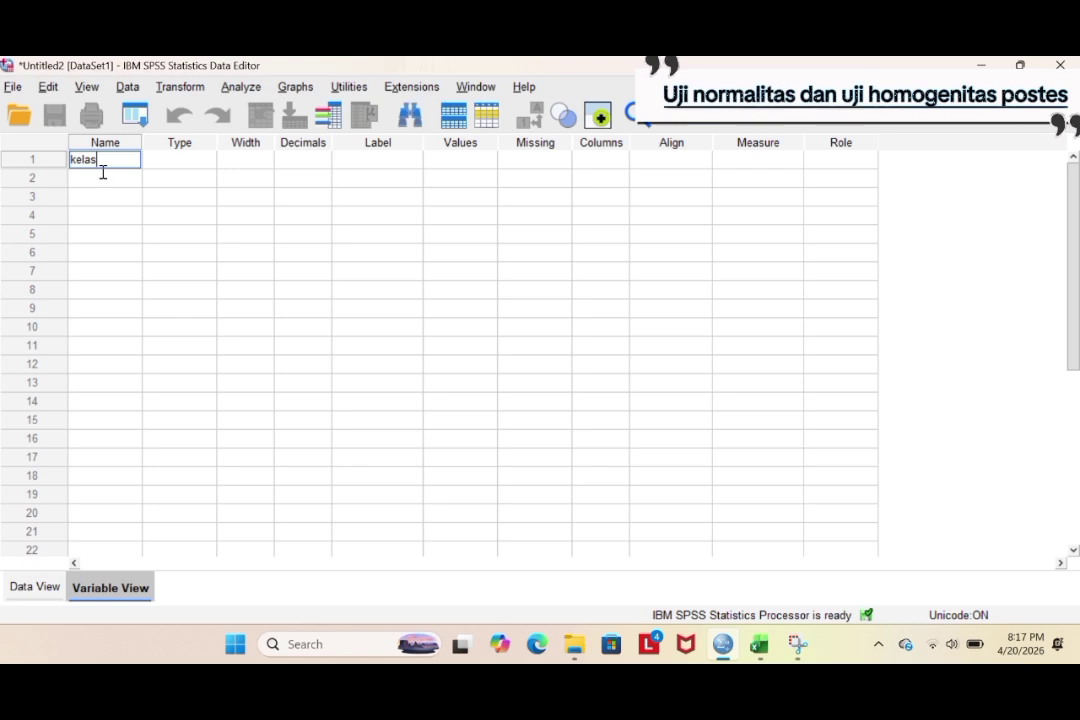
pyautogui.write('pos')
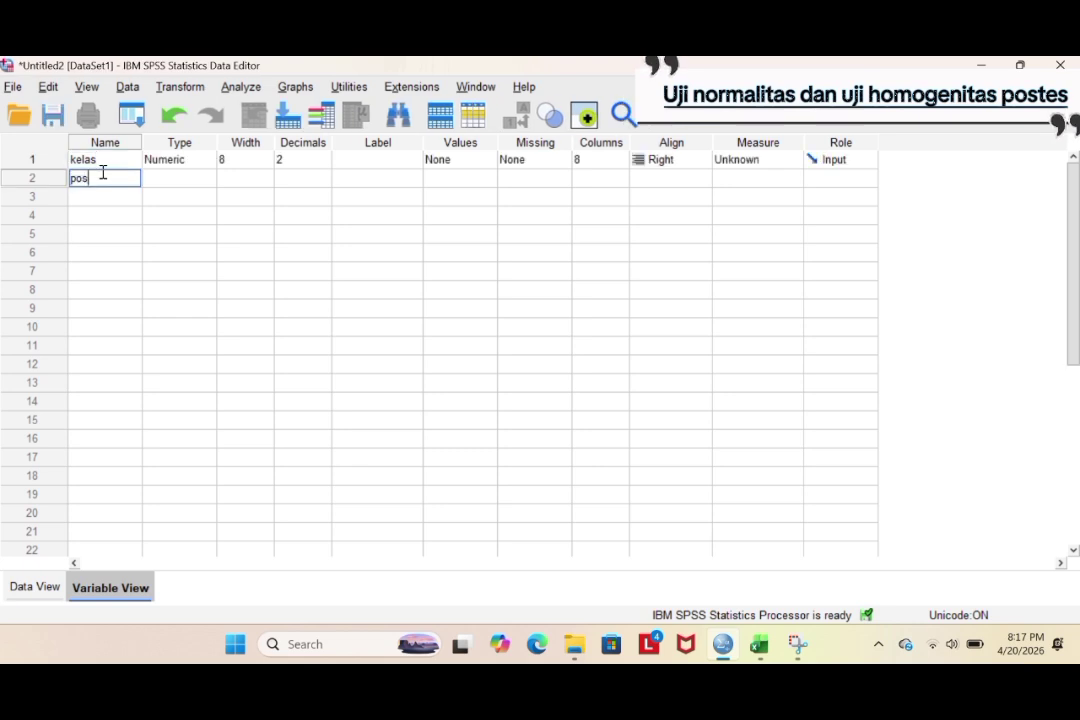
pyautogui.write('ttest')
# Step: Set the decimals of both the kelas and posttest variables to 0
pyautogui.click(319, 153)
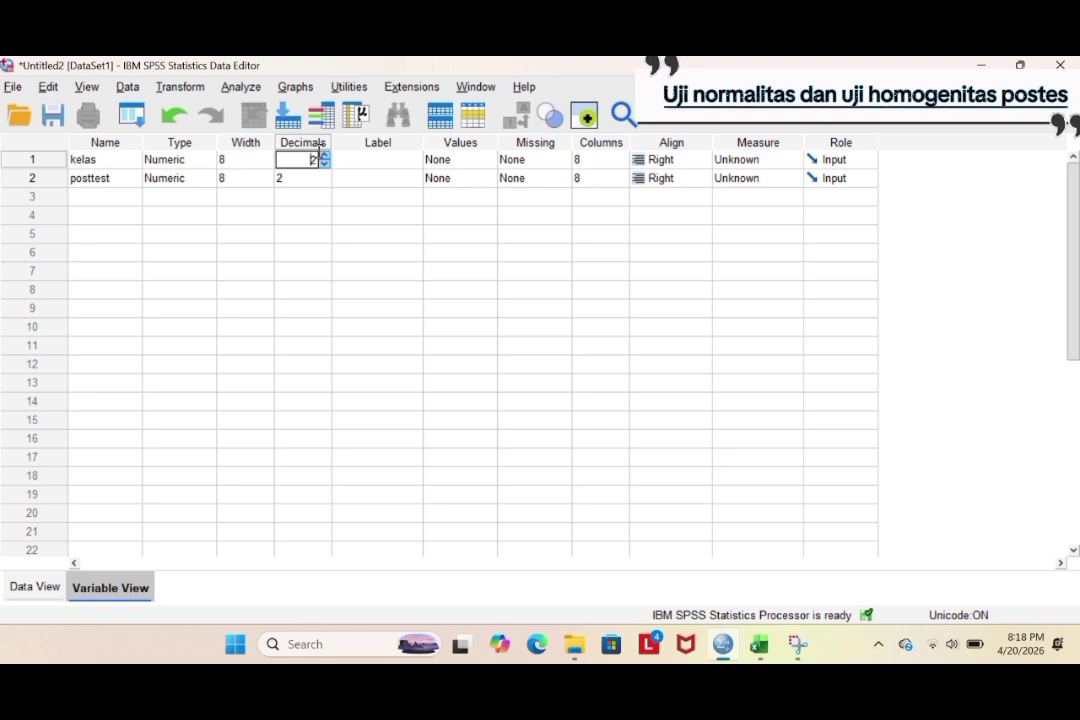
pyautogui.doubleClick(319, 150)
pyautogui.press('BackSpace')
pyautogui.write('0')
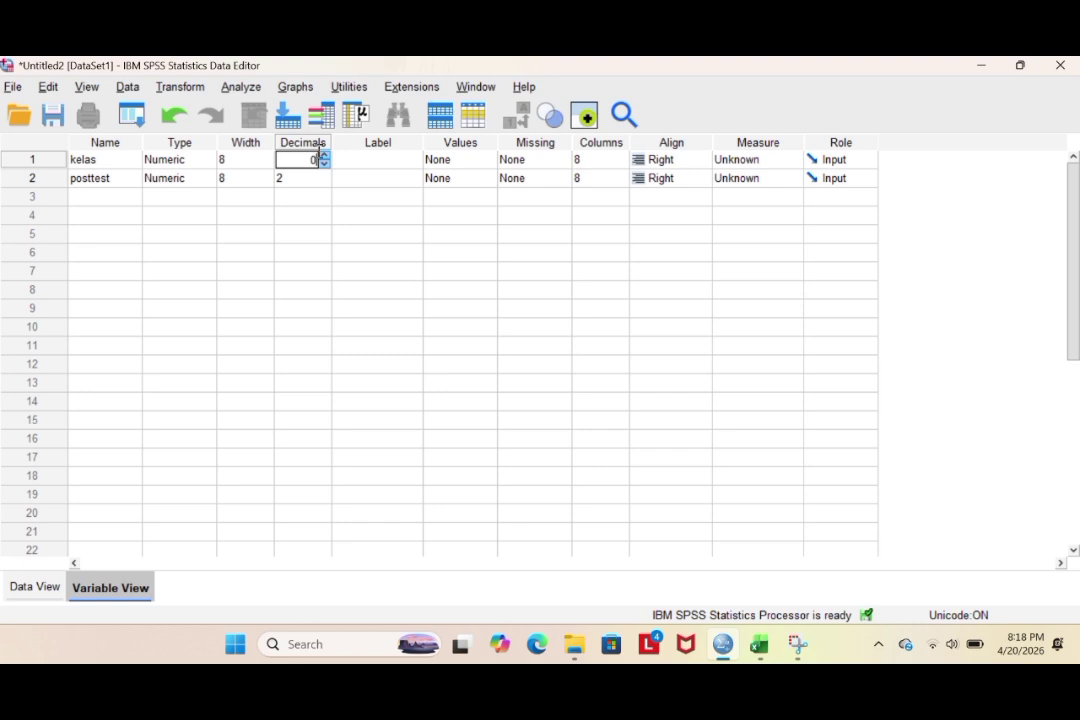
pyautogui.click(287, 179)
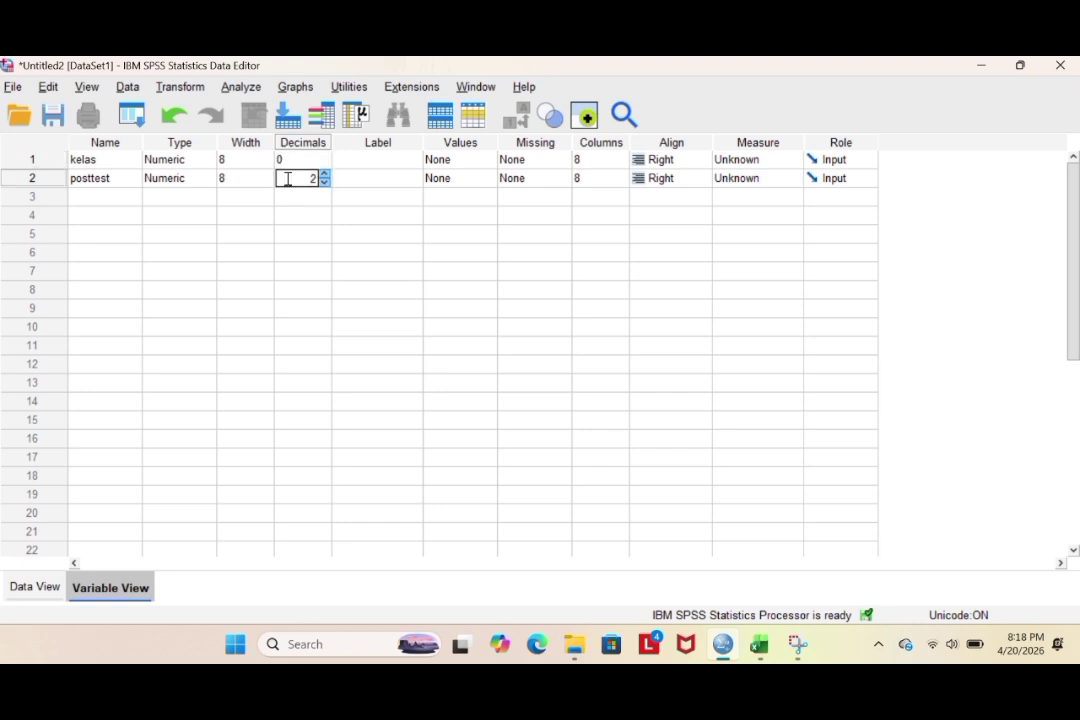
pyautogui.doubleClick(288, 179)
pyautogui.press('BackSpace')
pyautogui.write('0')
# Step: Label the first variable "kelas" and the second variable "posttest"
pyautogui.click(381, 158)
pyautogui.write('kelas')
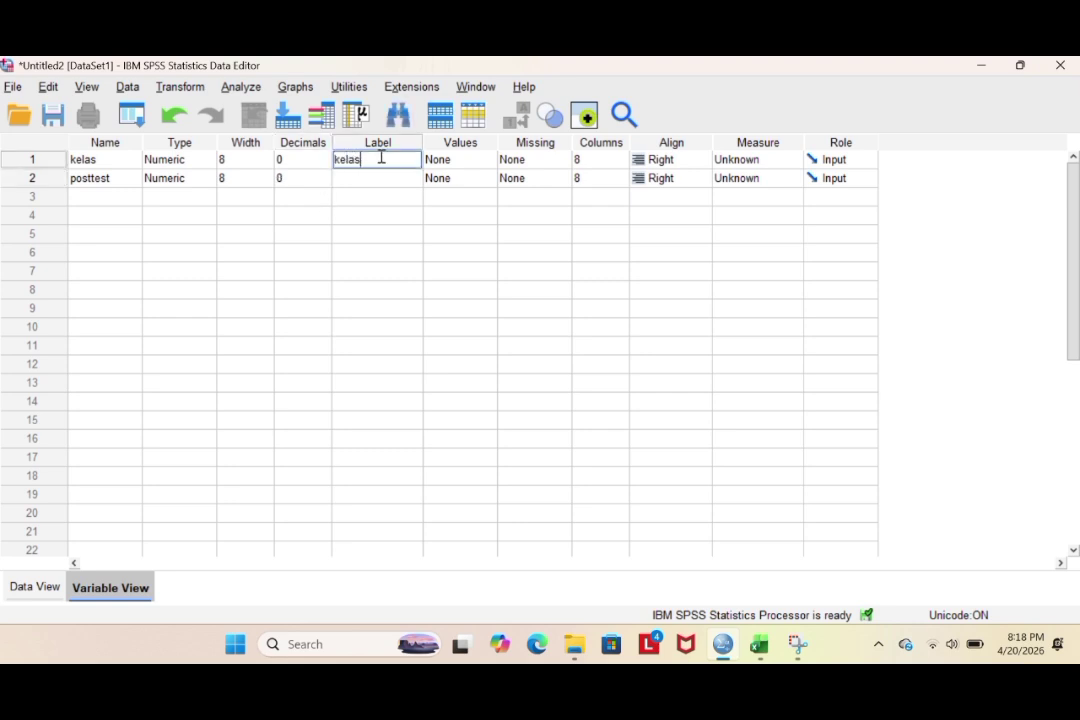
pyautogui.click(367, 172)
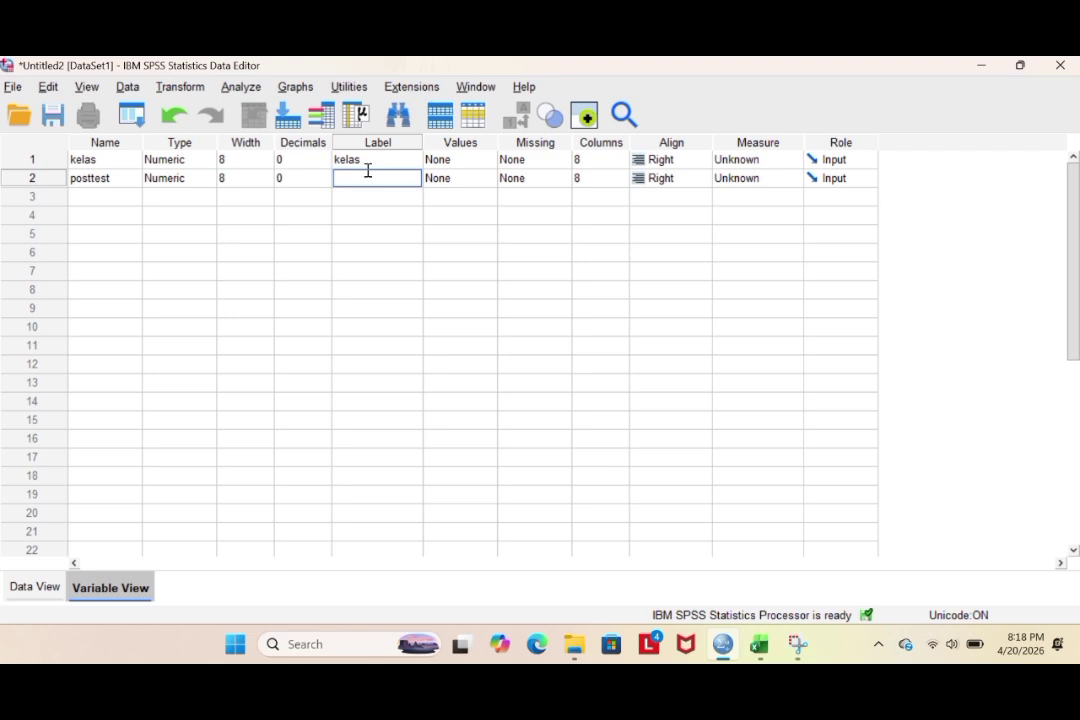
pyautogui.write('posttest')
# Step: Set the measurement level of kelas to Nominal and of posttest to Scale
pyautogui.click(747, 161)
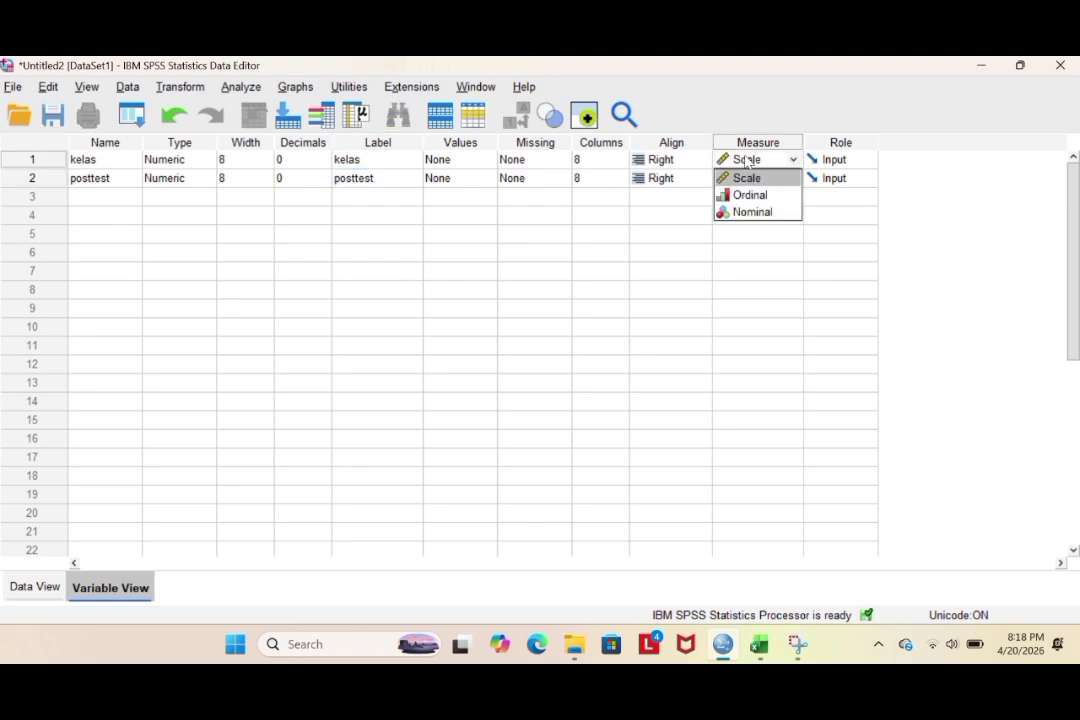
pyautogui.click(752, 213)
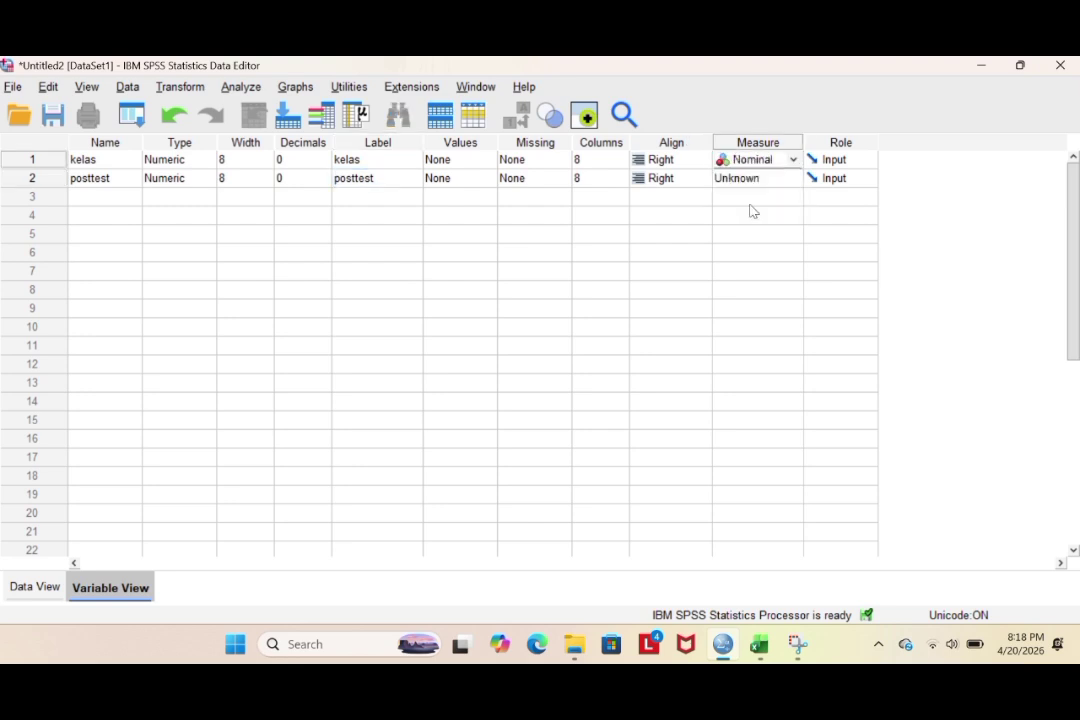
pyautogui.click(751, 181)
pyautogui.click(749, 196)
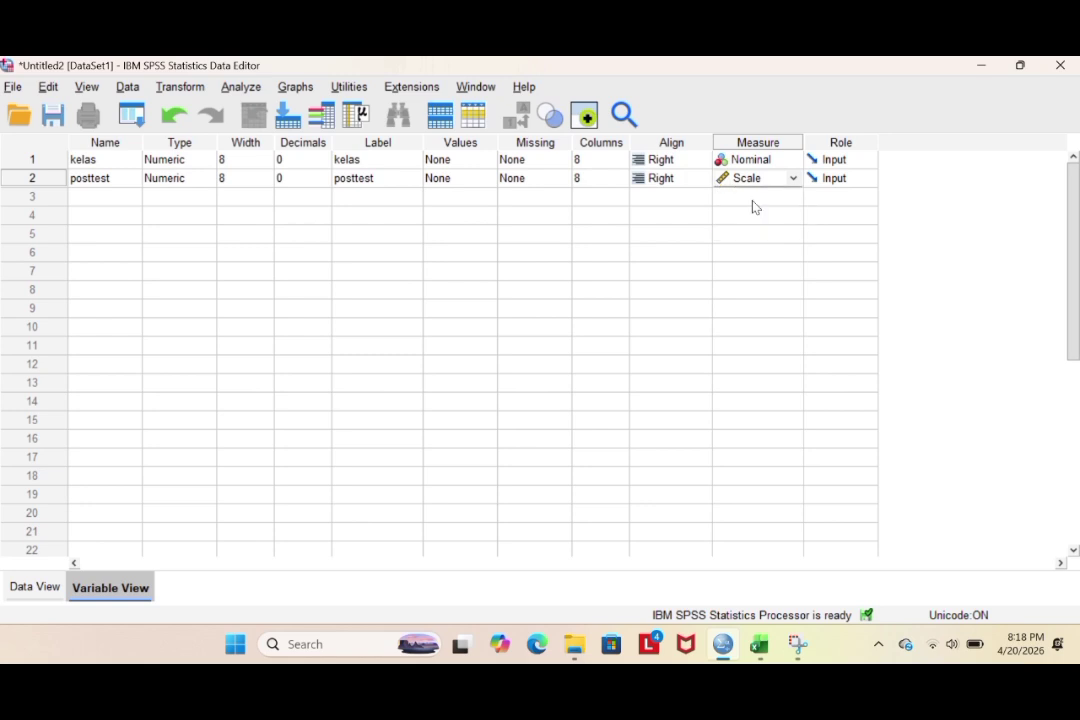
# Step: Add the value label 1 = "kelas A eksperimen" to the posttest variable
pyautogui.click(472, 178)
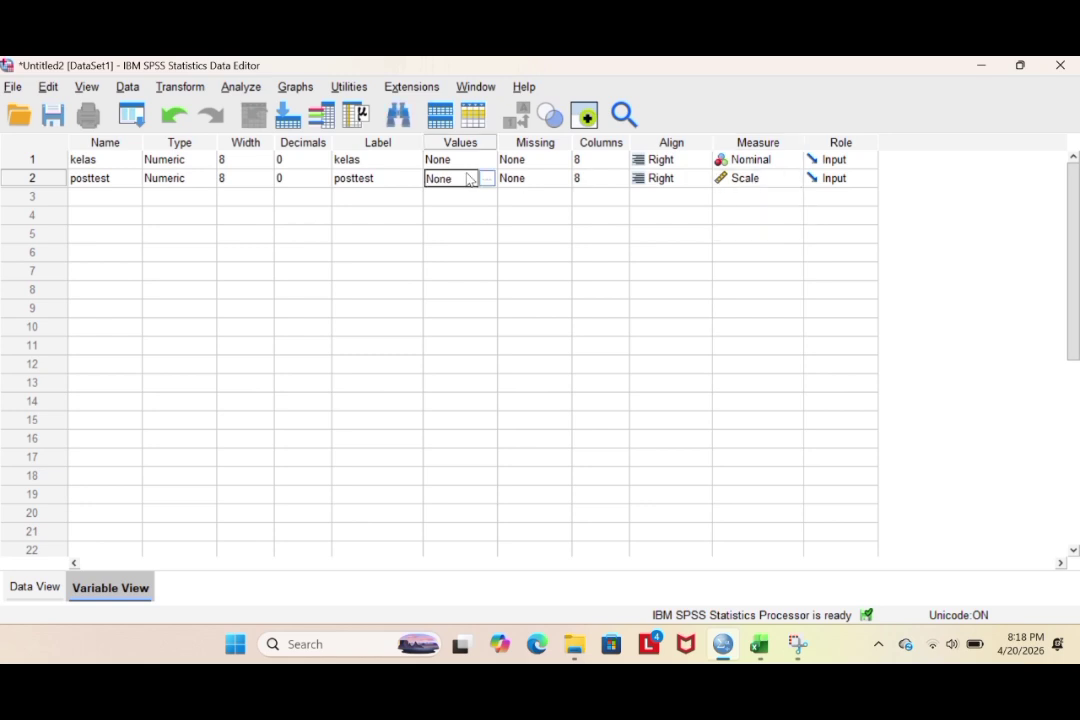
pyautogui.click(487, 182)
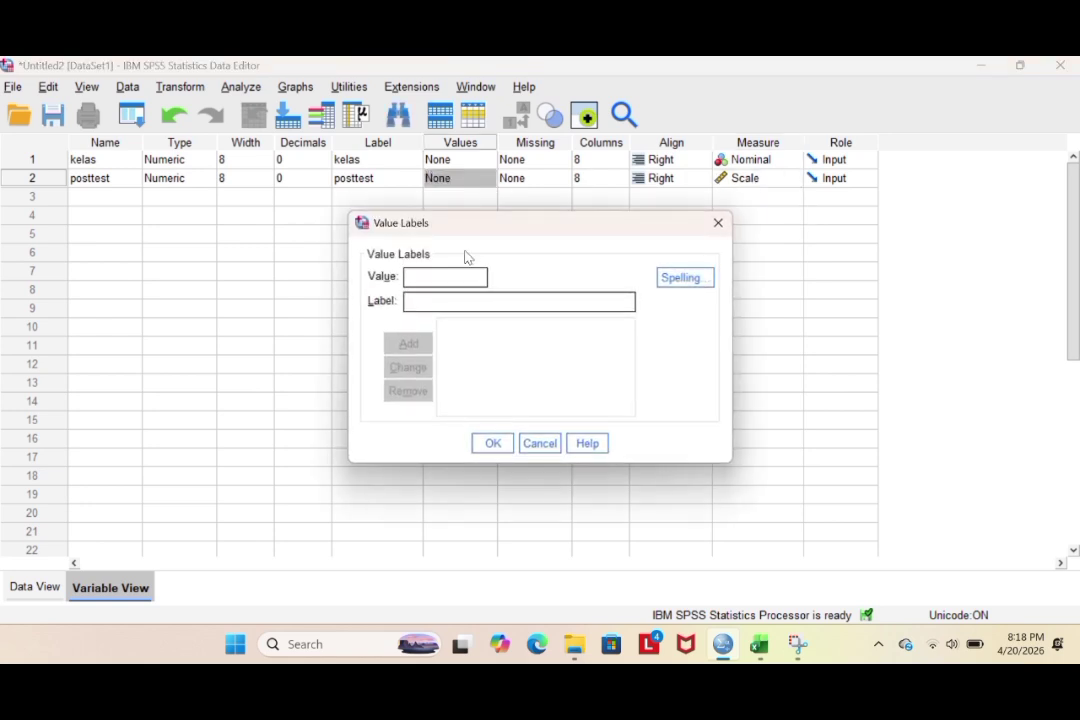
pyautogui.write('1')
pyautogui.click(424, 301)
pyautogui.write('ke')
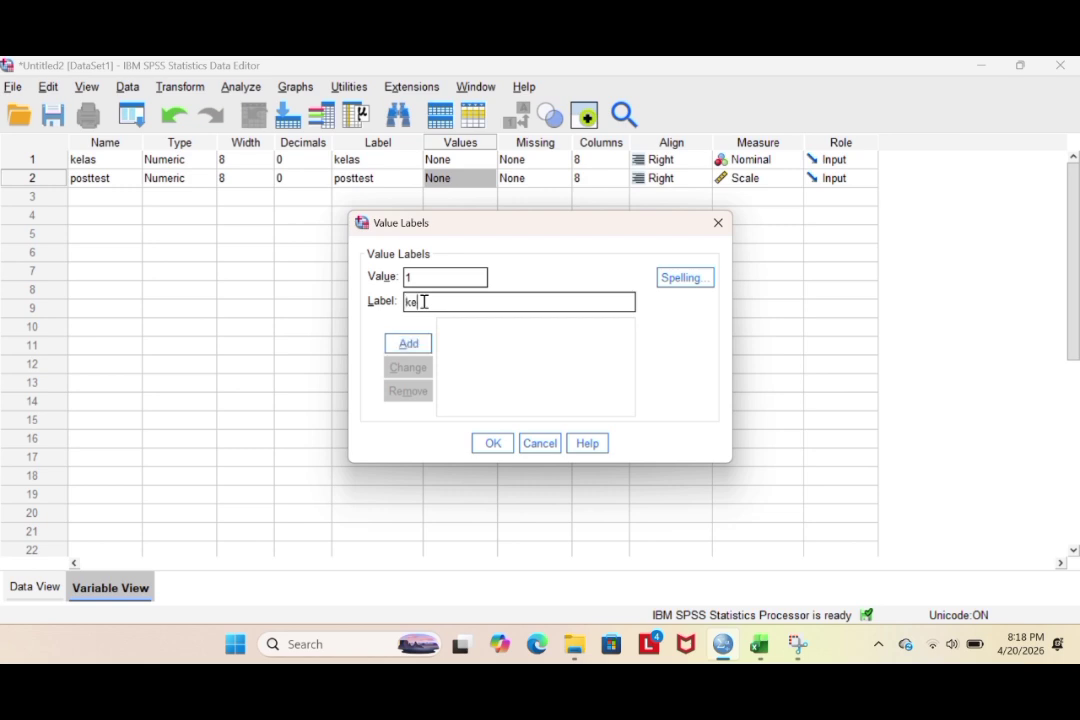
pyautogui.write('las A eksperimen')
pyautogui.click(400, 345)
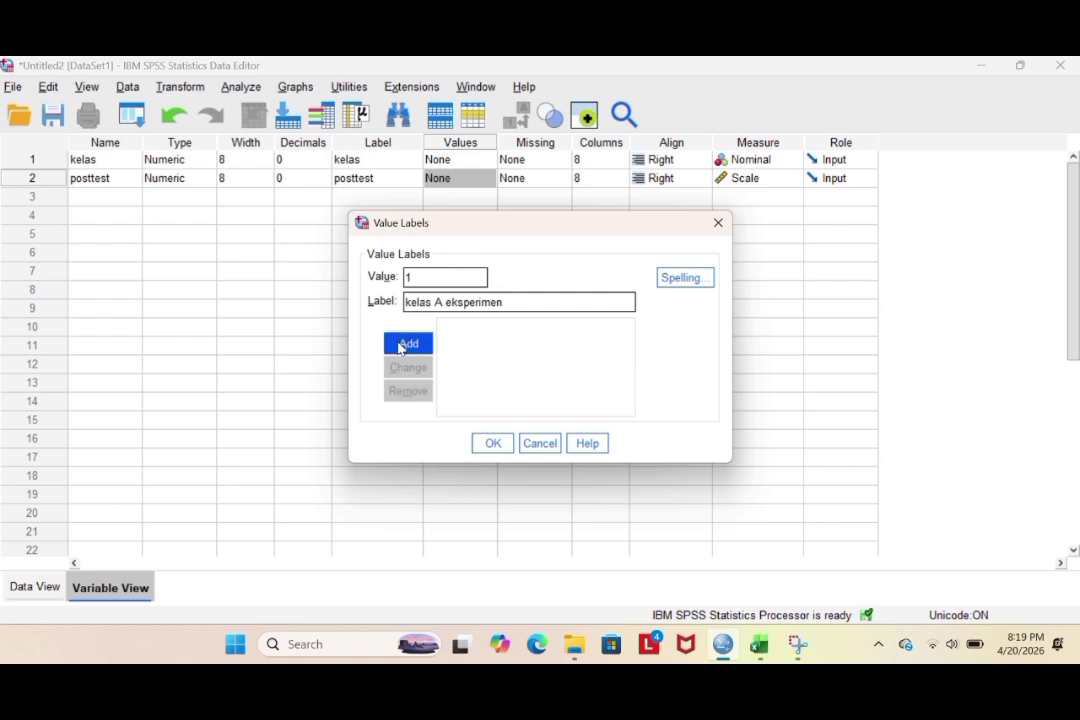
pyautogui.click(400, 345)
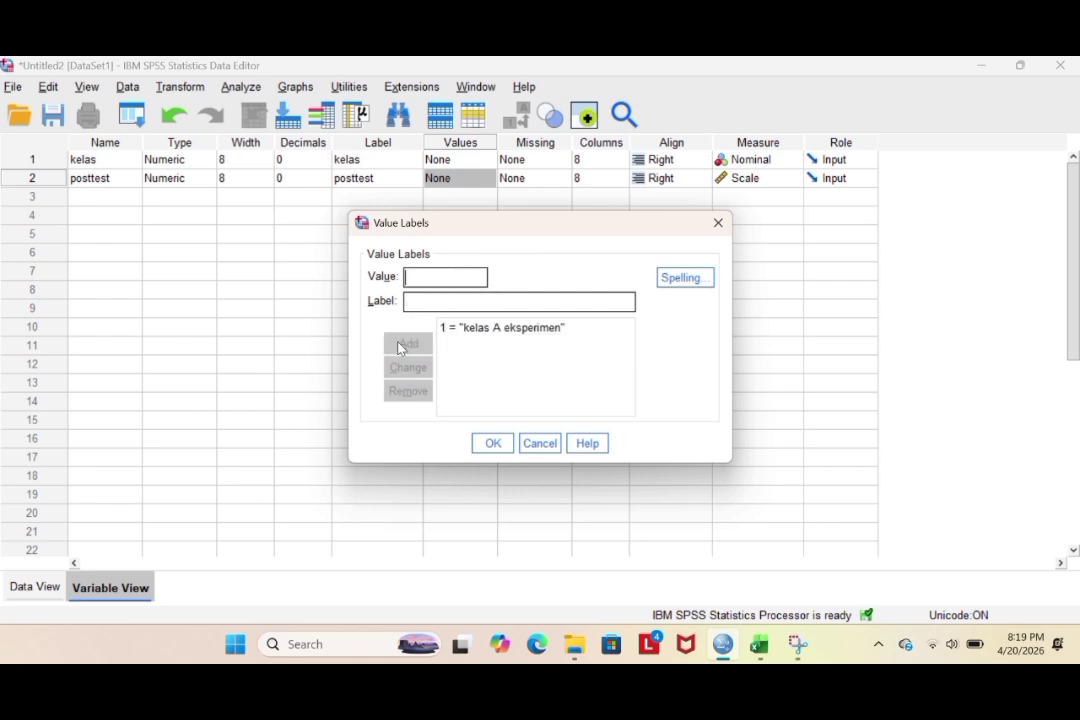
# Step: Add the value label 2 = "kelas B kontrol" to the posttest variable and apply the value labels
pyautogui.write('2')
pyautogui.write('kel')
pyautogui.write('as')
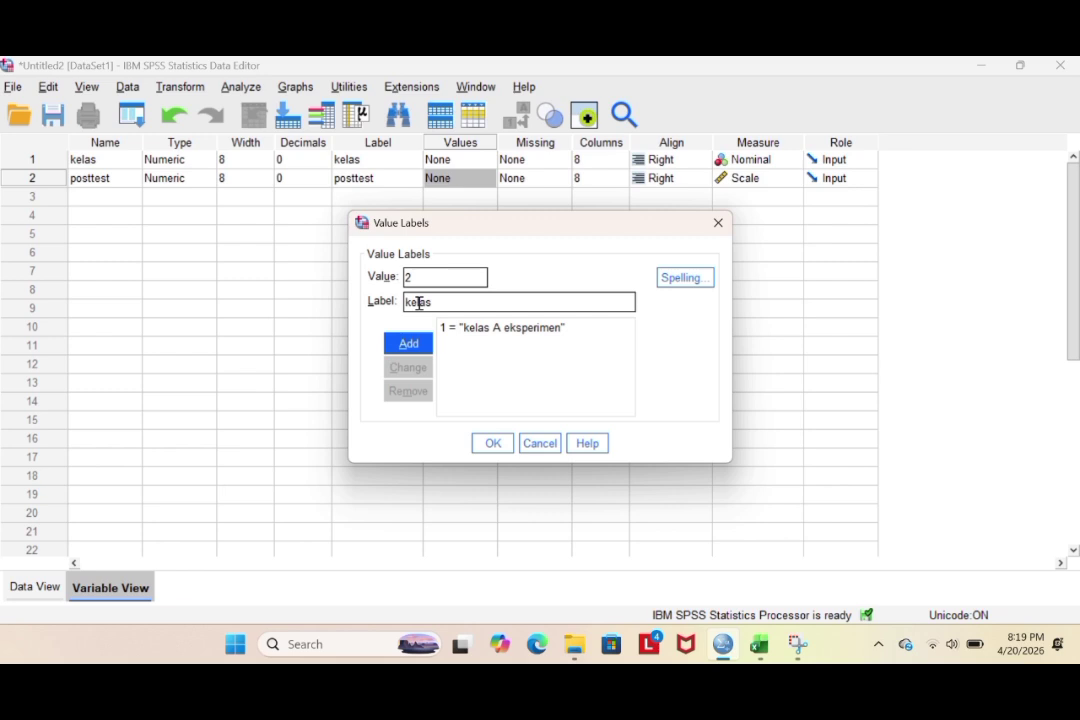
pyautogui.write(' B kontrol')
pyautogui.click(412, 345)
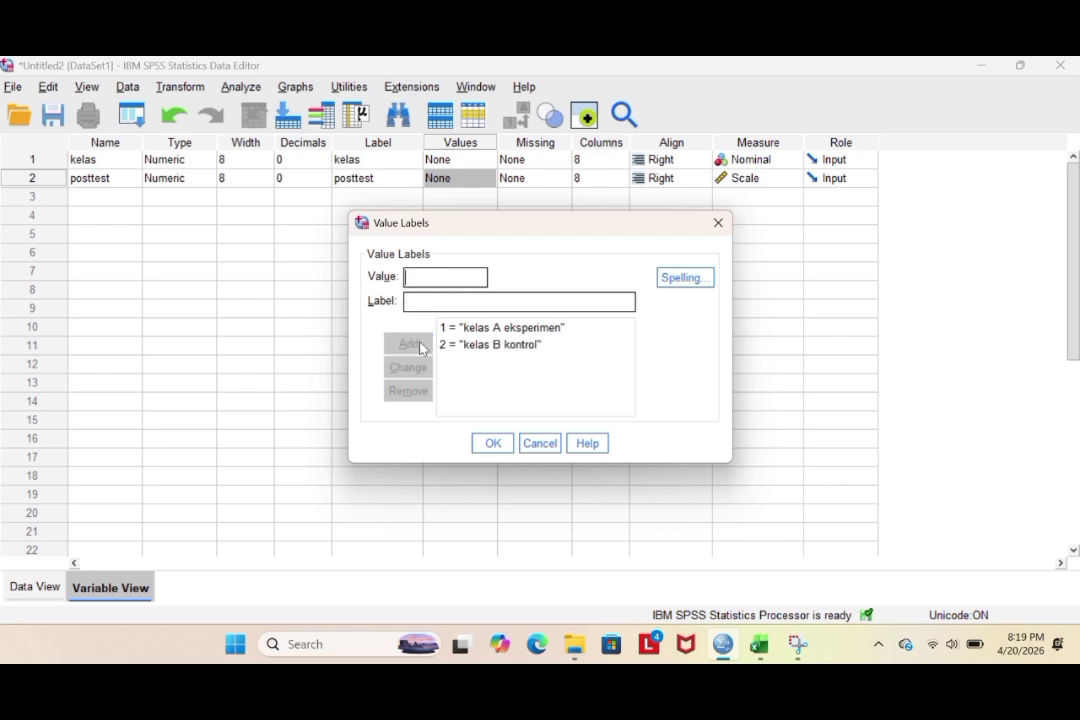
pyautogui.click(494, 443)
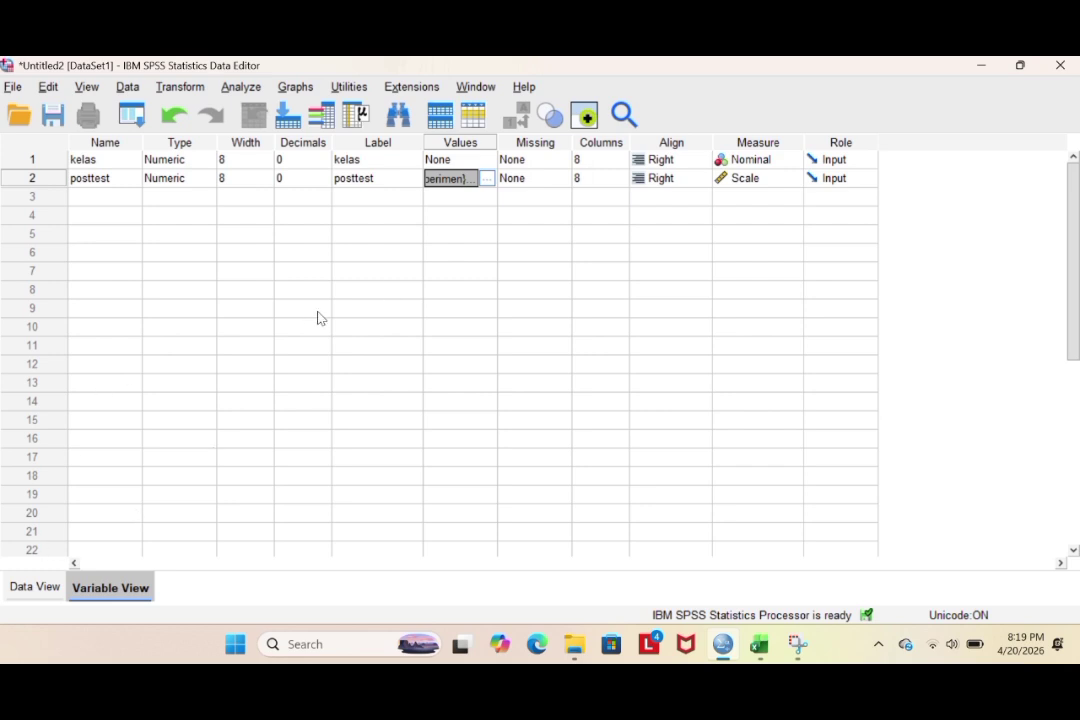
# Step: Switch to the Data UTS A workbook in Excel and copy the kelompok and posttest values in O2:P61 of the Kontrol sheet
pyautogui.click(34, 587)
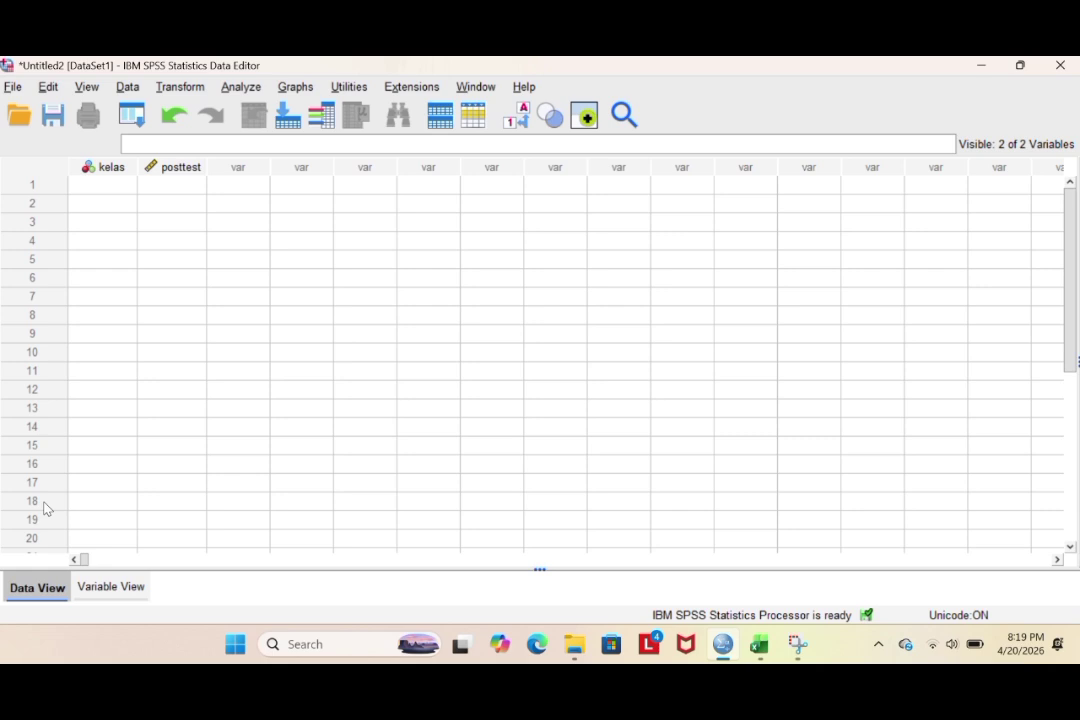
pyautogui.click(761, 651)
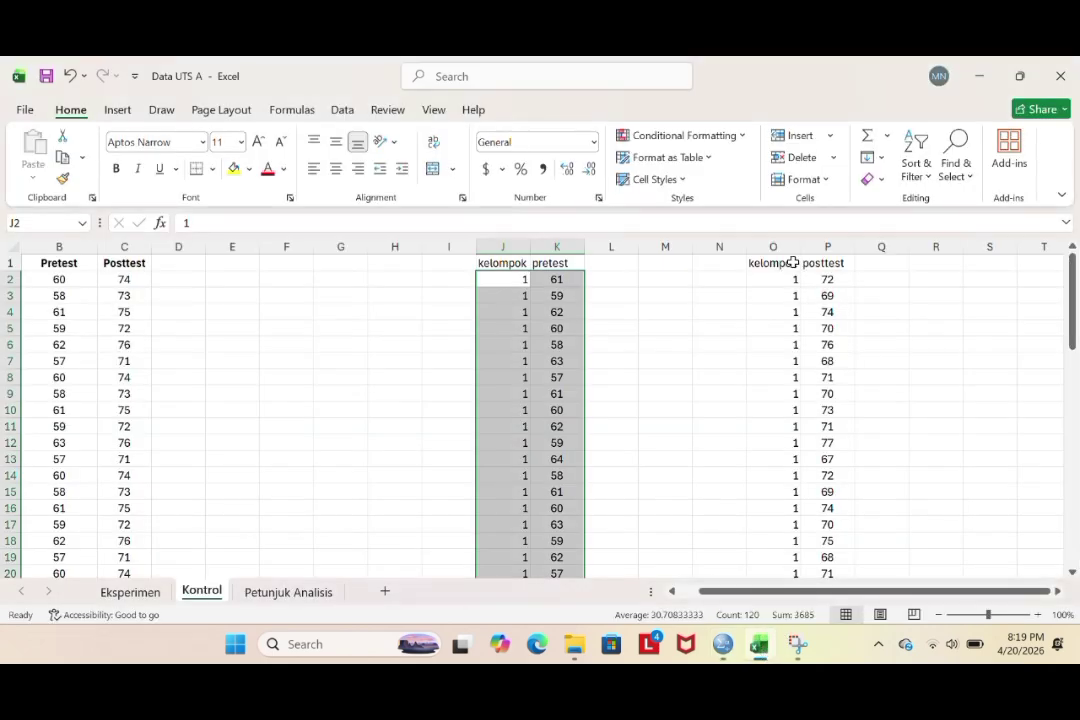
pyautogui.moveTo(792, 281); pyautogui.dragTo(828, 543)
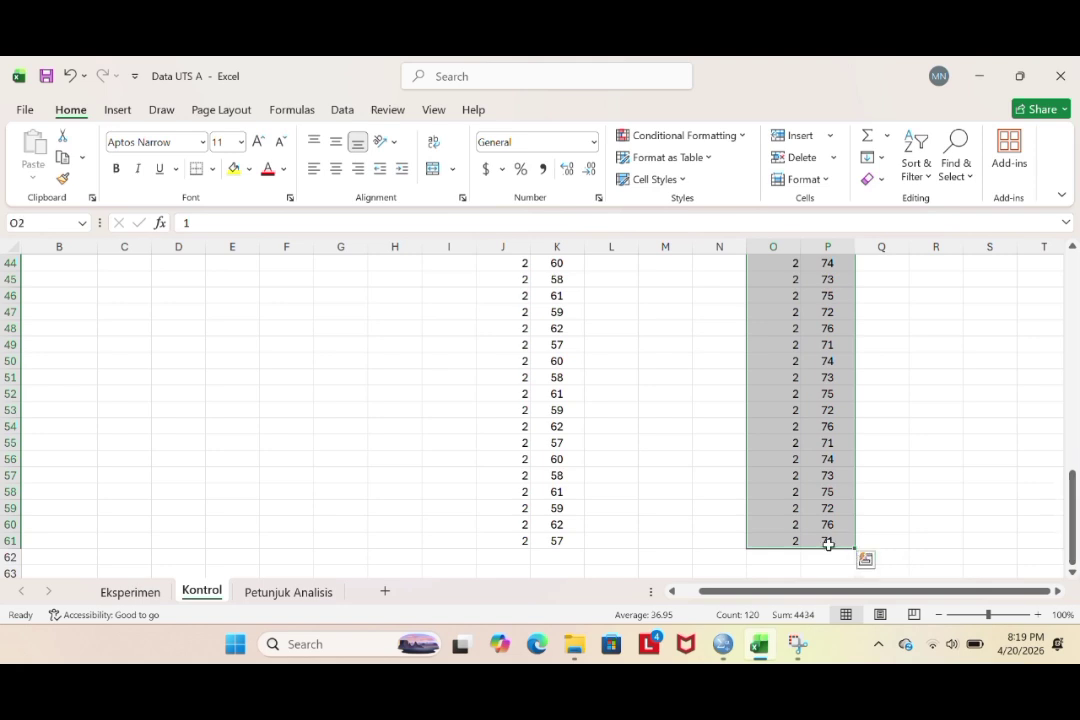
pyautogui.rightClick(828, 543)
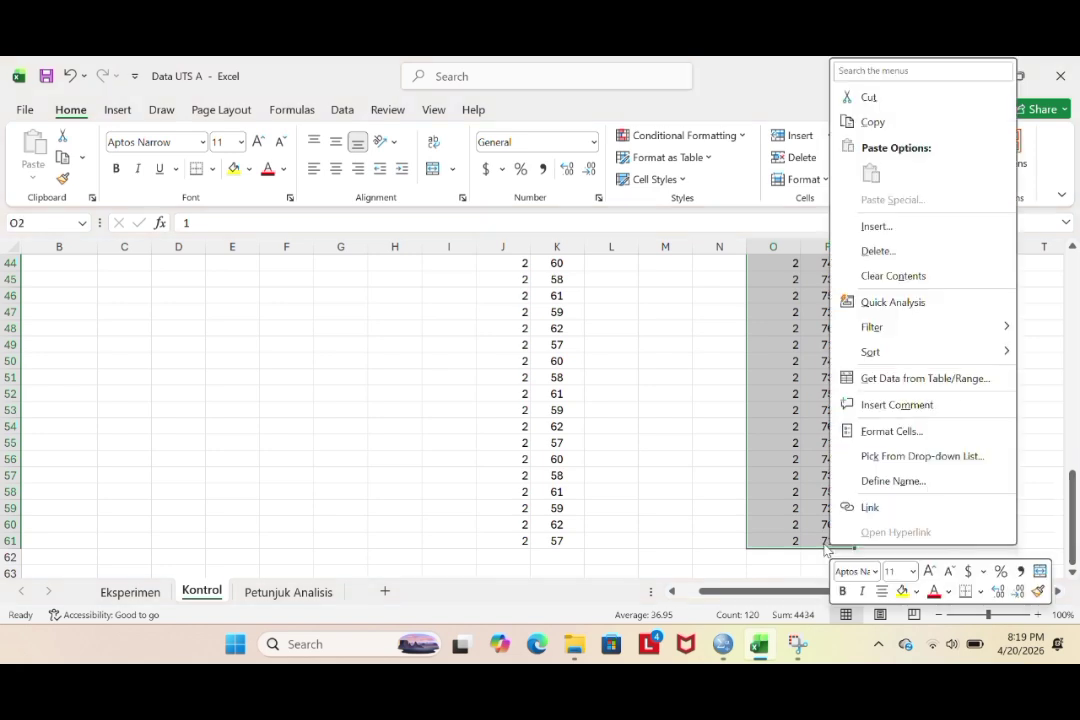
pyautogui.click(871, 124)
pyautogui.scroll(15, 790, 450)
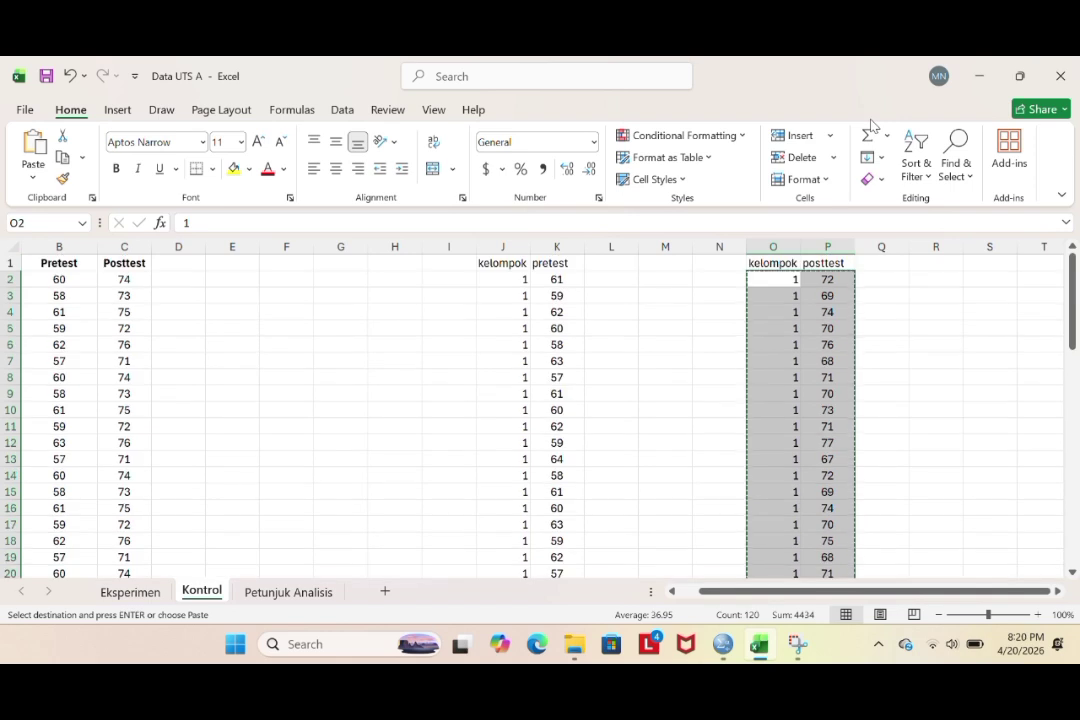
# Step: Return to the SPSS Data Editor and paste the copied data starting at the first kelas cell
pyautogui.click(724, 645)
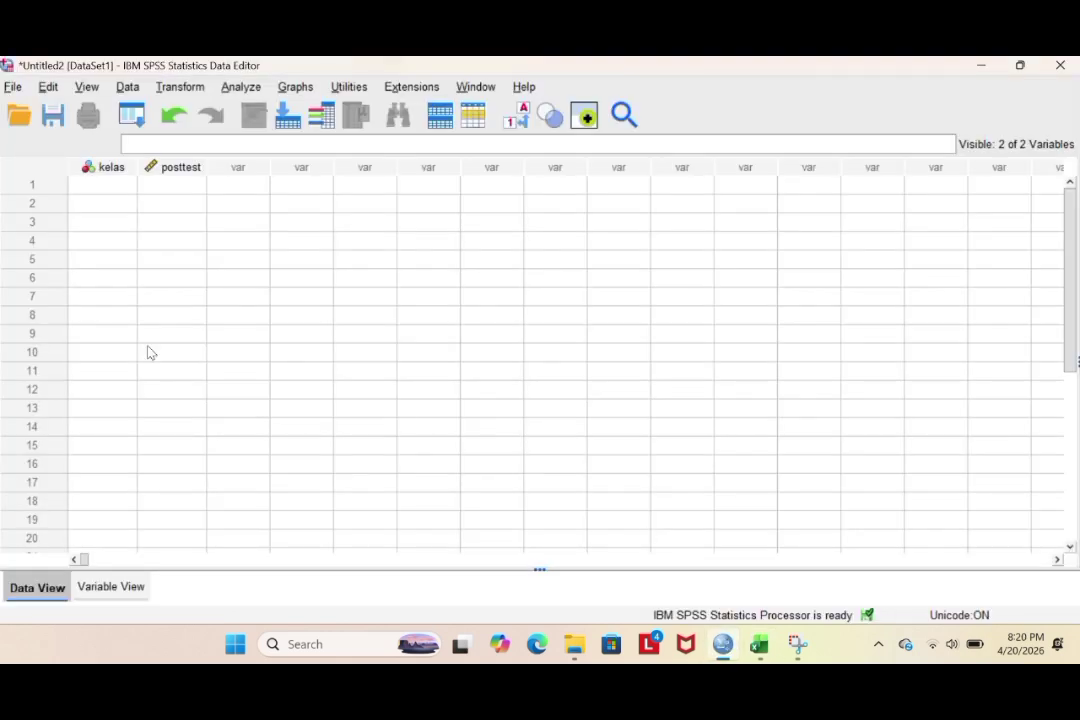
pyautogui.click(105, 190)
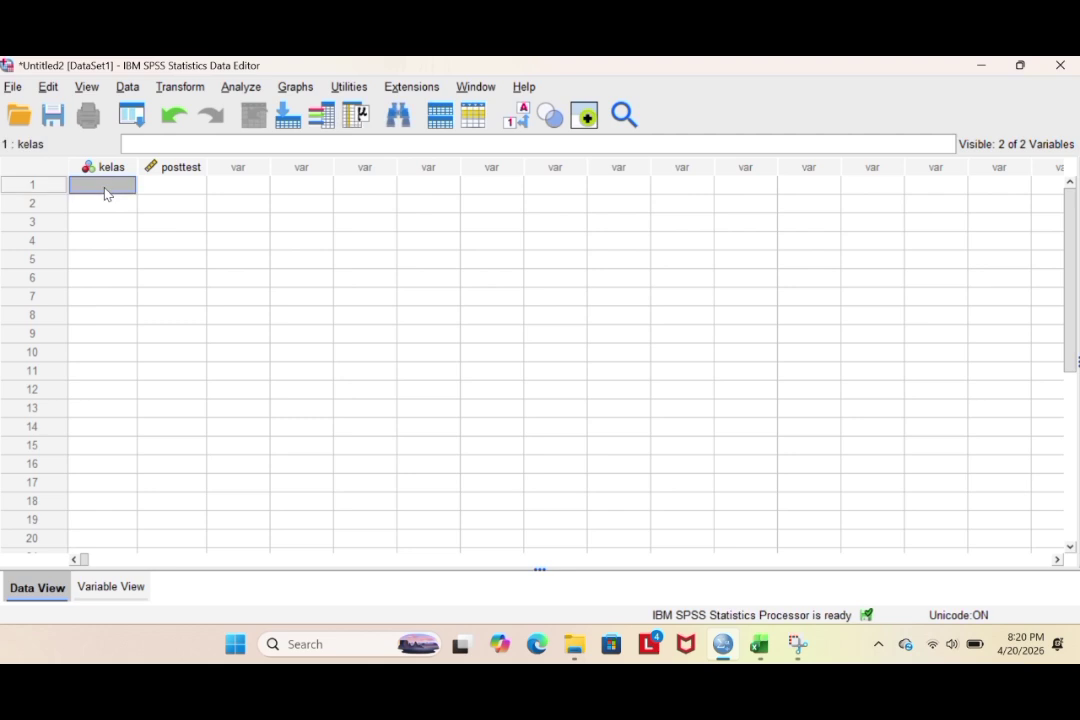
pyautogui.rightClick(104, 190)
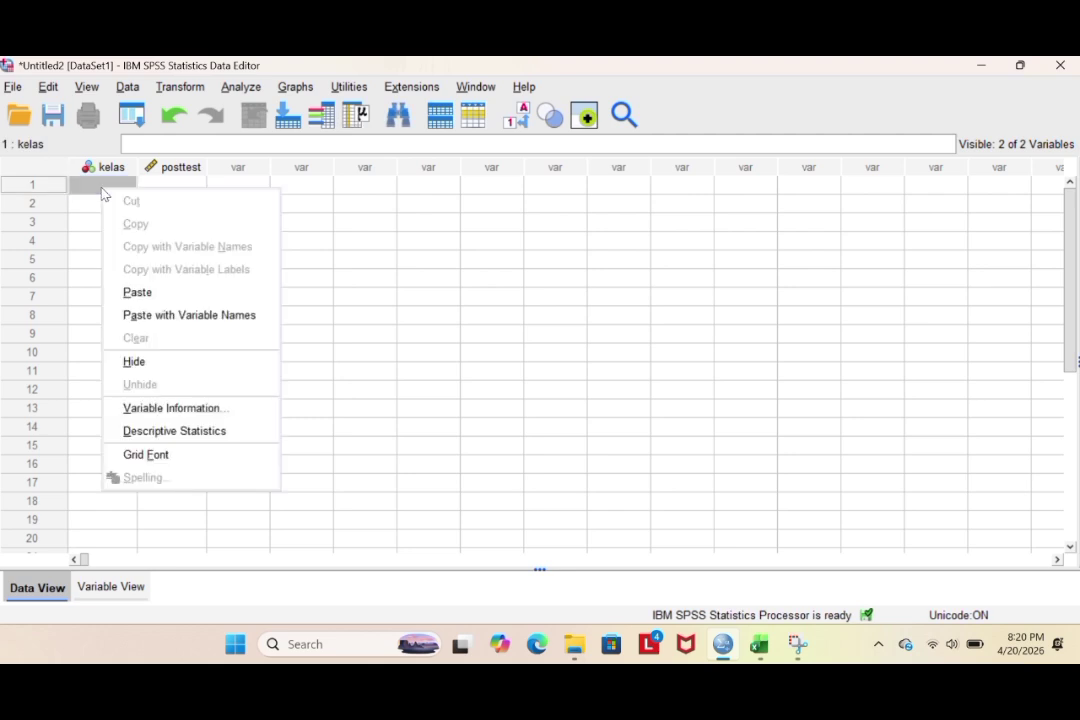
pyautogui.click(137, 292)
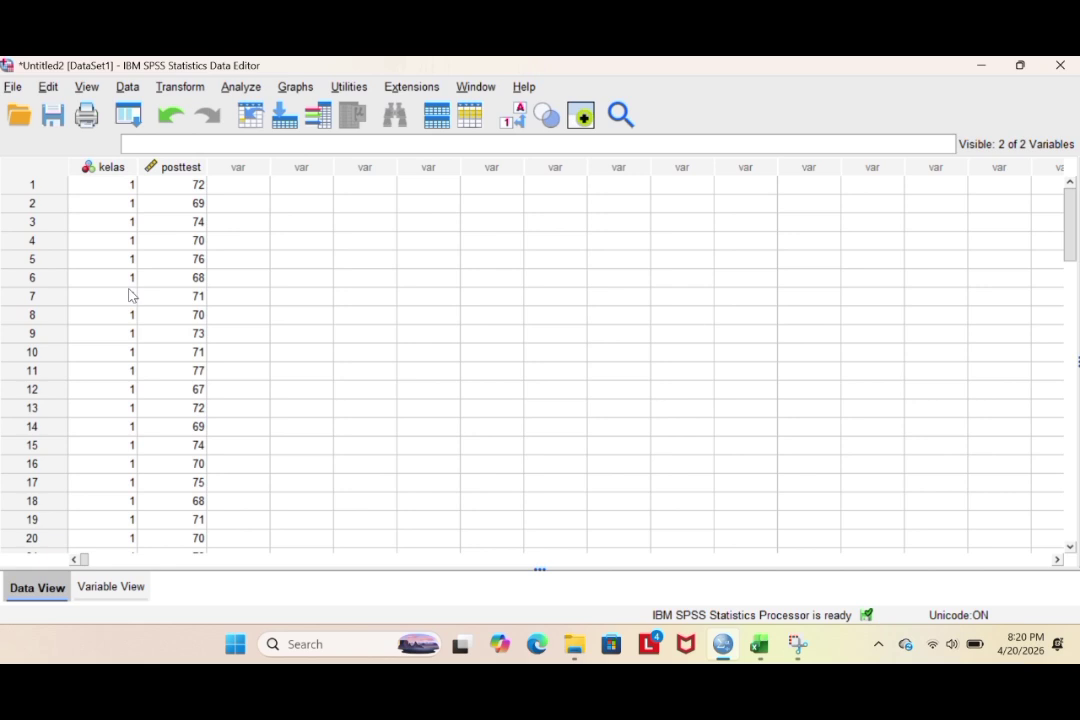
# Step: Set up an Explore analysis with posttest as the dependent variable and kelas as the factor
pyautogui.scroll(-13, 130, 295)
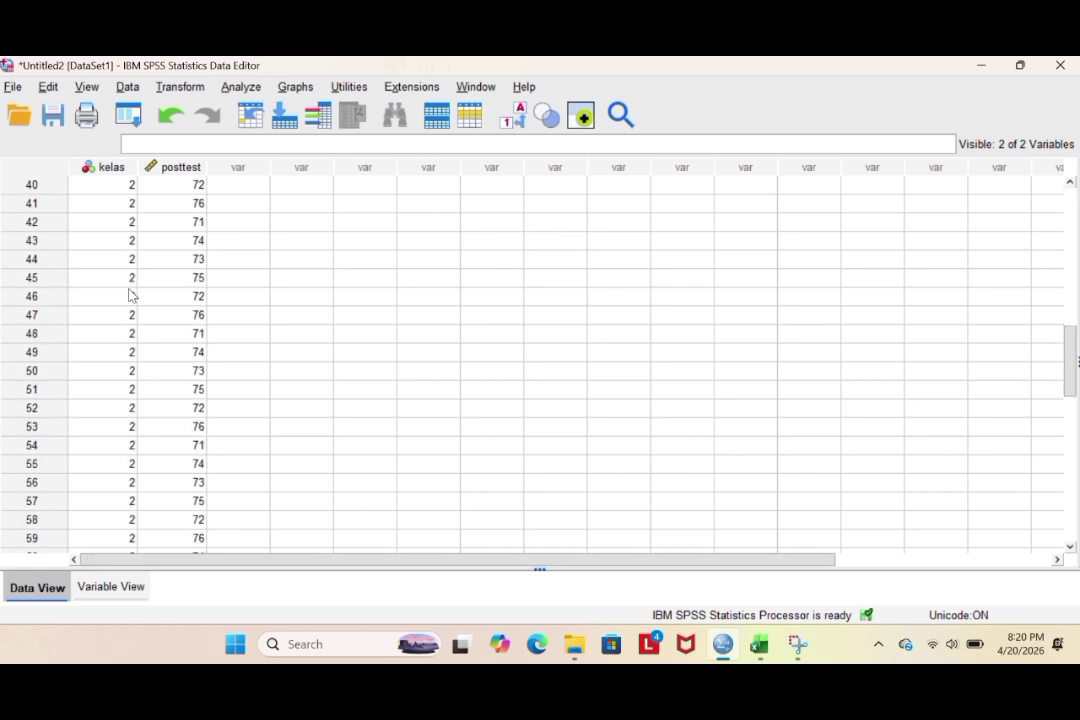
pyautogui.scroll(-4, 130, 295)
pyautogui.scroll(17, 130, 295)
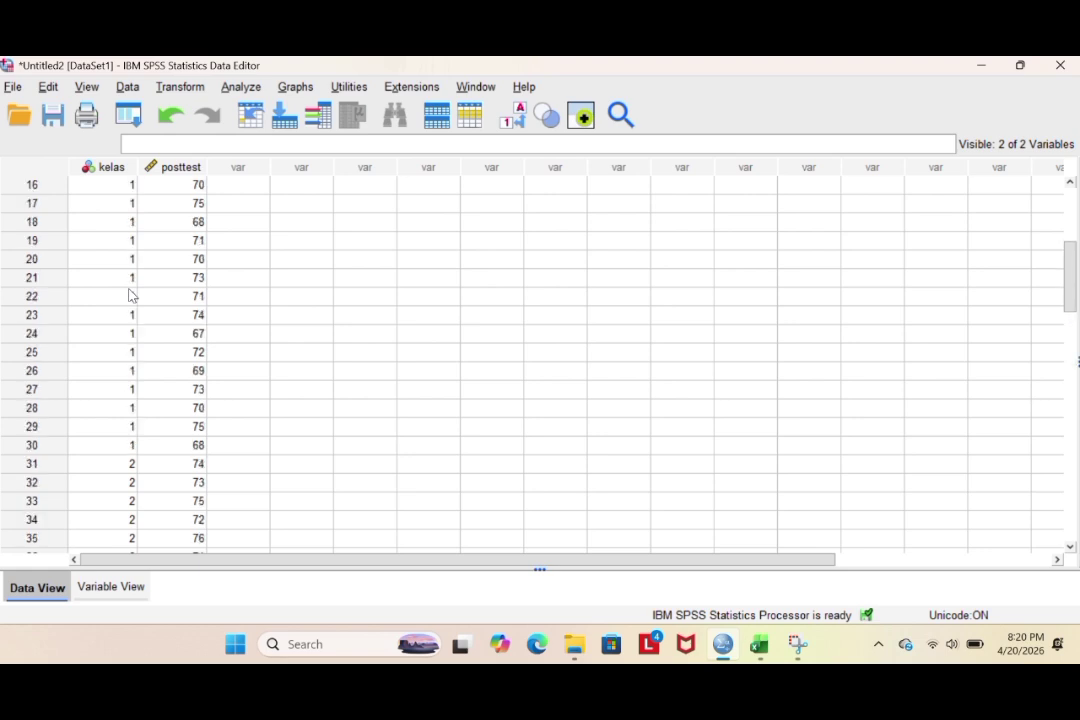
pyautogui.click(252, 87)
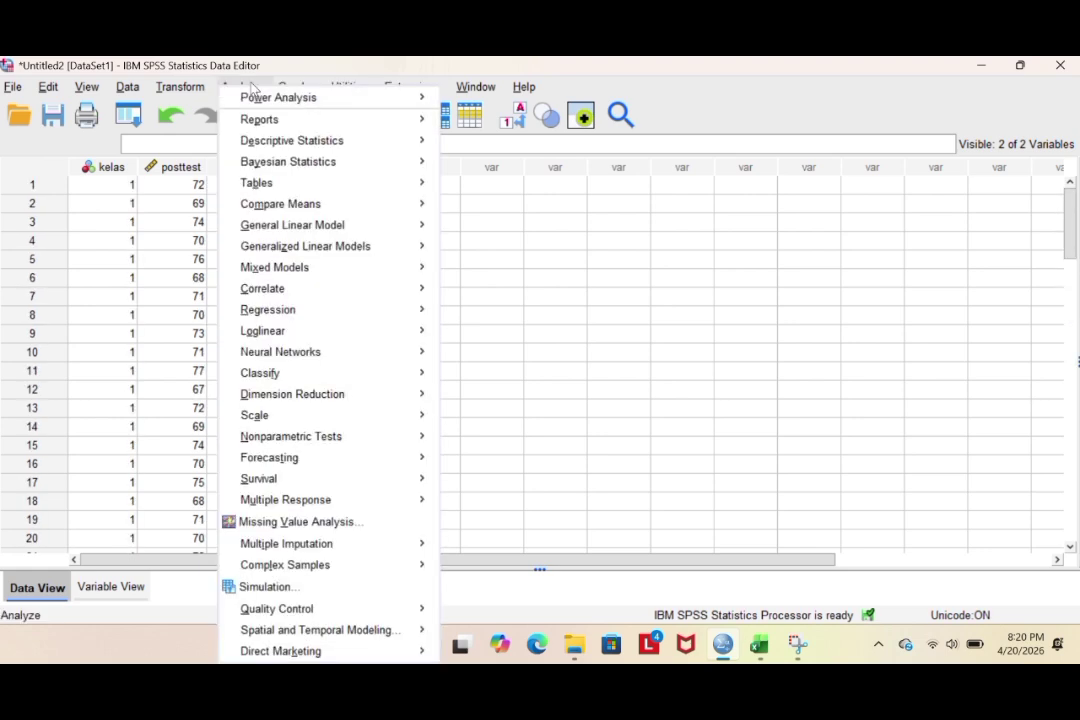
pyautogui.moveTo(410, 133)
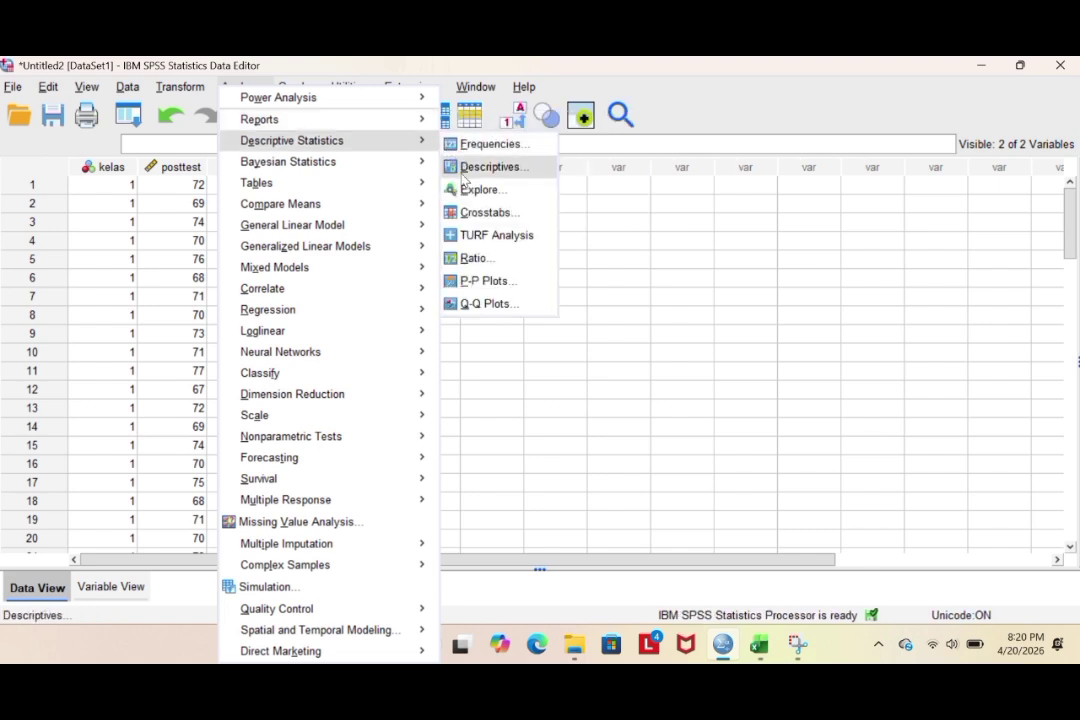
pyautogui.click(464, 190)
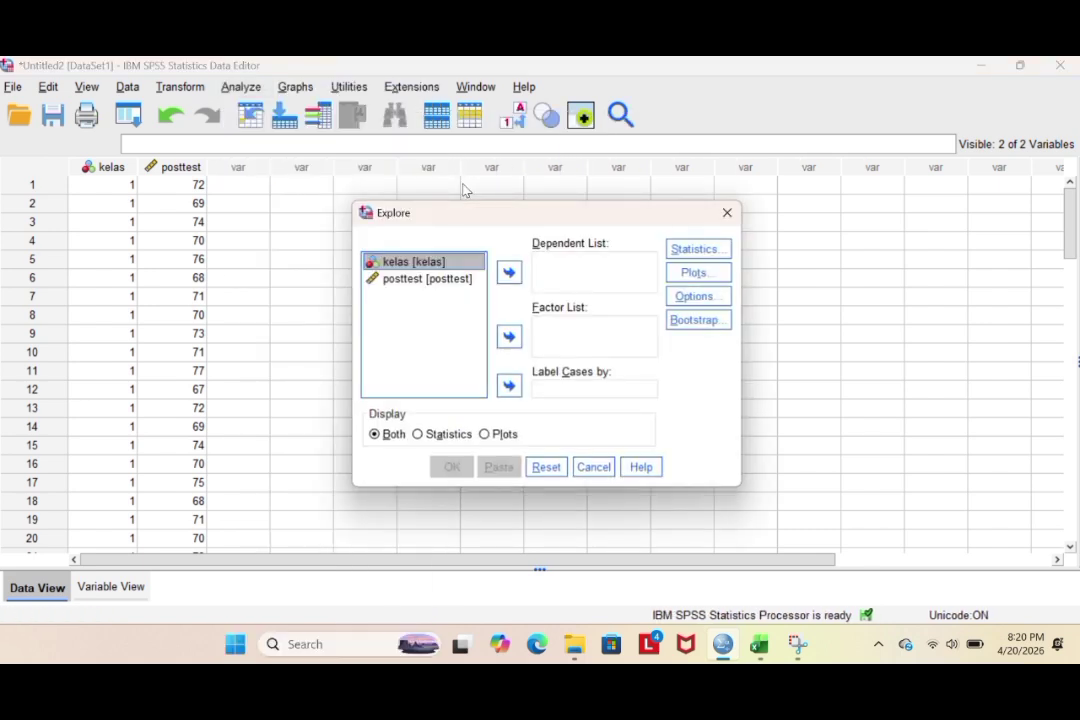
pyautogui.click(509, 336)
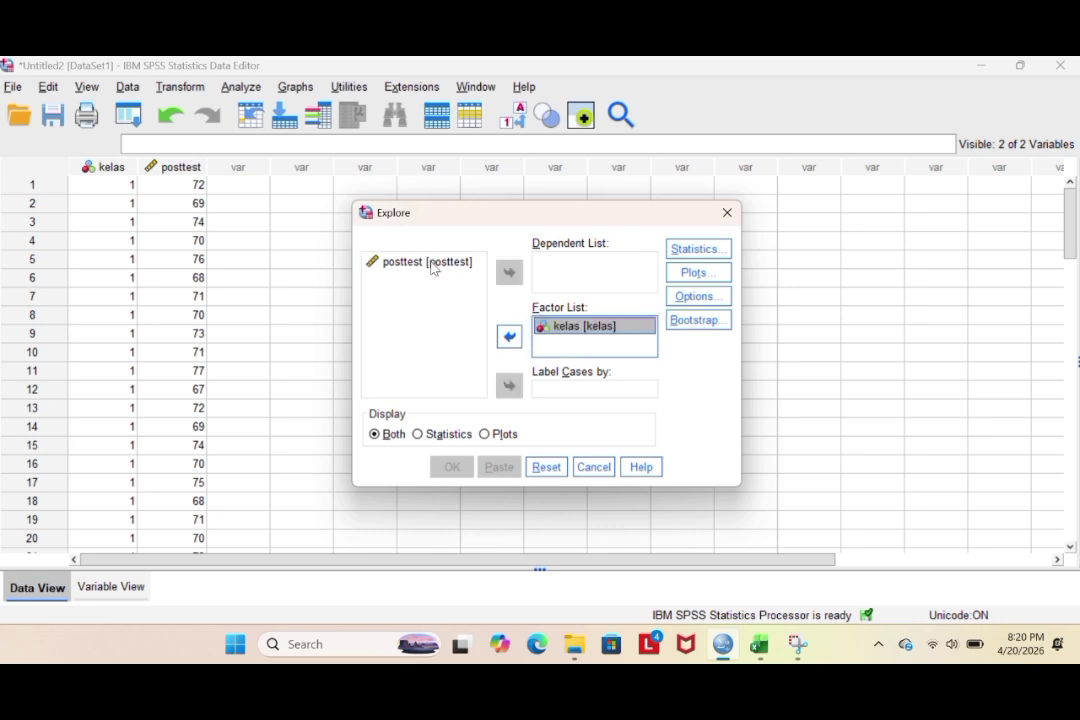
pyautogui.click(432, 263)
pyautogui.click(509, 272)
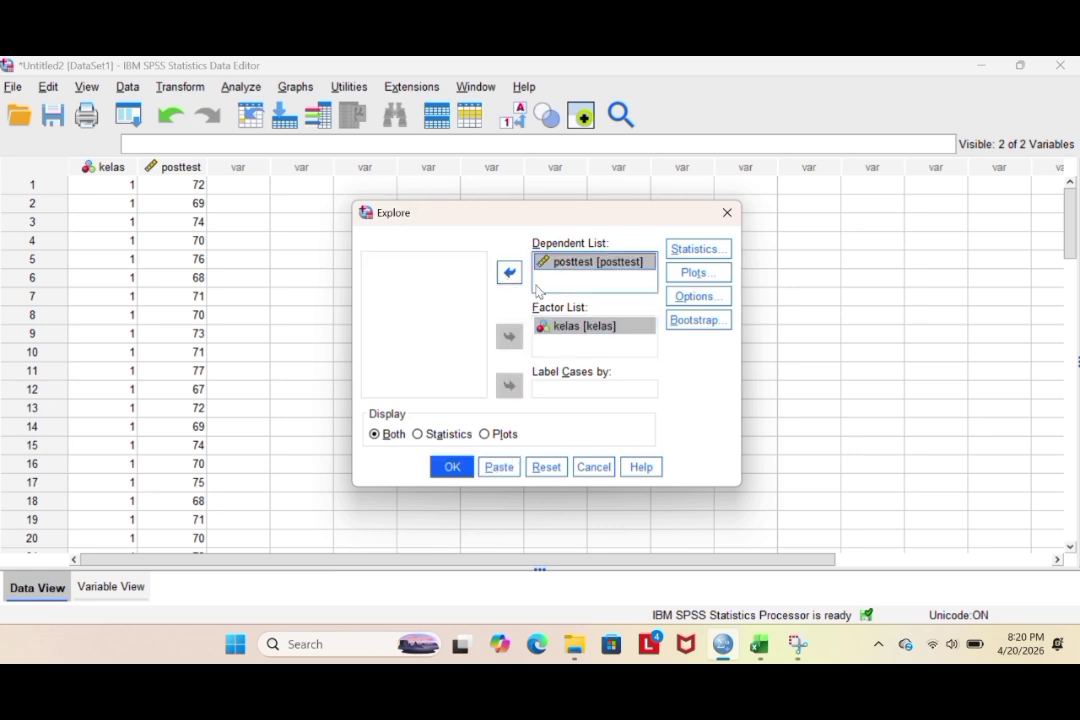
# Step: Exclude the stem-and-leaf plot, include normality plots with tests and the Levene test with power estimation, and run the Explore analysis
pyautogui.click(698, 272)
pyautogui.click(581, 261)
pyautogui.click(433, 331)
pyautogui.click(441, 397)
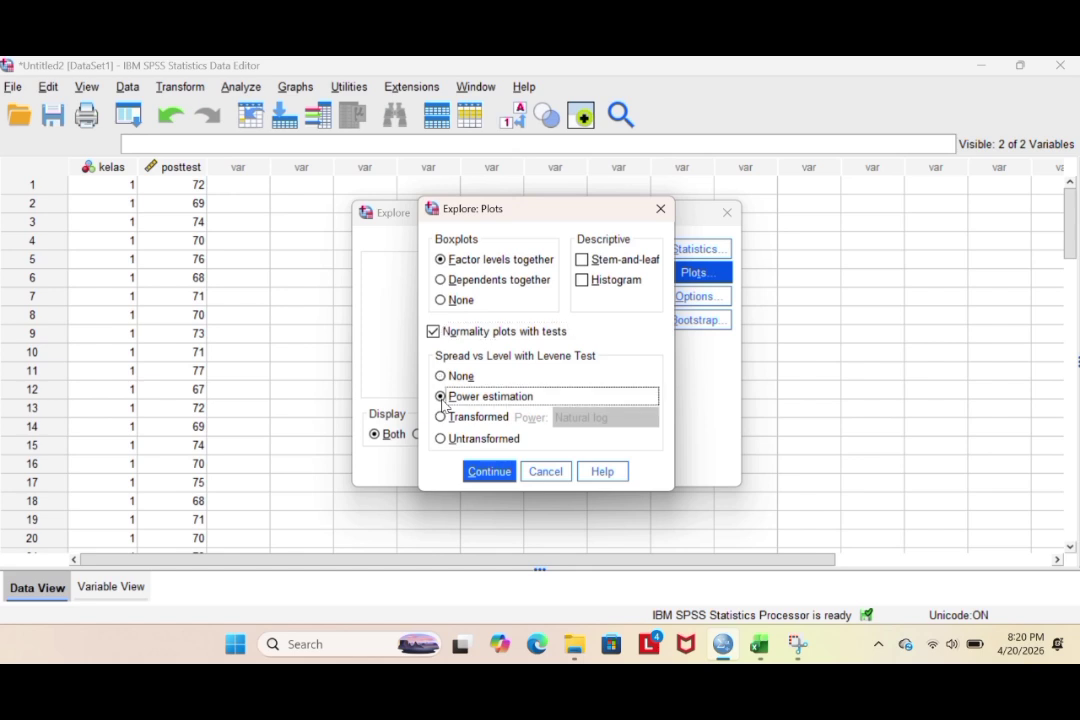
pyautogui.click(488, 471)
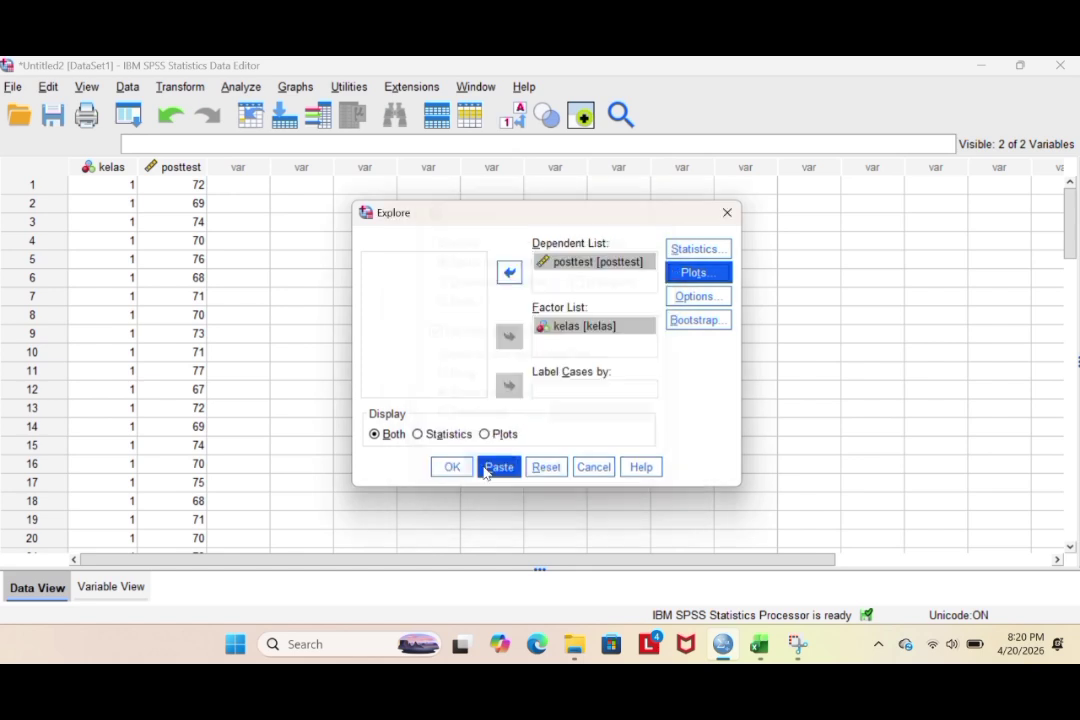
pyautogui.click(452, 467)
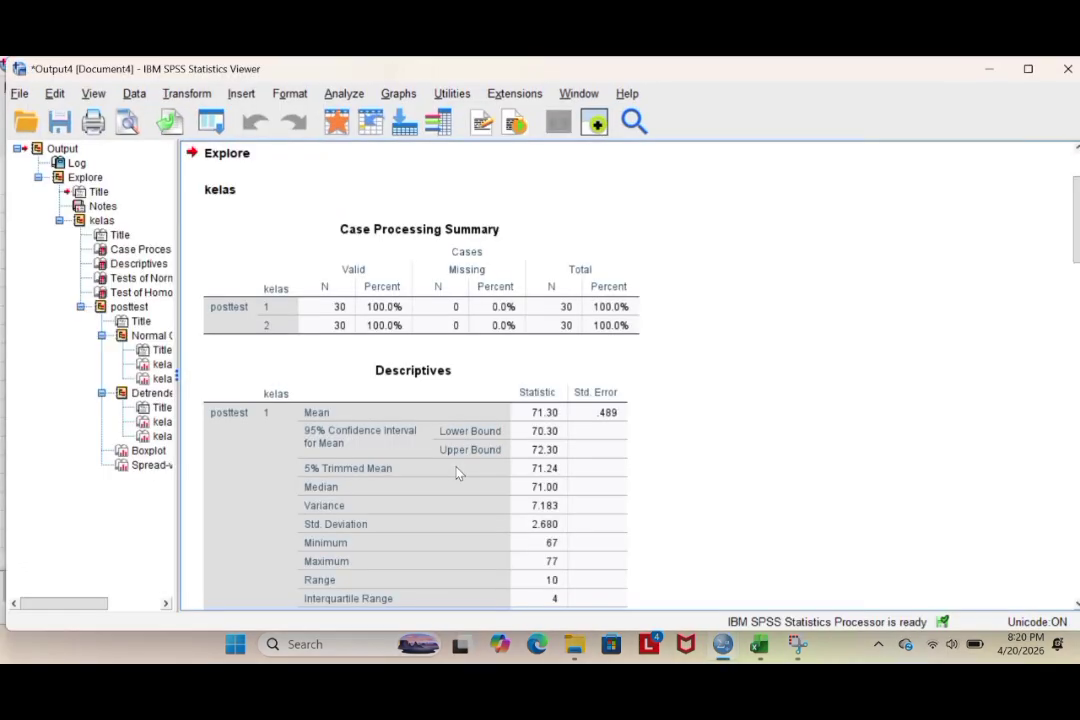
# Step: Examine the Tests of Normality and Test of Homogeneity of Variance tables for posttest in the output
pyautogui.scroll(-10, 456, 473)
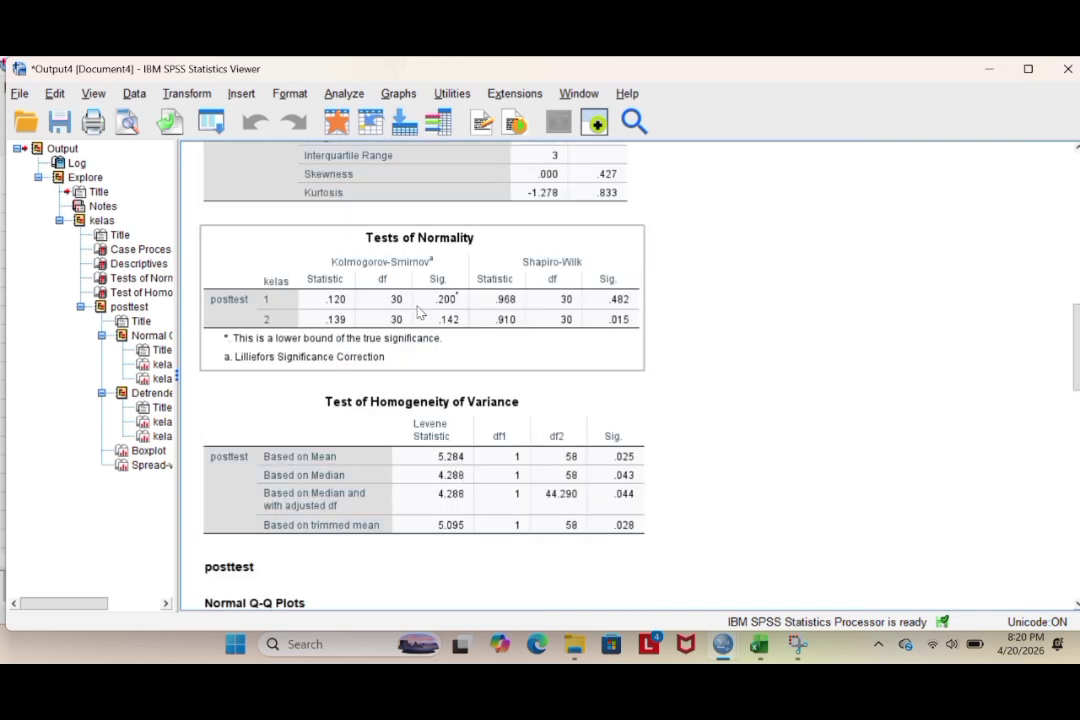
pyautogui.click(670, 303)
pyautogui.click(619, 322)
pyautogui.click(622, 452)
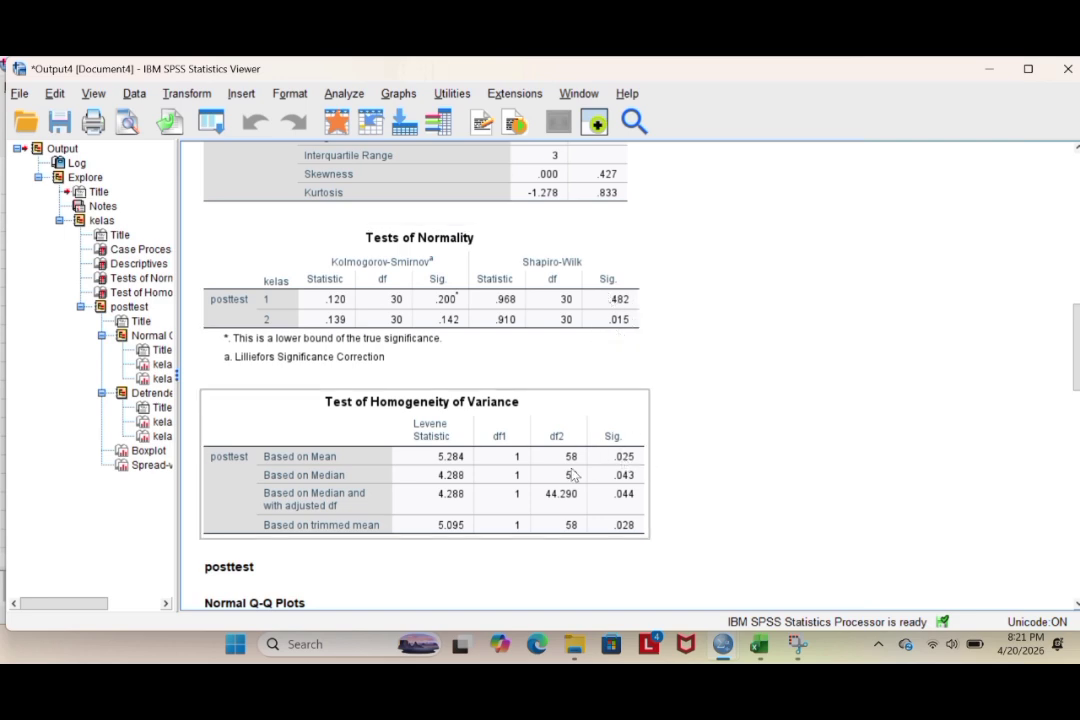
pyautogui.click(545, 313)
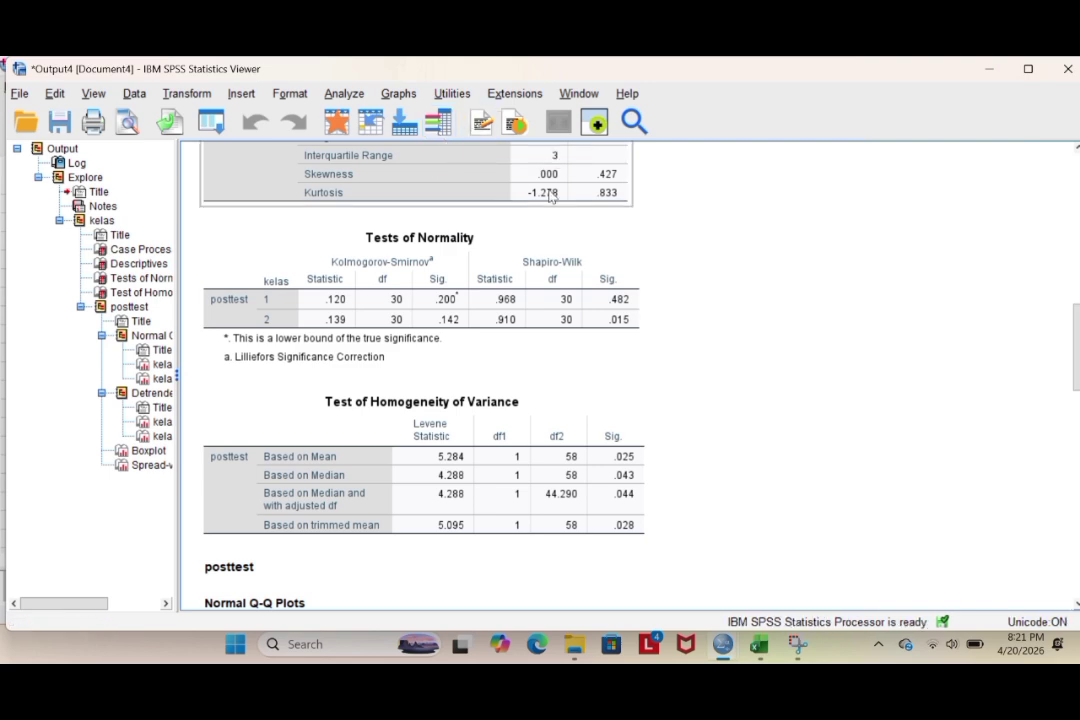
# Step: Return to the Data Editor and set up a legacy nonparametric two-independent-samples test with posttest as test variable and kelas as grouping variable
pyautogui.click(723, 648)
pyautogui.click(677, 586)
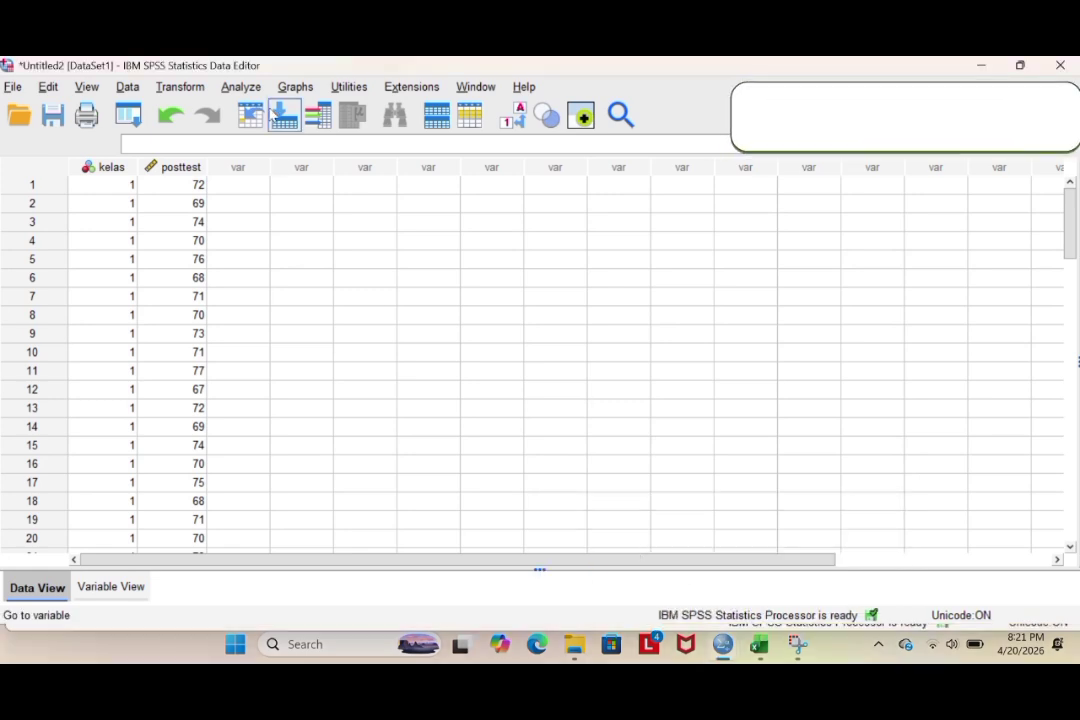
pyautogui.click(254, 88)
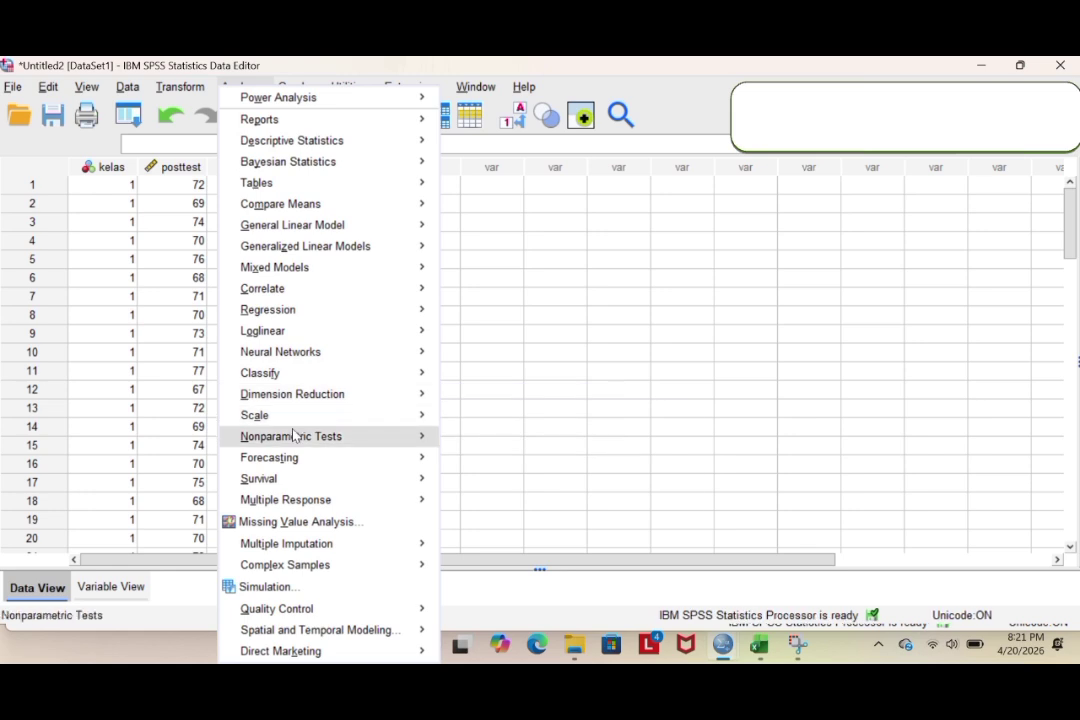
pyautogui.moveTo(298, 440)
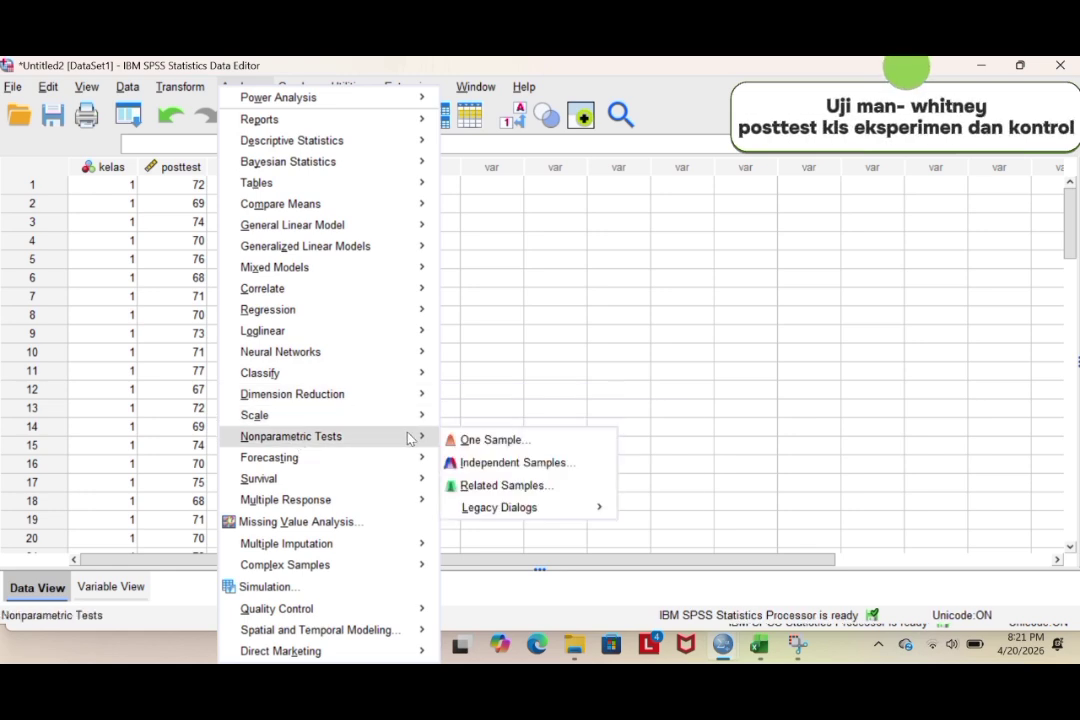
pyautogui.moveTo(466, 506)
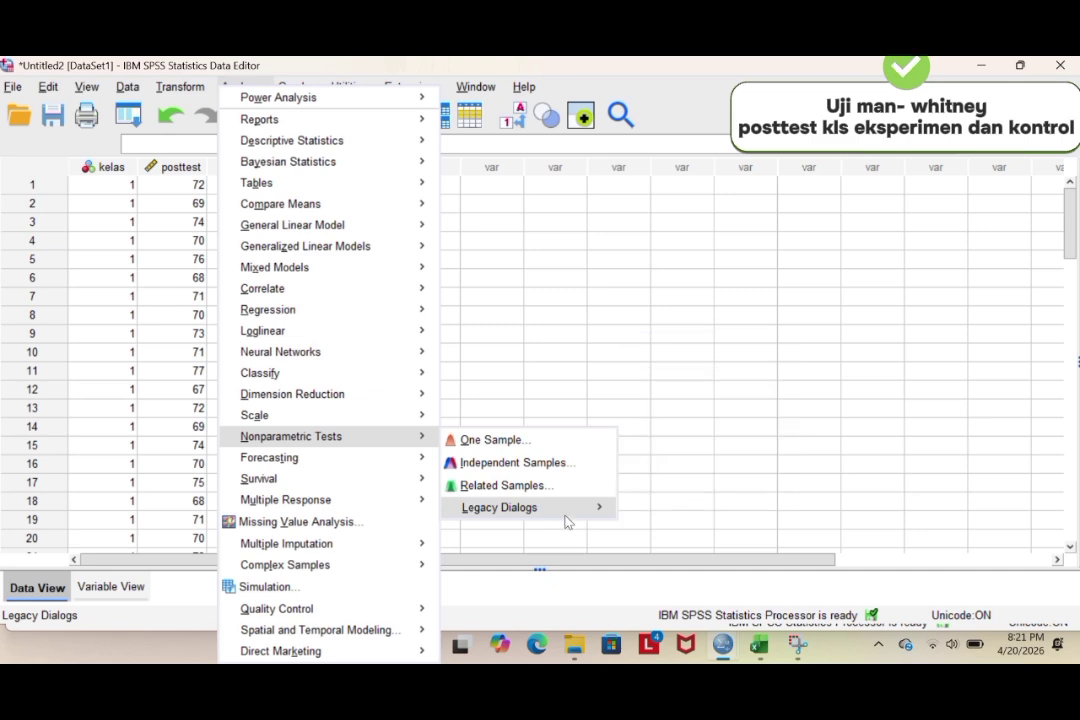
pyautogui.moveTo(596, 510)
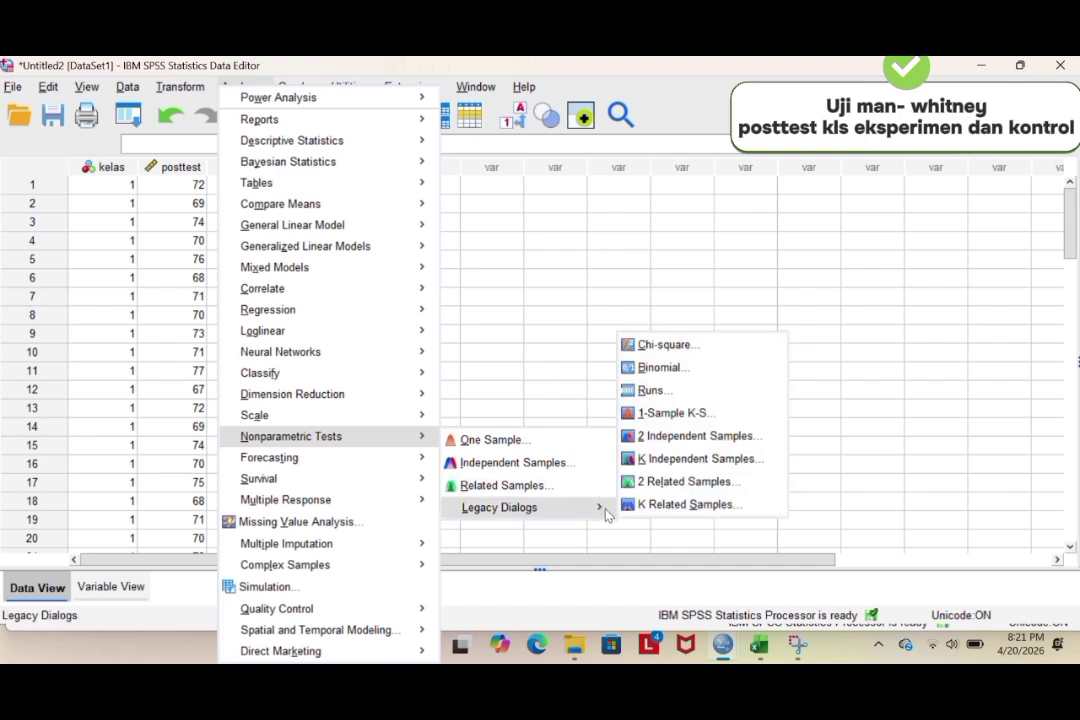
pyautogui.click(652, 446)
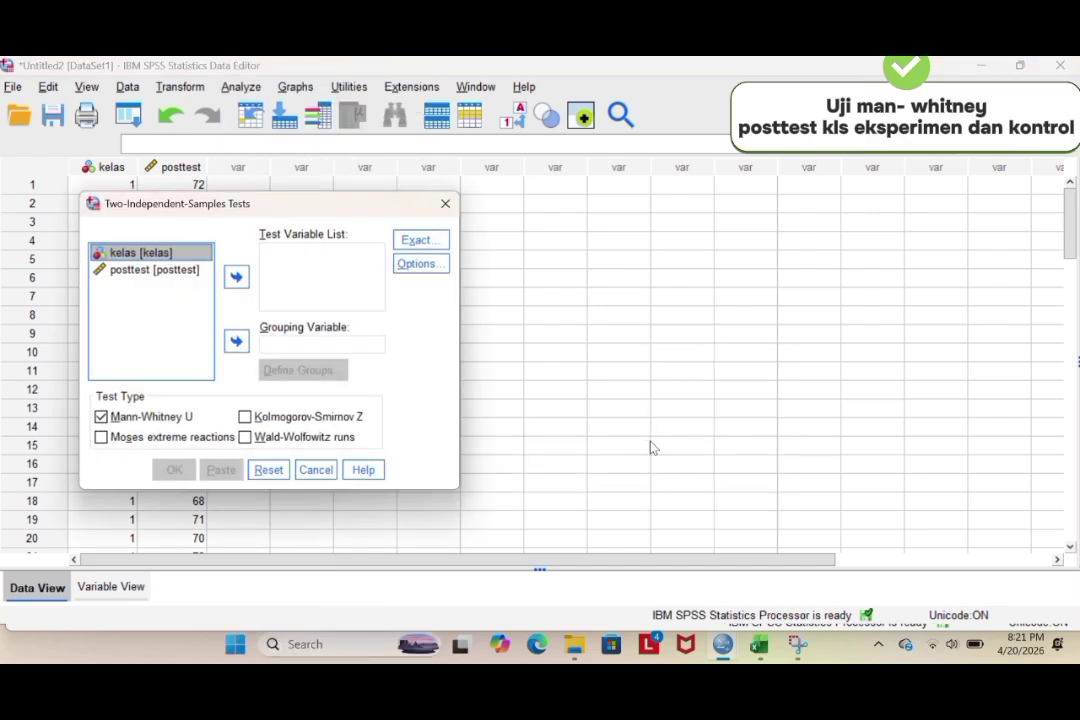
pyautogui.click(236, 341)
pyautogui.click(175, 256)
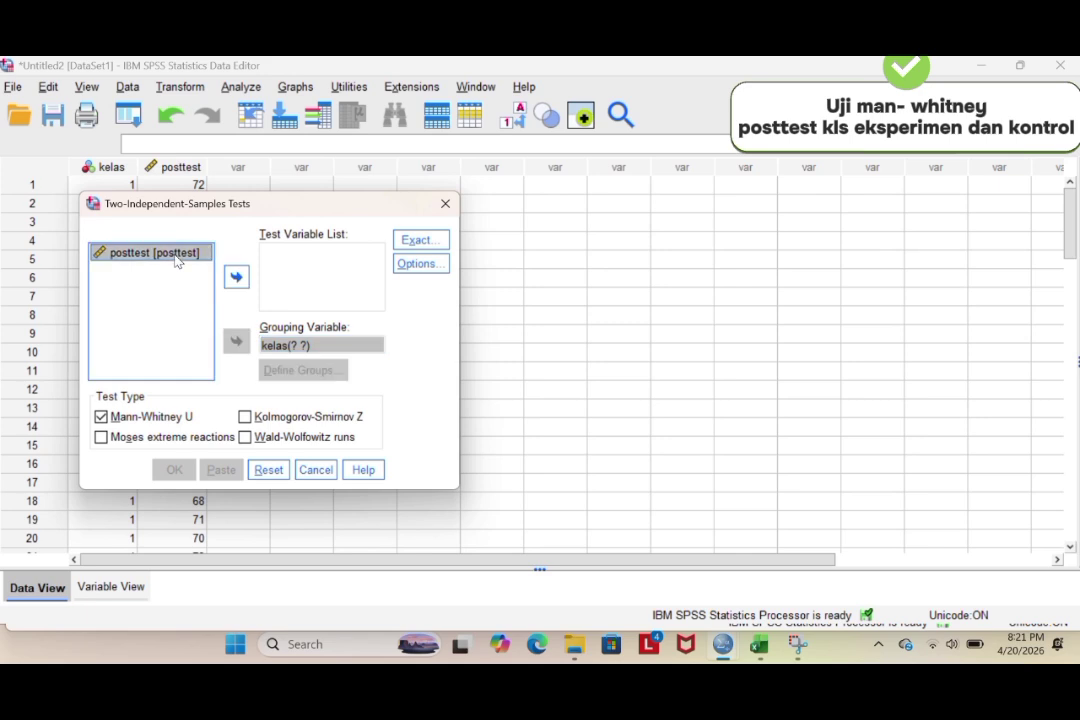
pyautogui.click(236, 278)
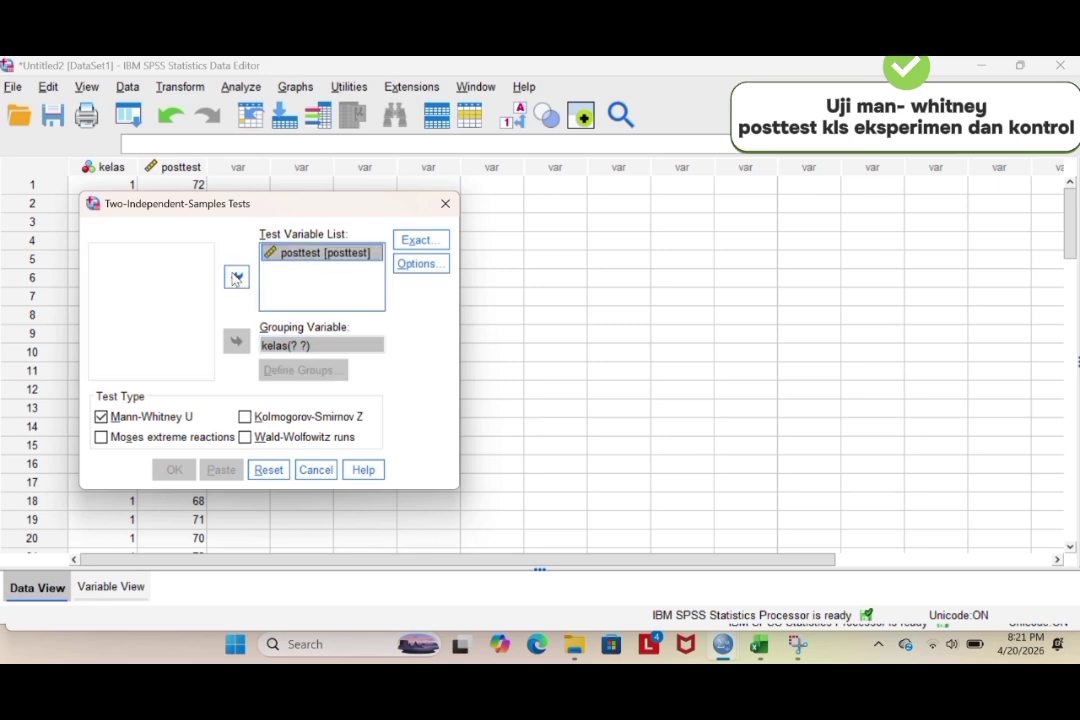
# Step: Define the kelas groups as 1 and 2, then run the Mann-Whitney U test and bring its result tables into view
pyautogui.click(312, 344)
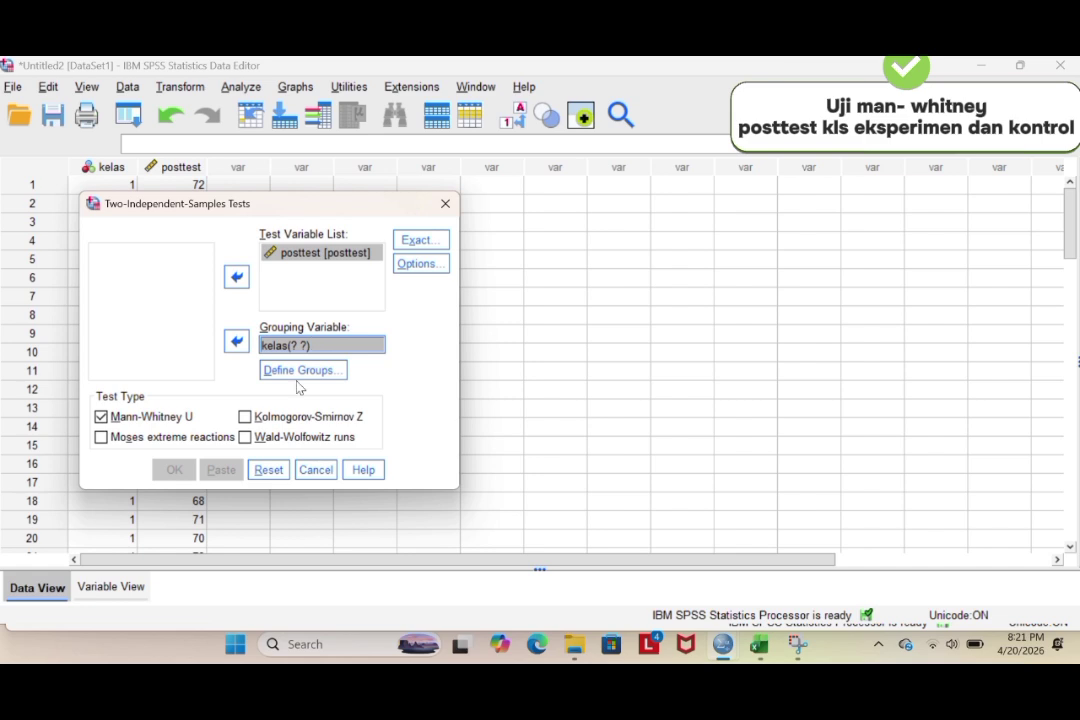
pyautogui.click(300, 376)
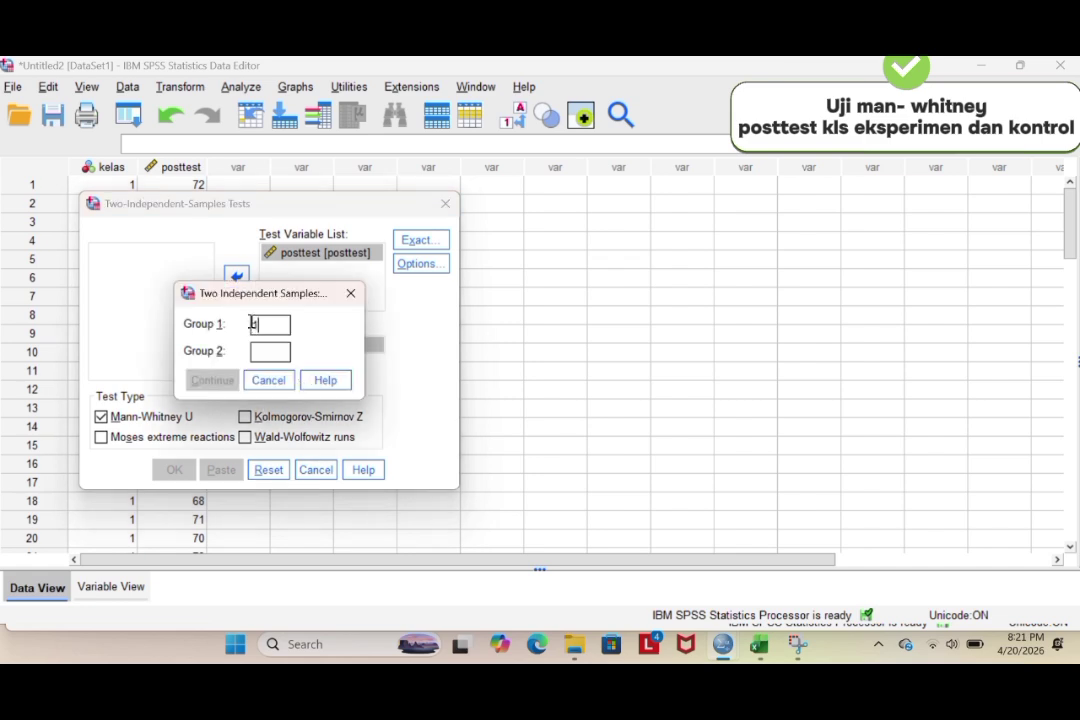
pyautogui.write('1')
pyautogui.click(263, 349)
pyautogui.write('2')
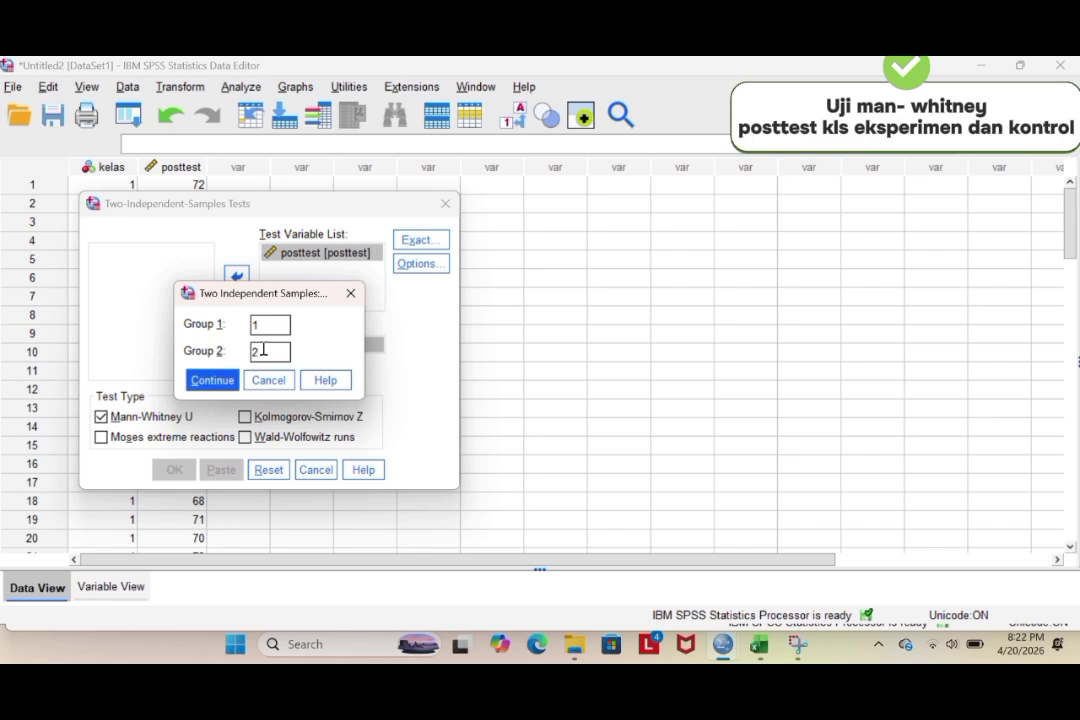
pyautogui.click(208, 379)
pyautogui.click(174, 469)
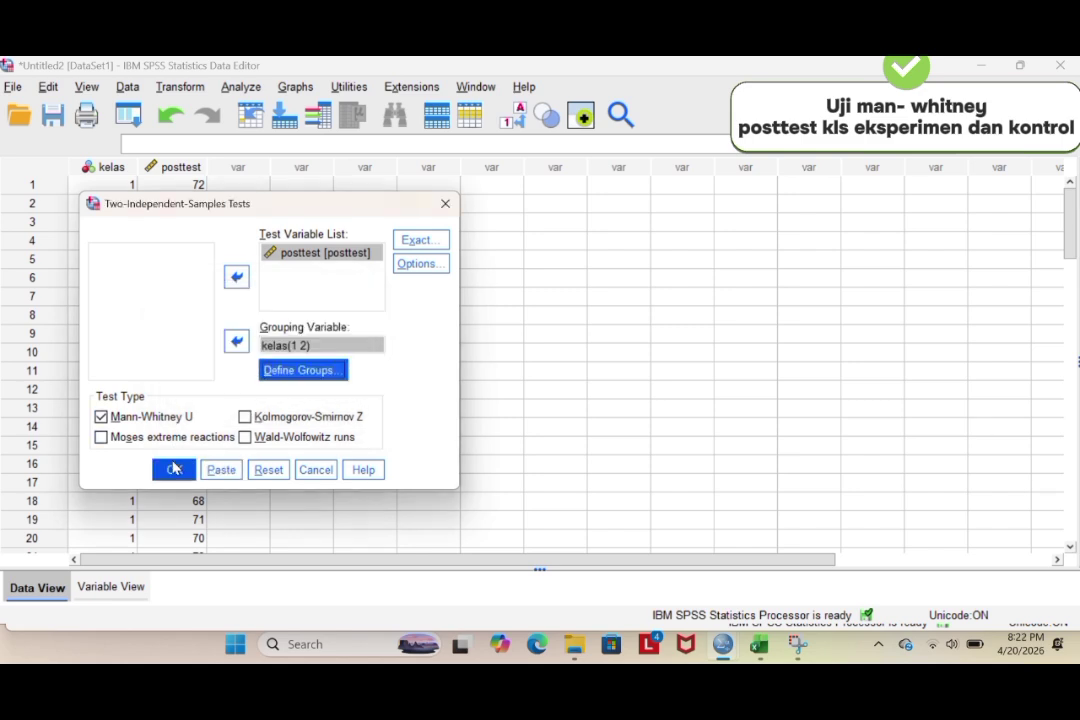
pyautogui.click(174, 469)
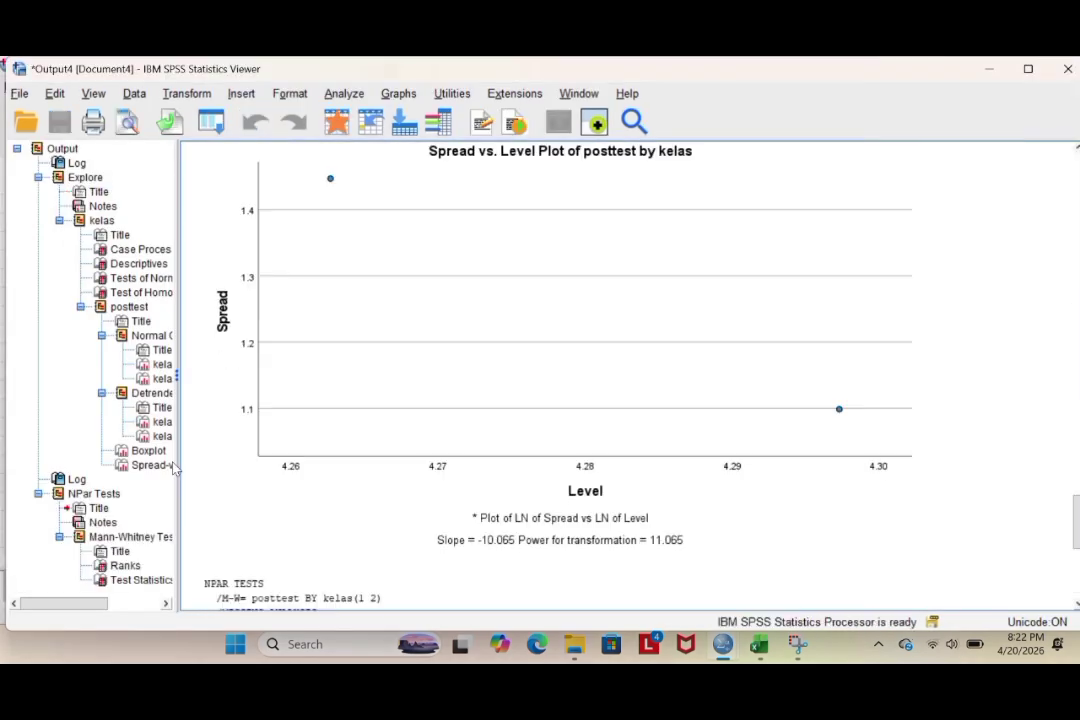
pyautogui.click(352, 502)
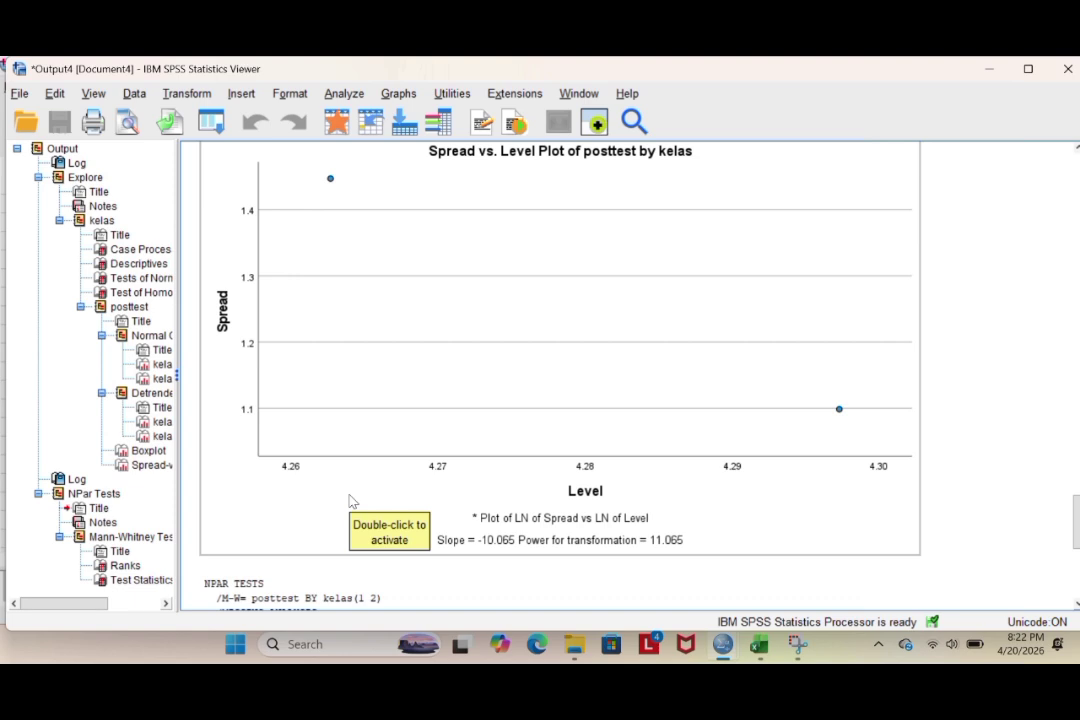
pyautogui.scroll(-5, 352, 502)
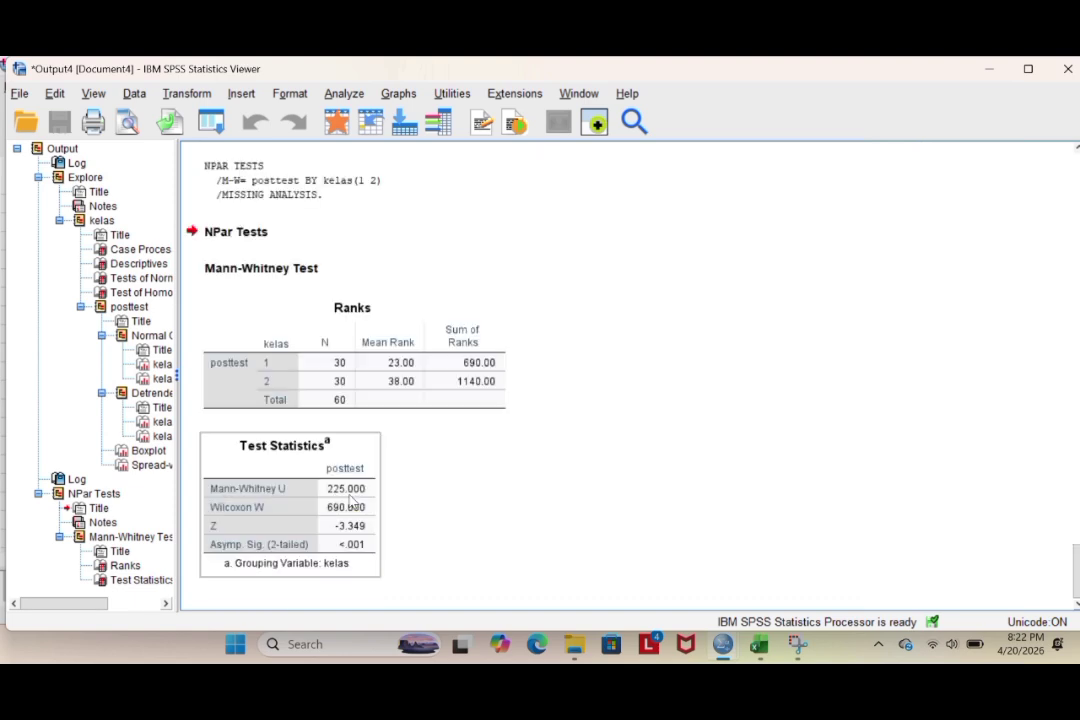